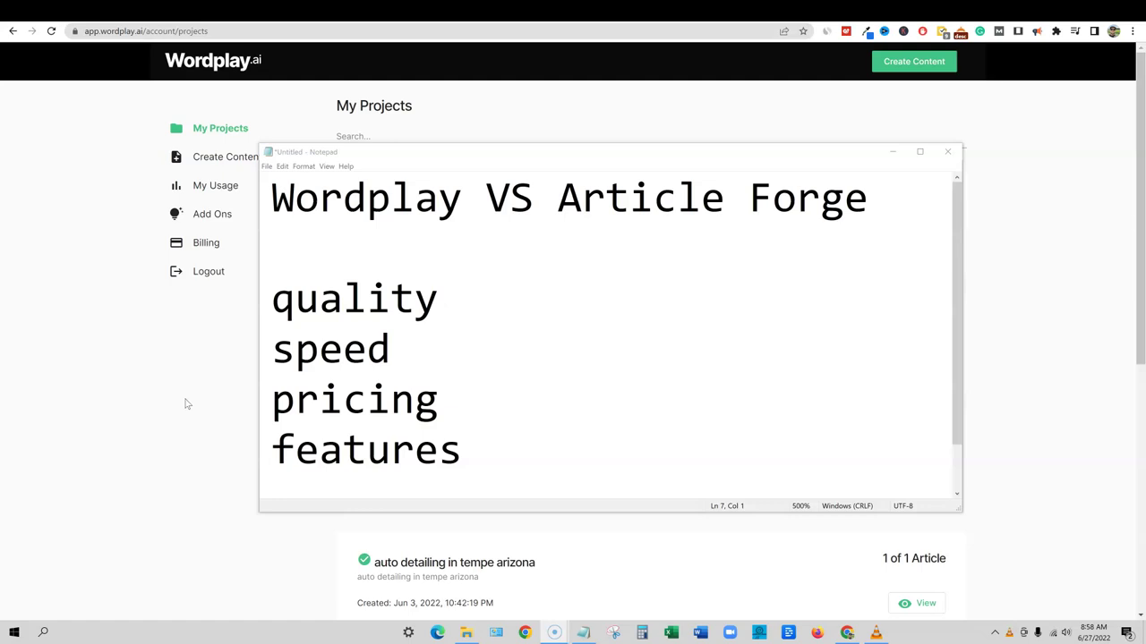
Step: Review the Wordplay VS Article Forge title and the quality, speed, pricing and features criteria in the Notepad note
left_click_drag(900, 192, 557, 197)
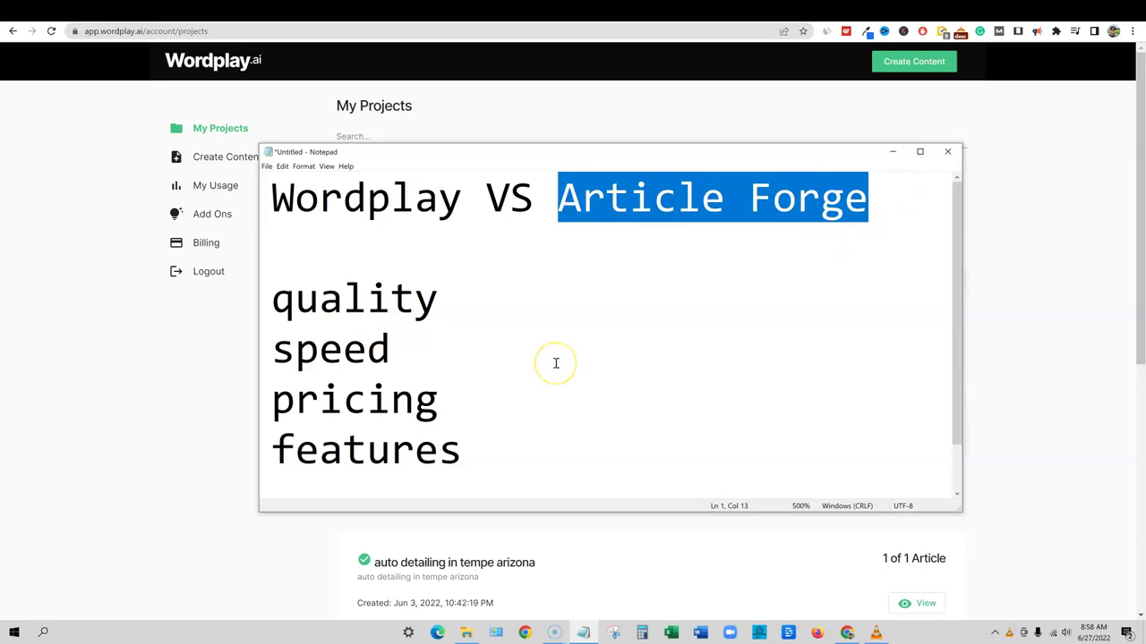
left_click(678, 203)
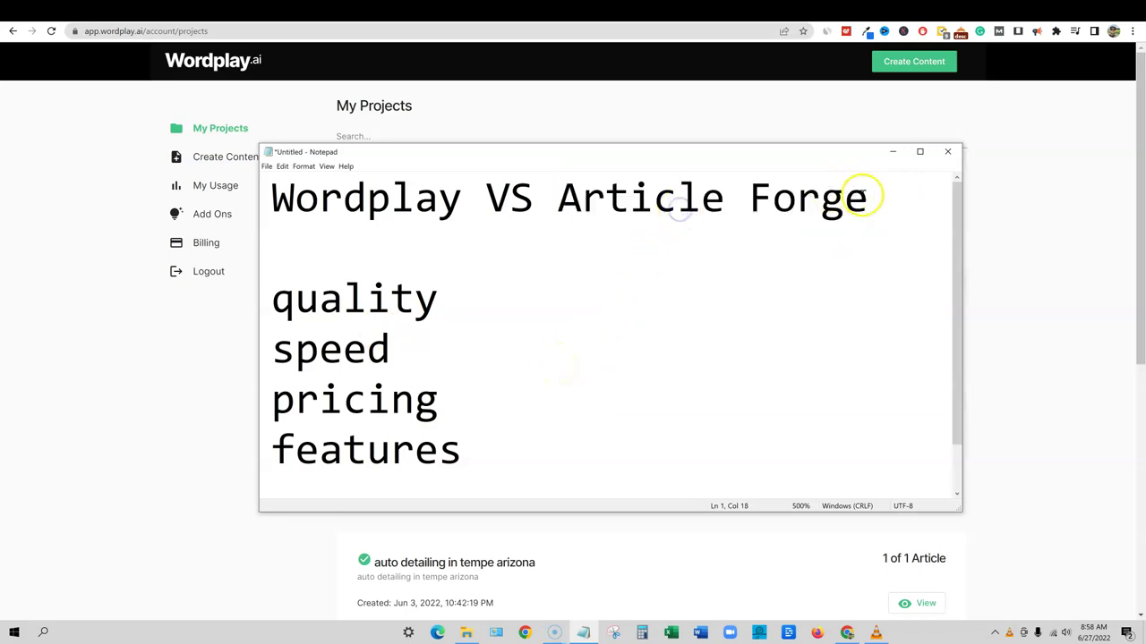
left_click_drag(462, 198, 238, 200)
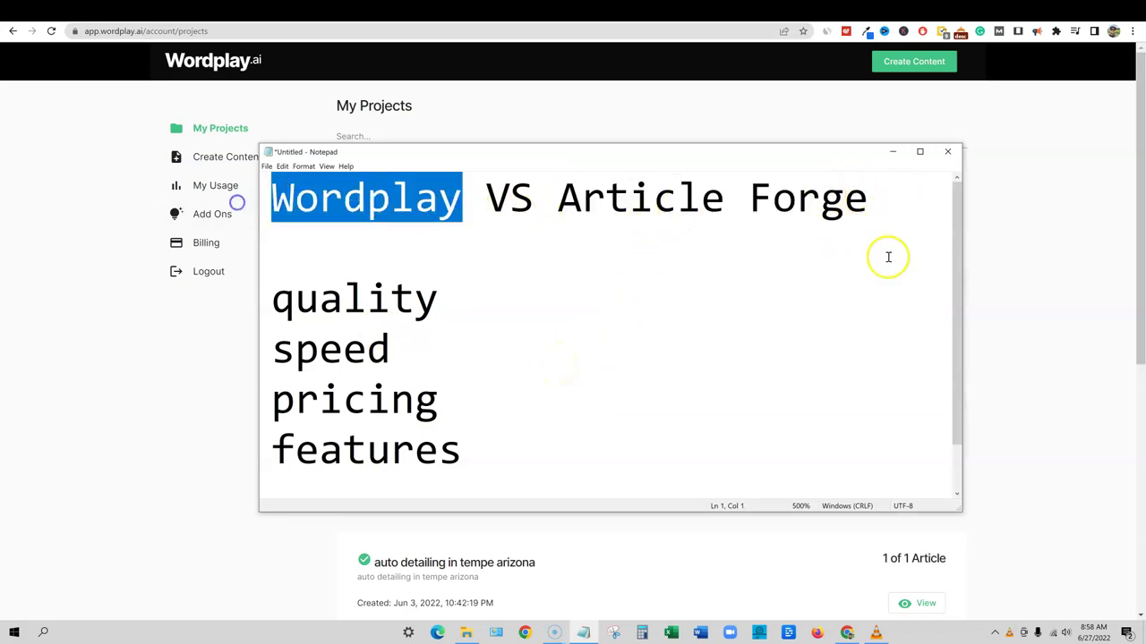
left_click(872, 207)
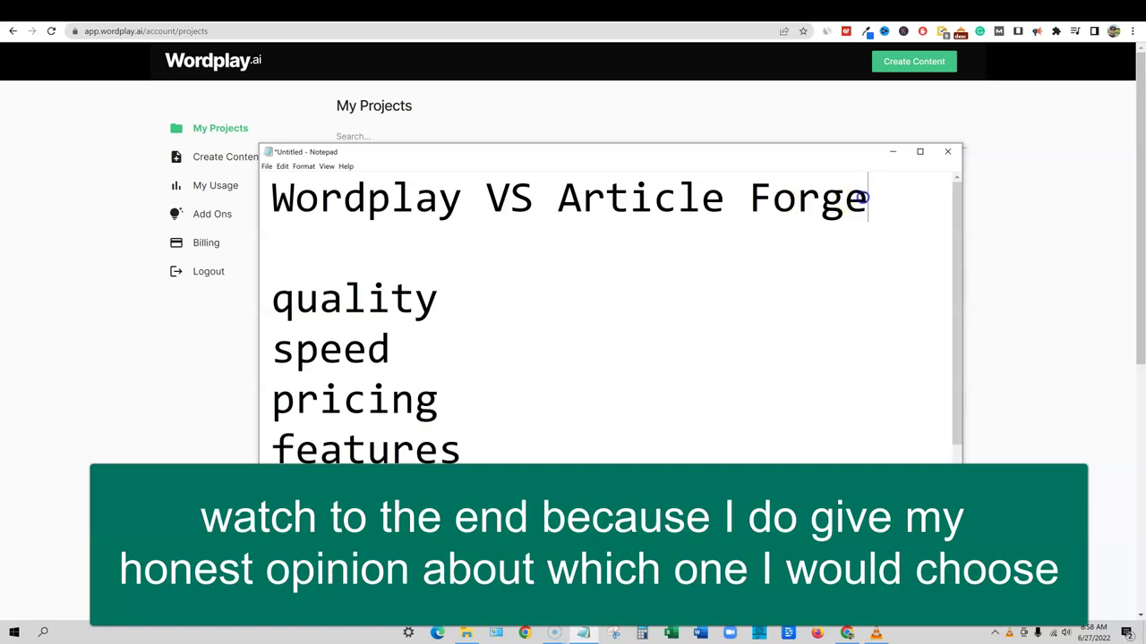
left_click_drag(867, 197, 795, 197)
left_click_drag(443, 300, 231, 298)
left_click_drag(400, 349, 268, 348)
left_click_drag(442, 402, 295, 400)
left_click(455, 440)
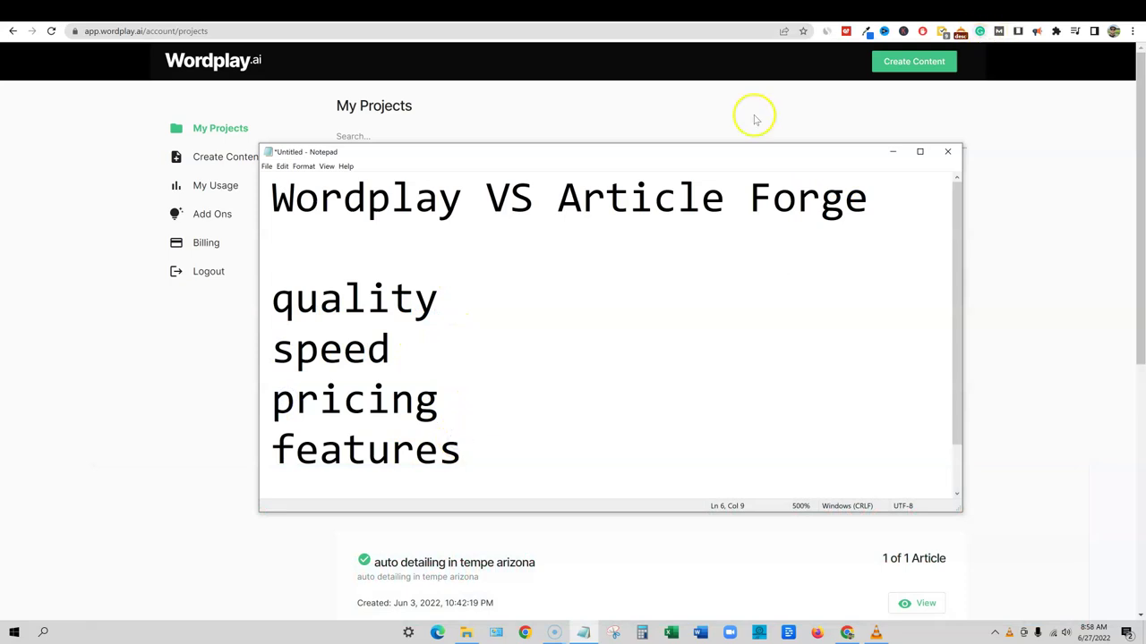
left_click_drag(442, 388, 269, 397)
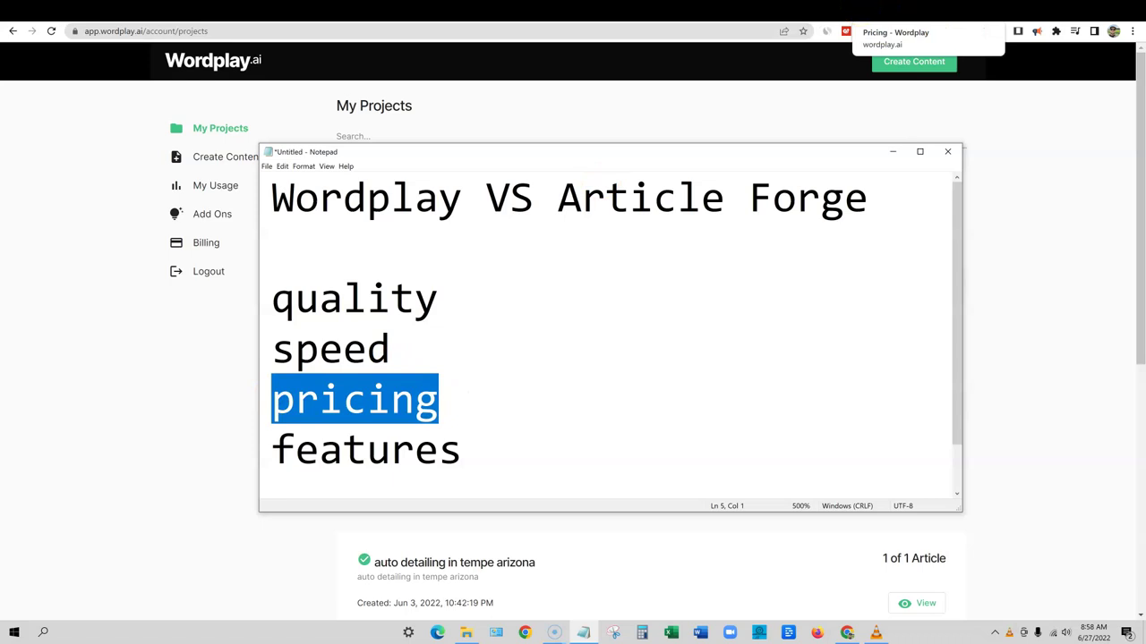
Step: Search AppSumo for "wordplay", and check the deal link below the Wordplay review video on YouTube
left_click(897, 12)
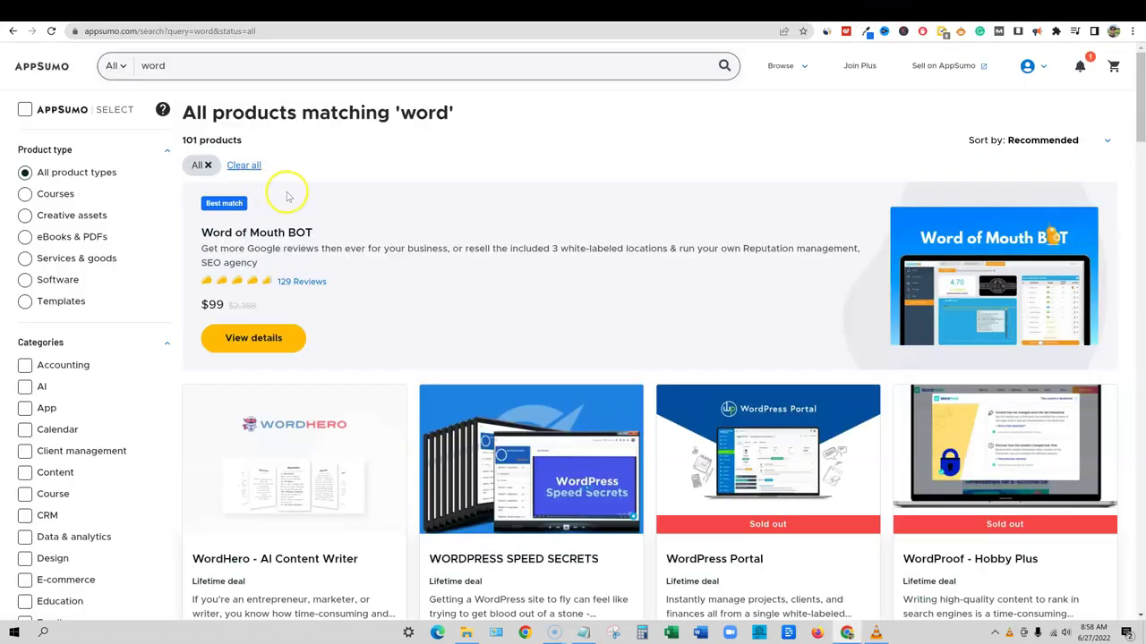
left_click(186, 65)
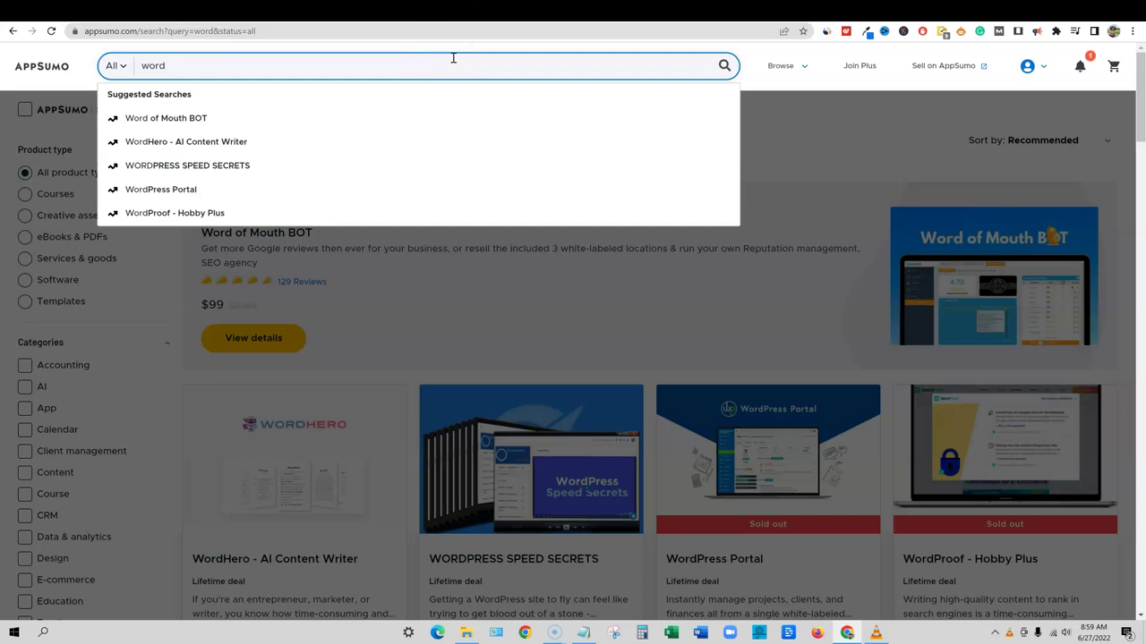
type("play")
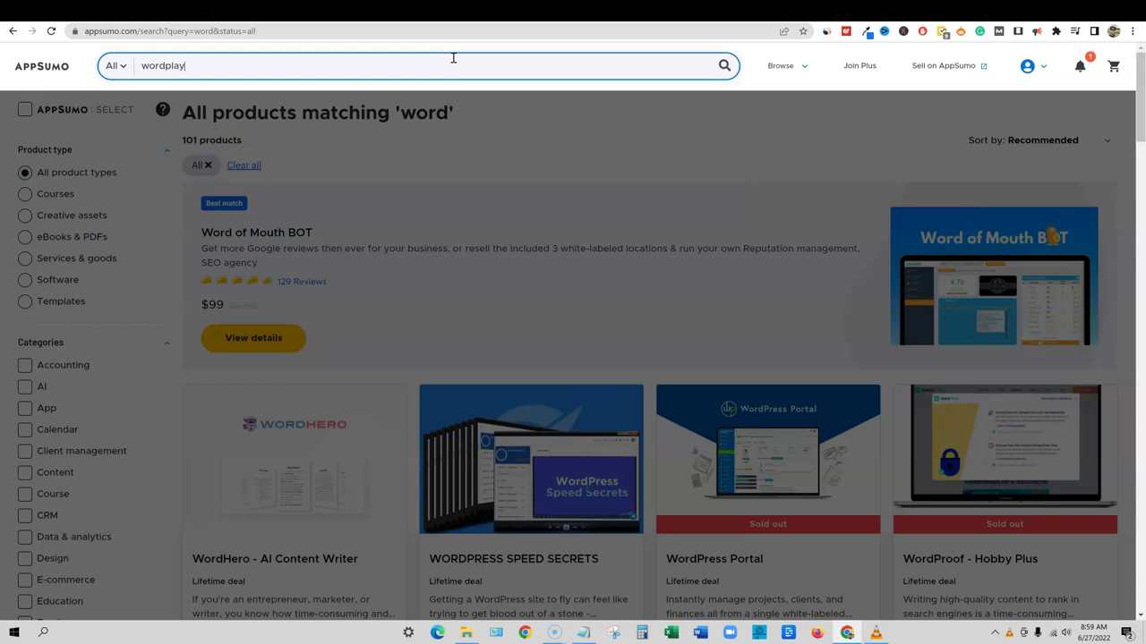
key("Return")
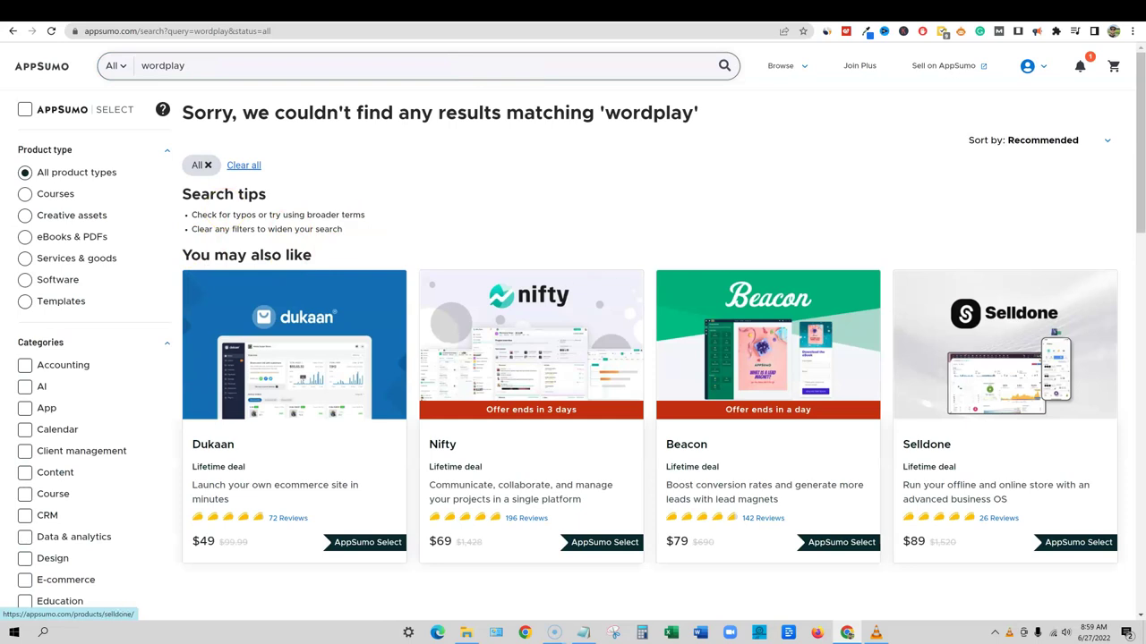
scroll(68, 247, "down", 2)
scroll(340, 146, "up", 2)
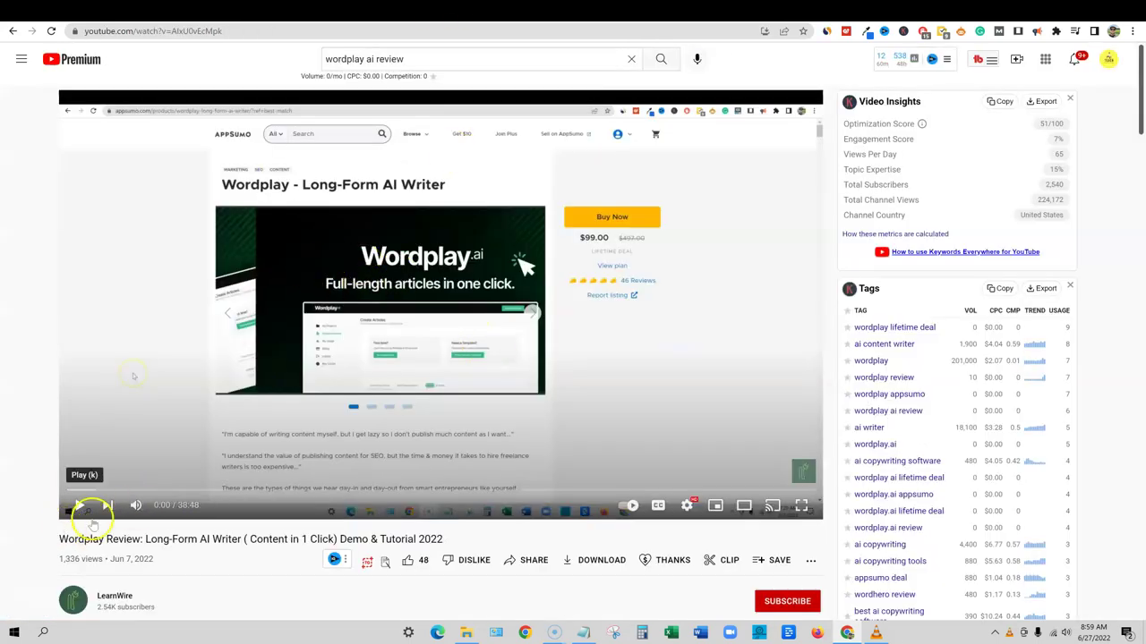
scroll(77, 519, "down", 2)
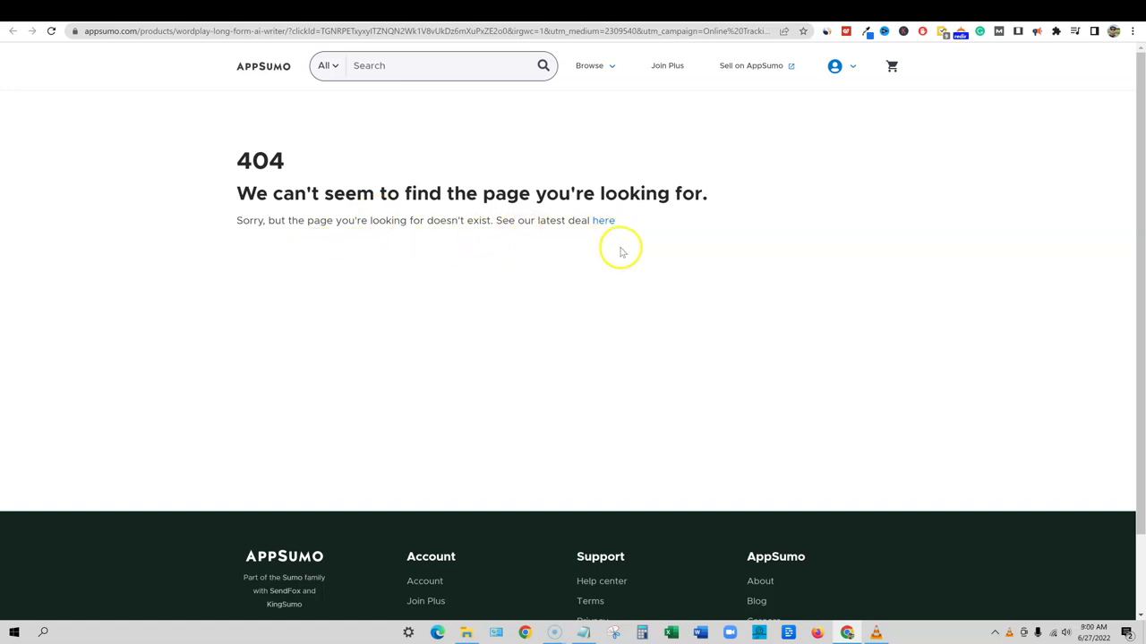
Step: Search Google for "wordplay lifetime deal" in a new browser tab
key("ctrl+t")
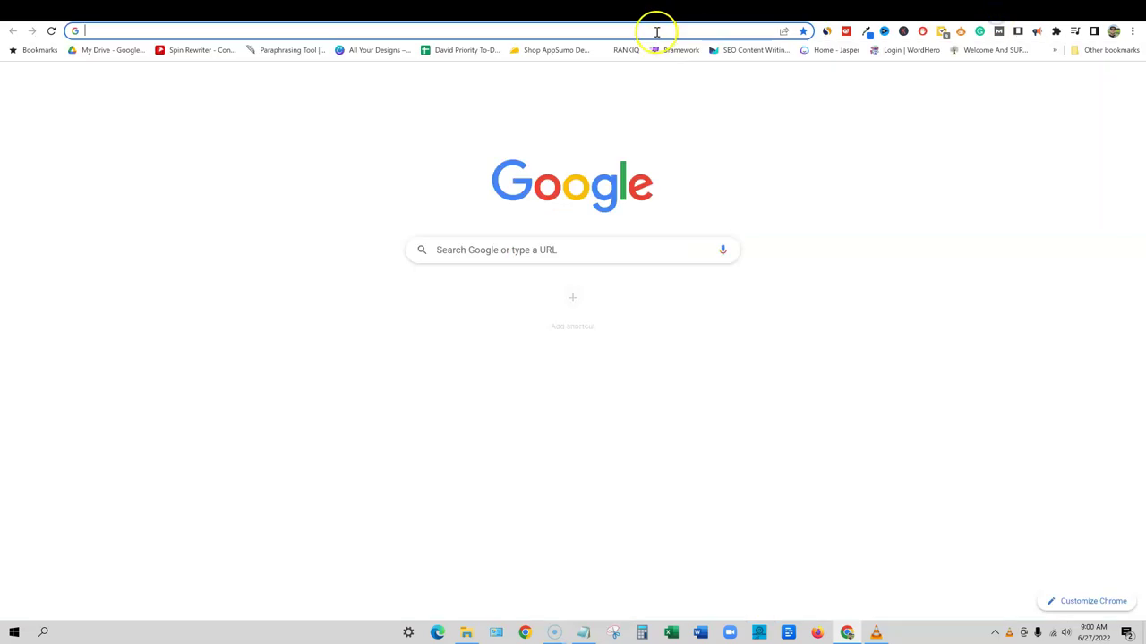
left_click(656, 31)
type("wo")
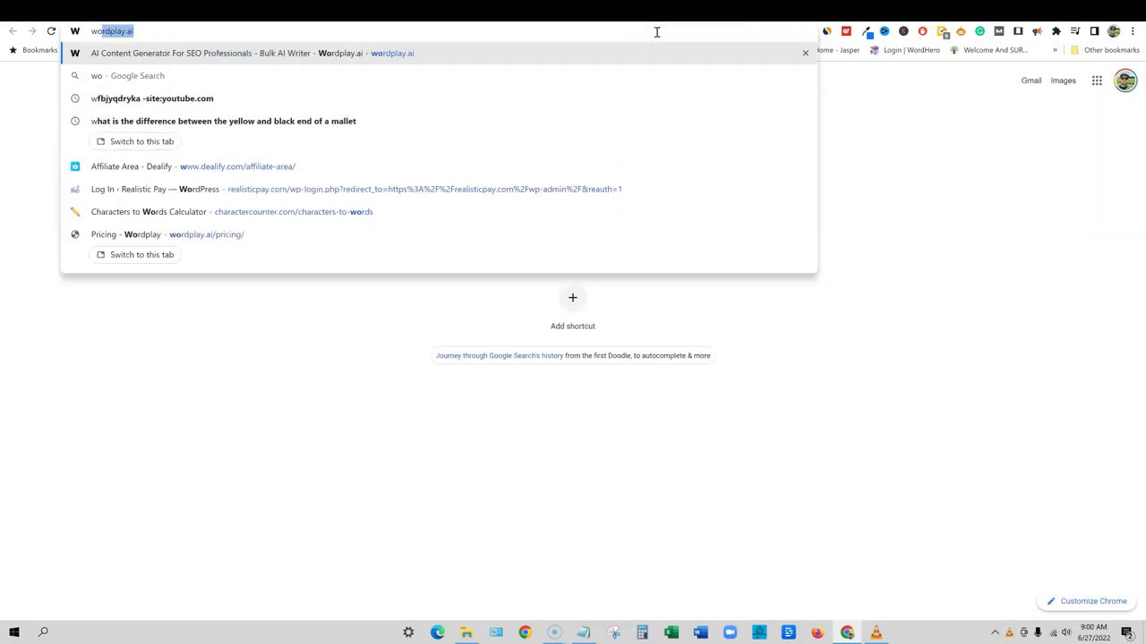
type("rdplay ")
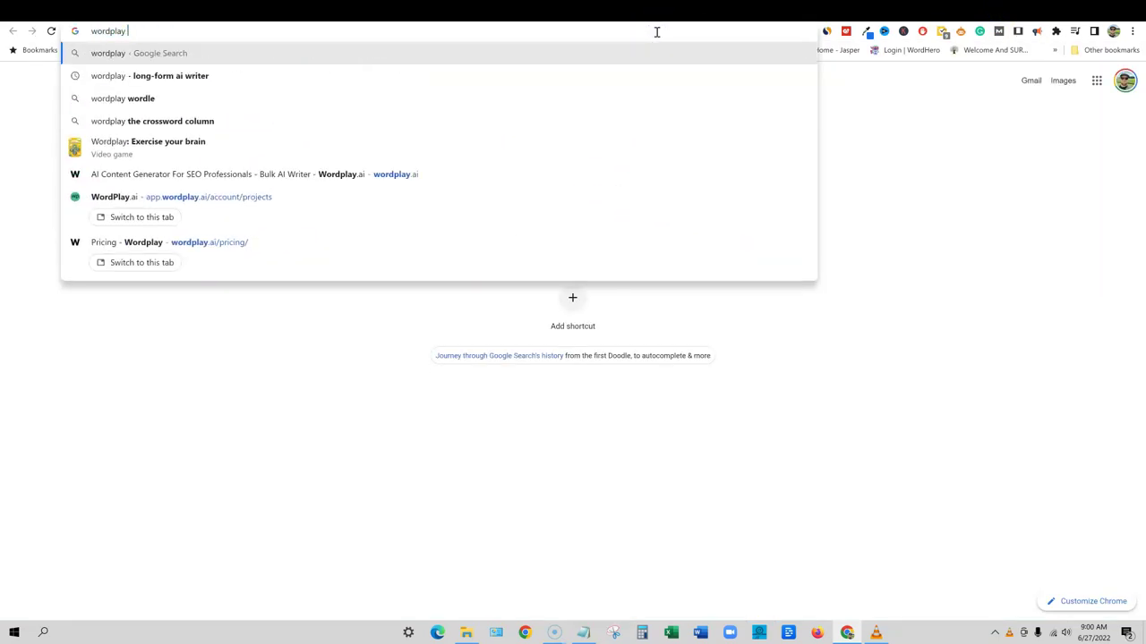
type("lifetime deal")
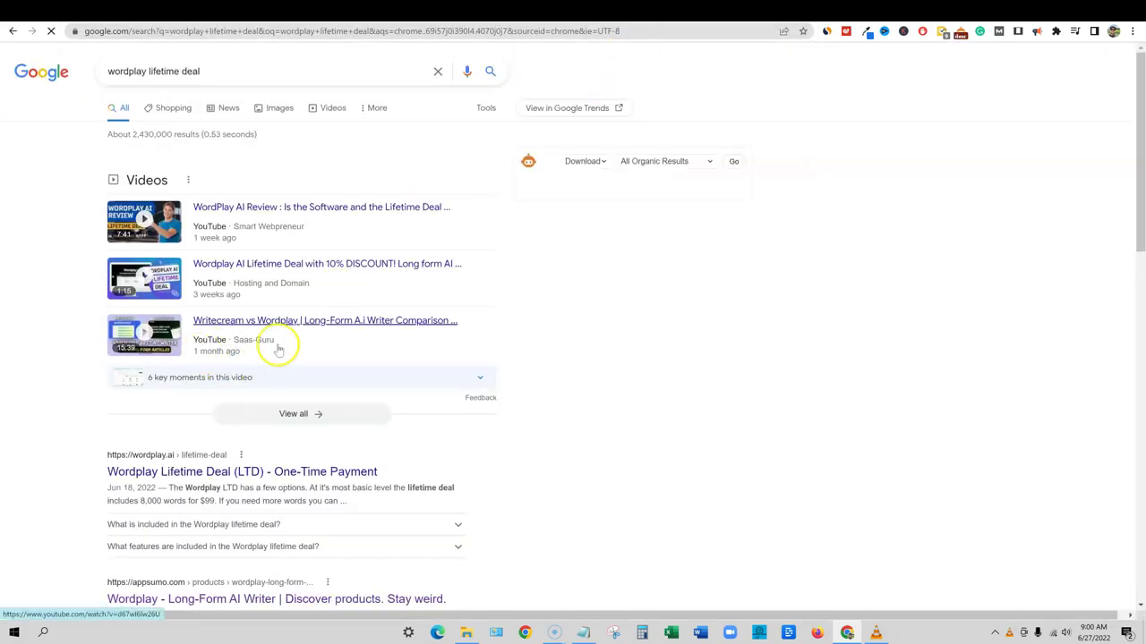
Step: Open the AppSumo search result for Wordplay - Long-Form AI Writer in a new tab and view it
scroll(295, 345, "down", 2)
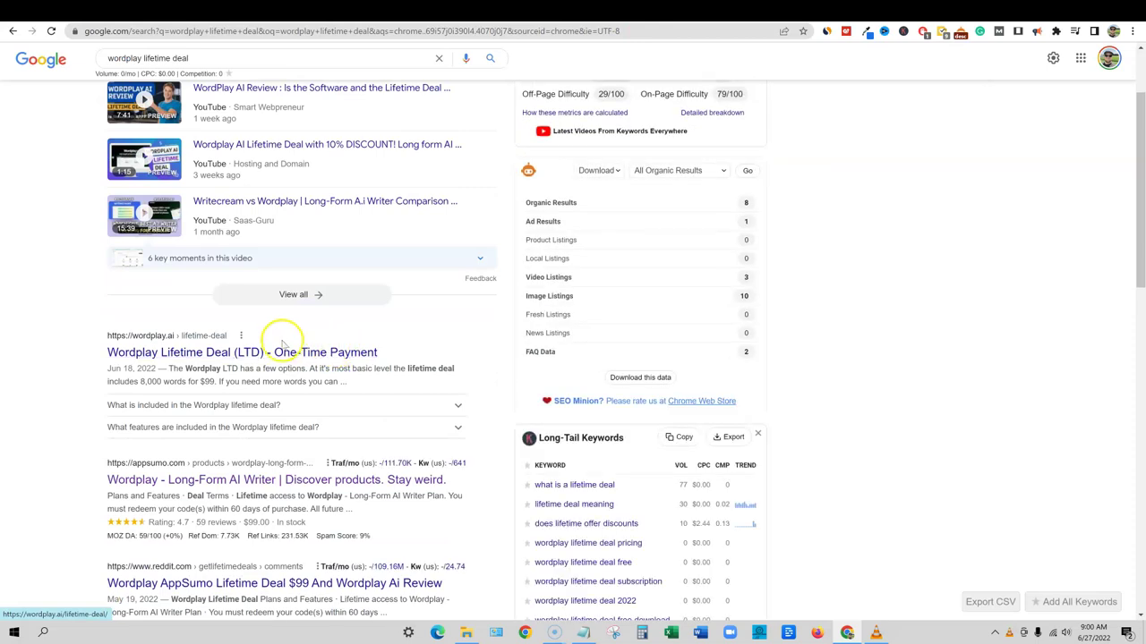
scroll(273, 347, "down", 3)
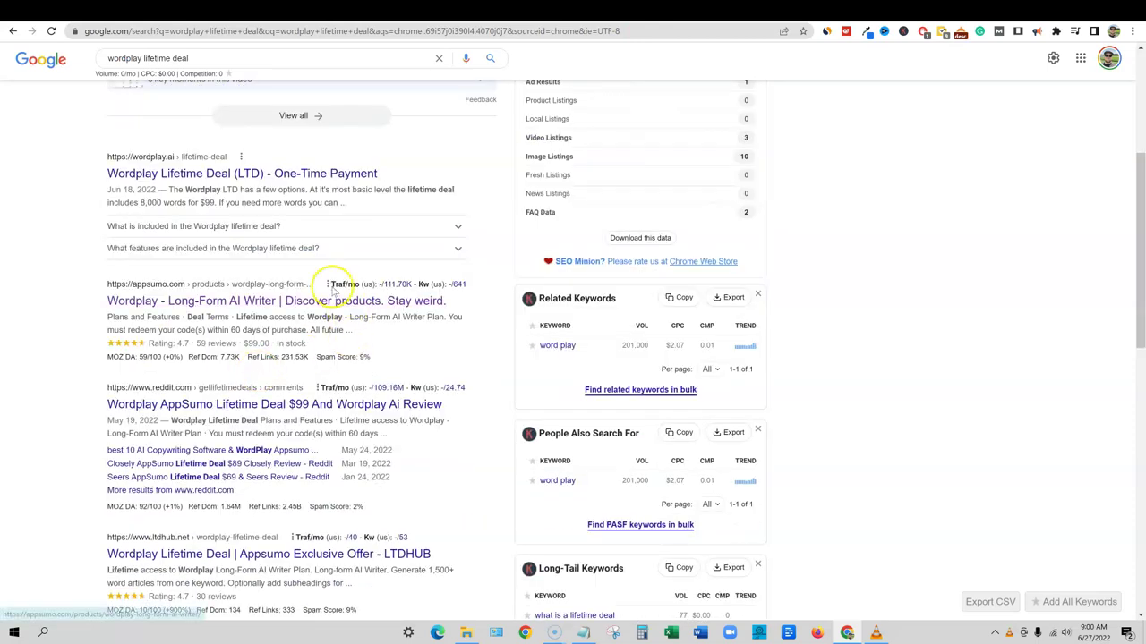
scroll(334, 288, "down", 1)
right_click(230, 248)
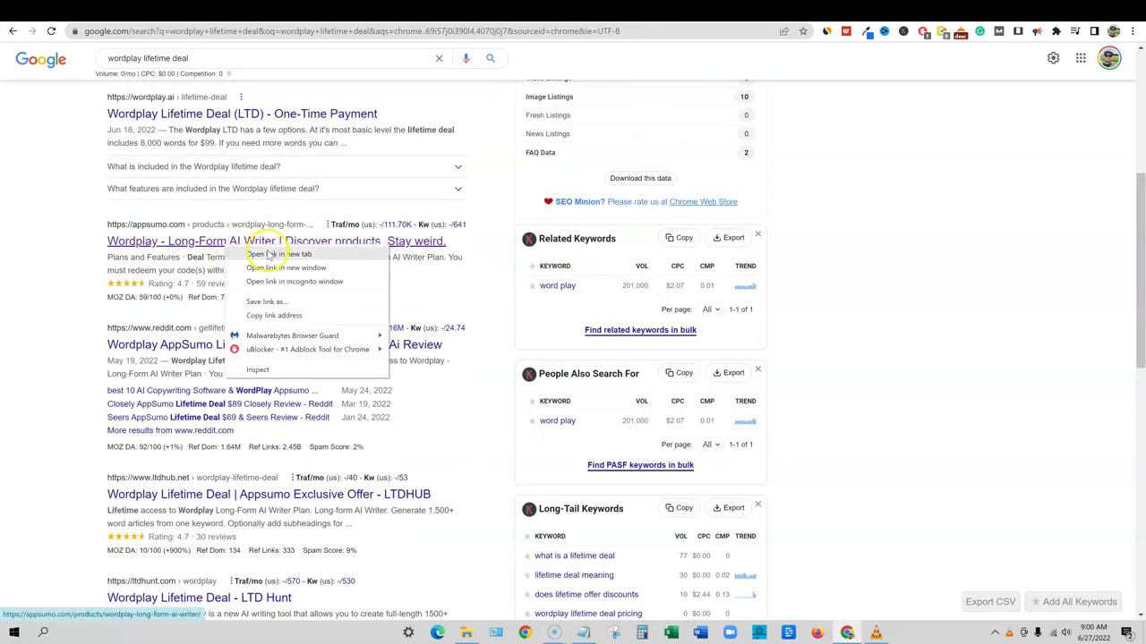
left_click(271, 254)
left_click(958, 14)
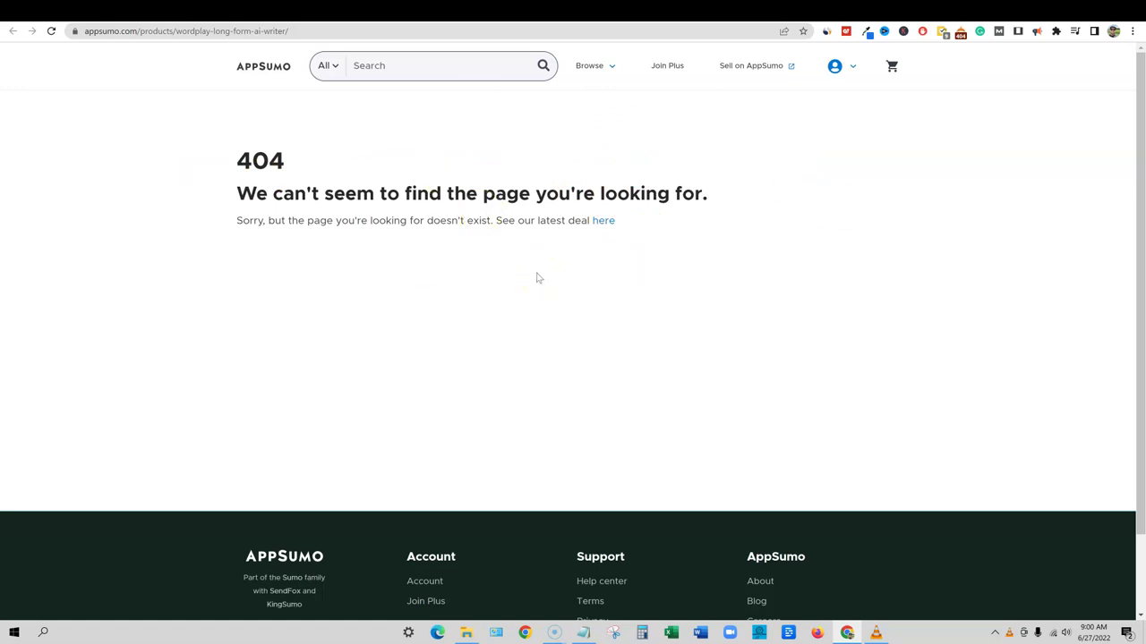
Step: Open the Wordplay Lifetime Deal (LTD) page from the Google results and go to its checkout section
left_click(950, 13)
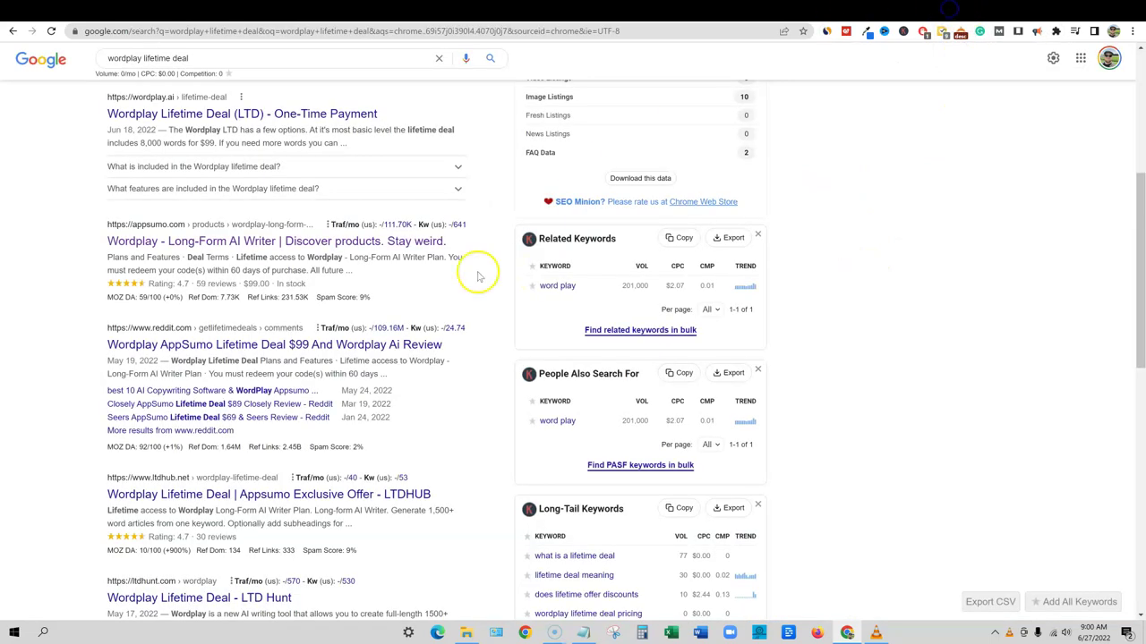
mouse_move(438, 291)
scroll(390, 302, "up", 1)
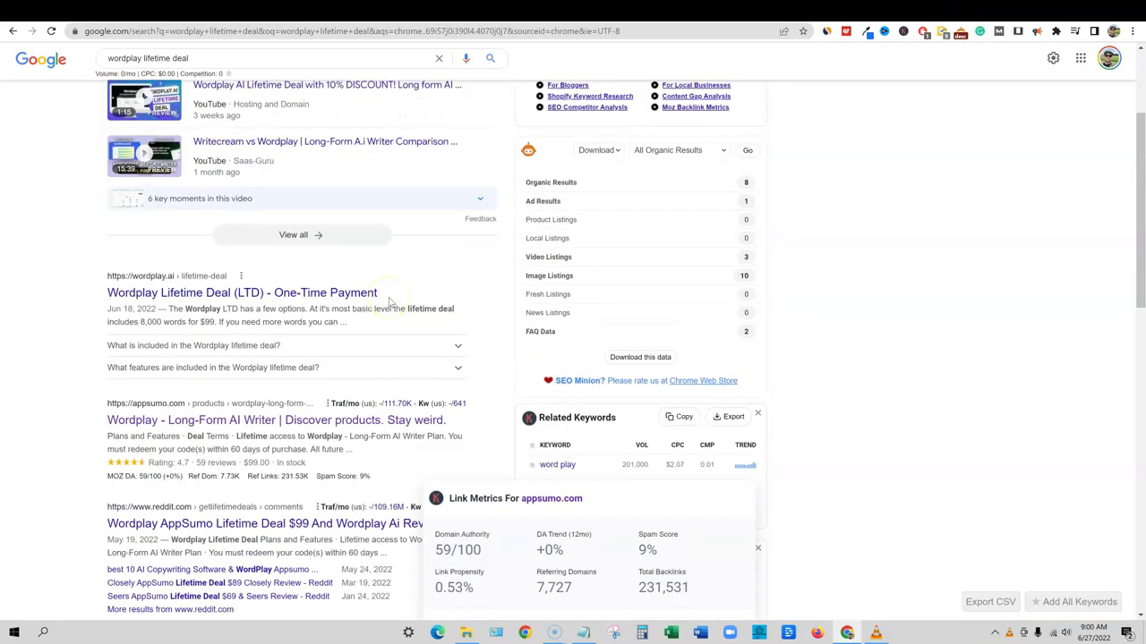
scroll(389, 302, "down", 1)
scroll(386, 300, "up", 1)
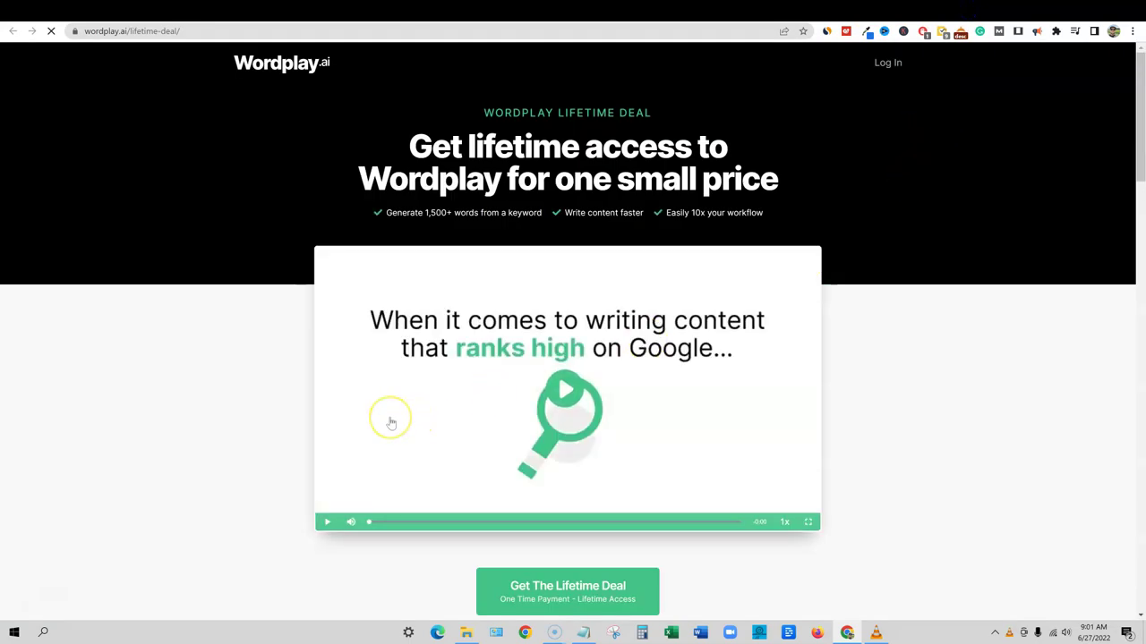
scroll(391, 422, "down", 2)
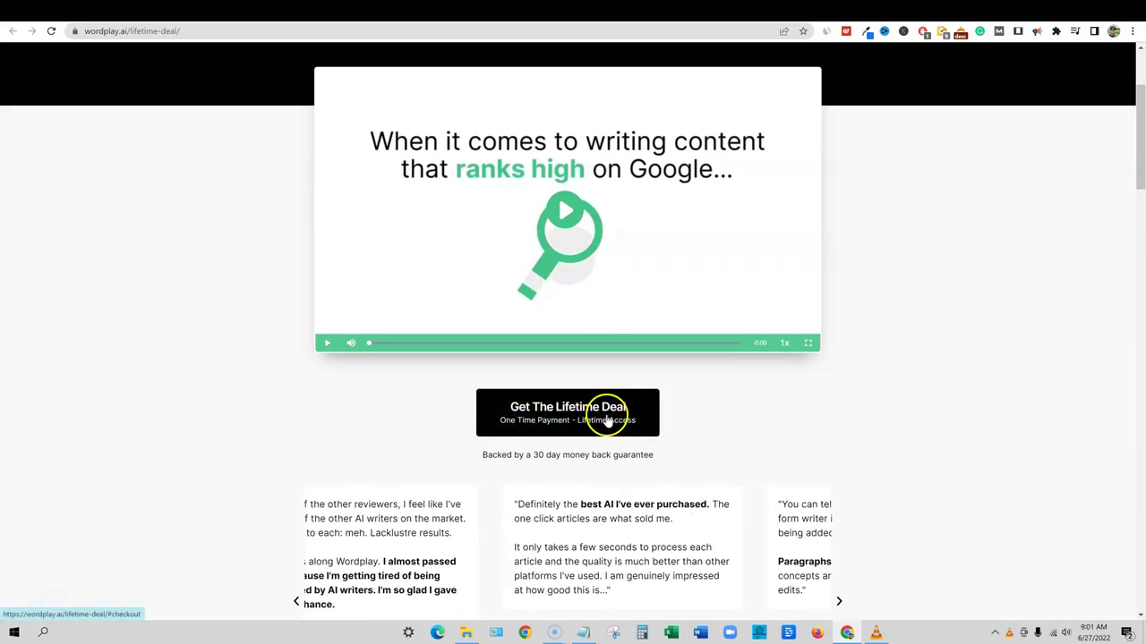
left_click(595, 428)
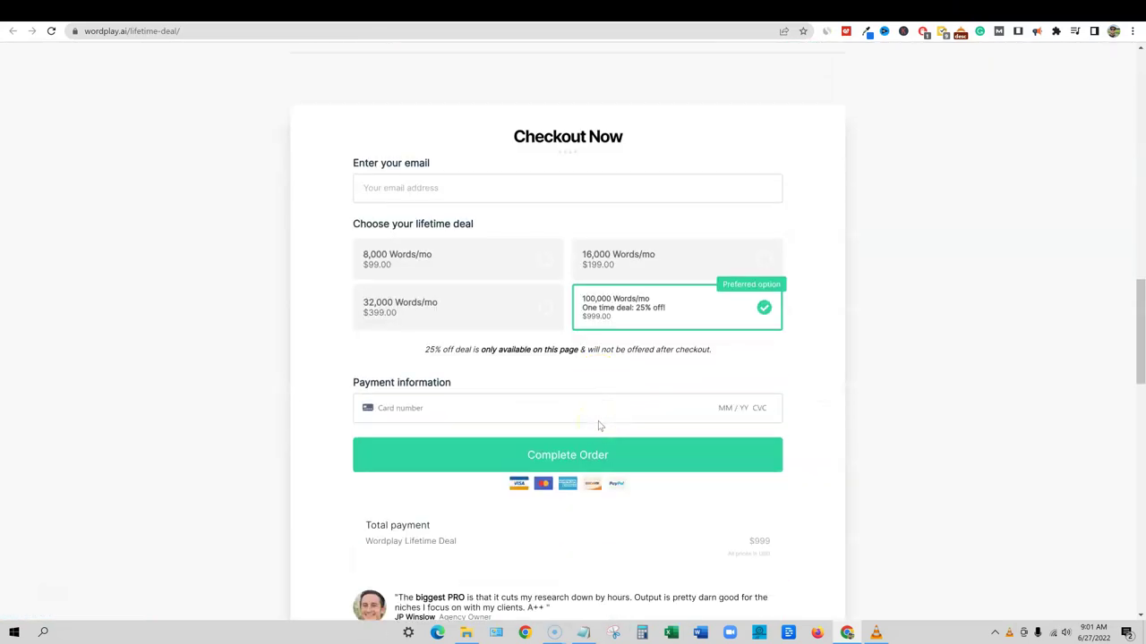
Step: Examine the lifetime deal word limits and prices, the refund guarantee and the included features around the checkout form
scroll(600, 427, "down", 1)
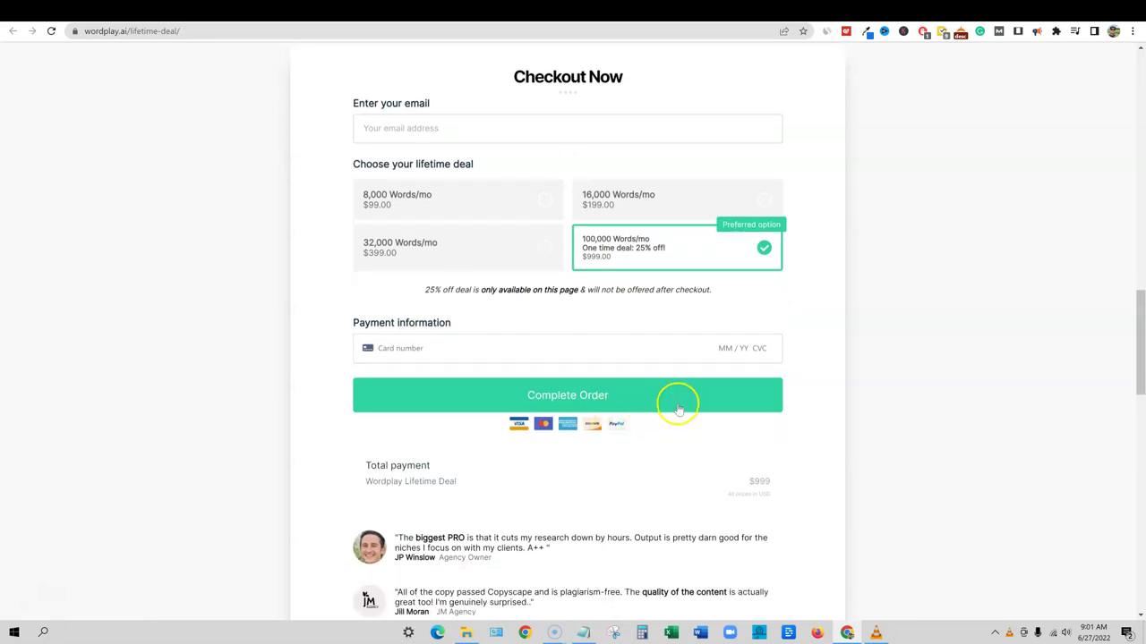
scroll(679, 410, "up", 1)
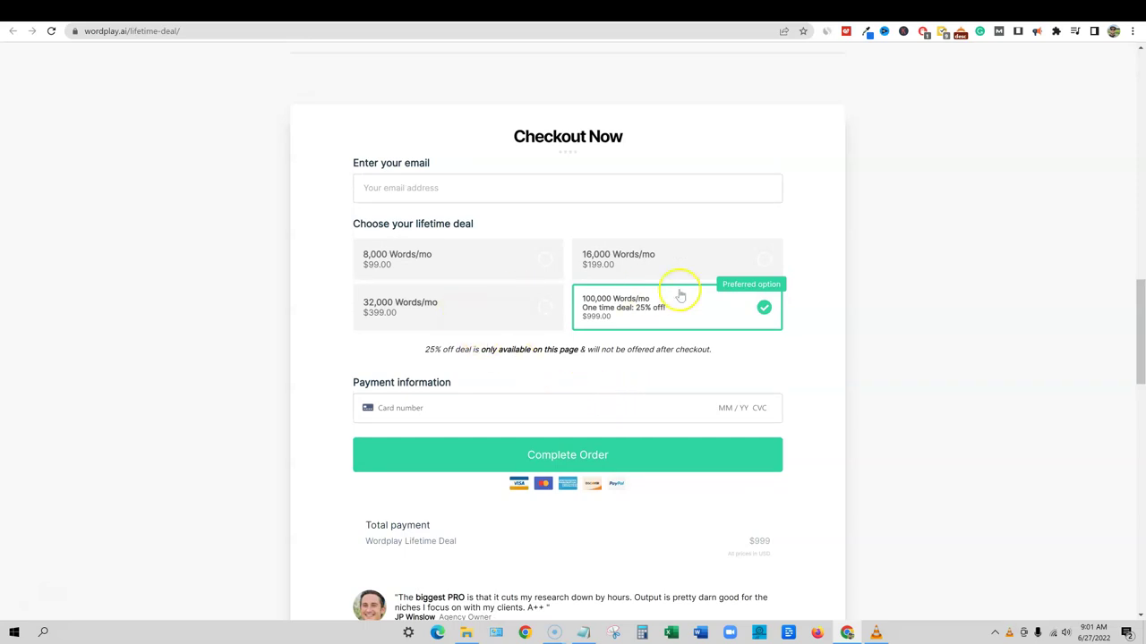
scroll(768, 537, "up", 1)
scroll(768, 537, "down", 8)
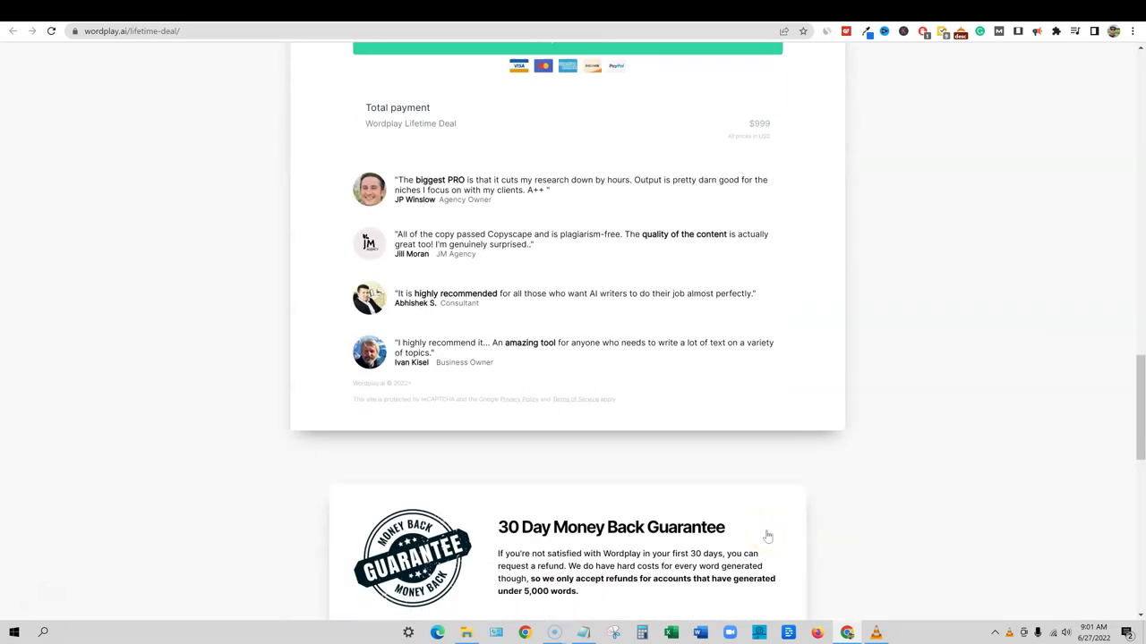
scroll(768, 530, "up", 7)
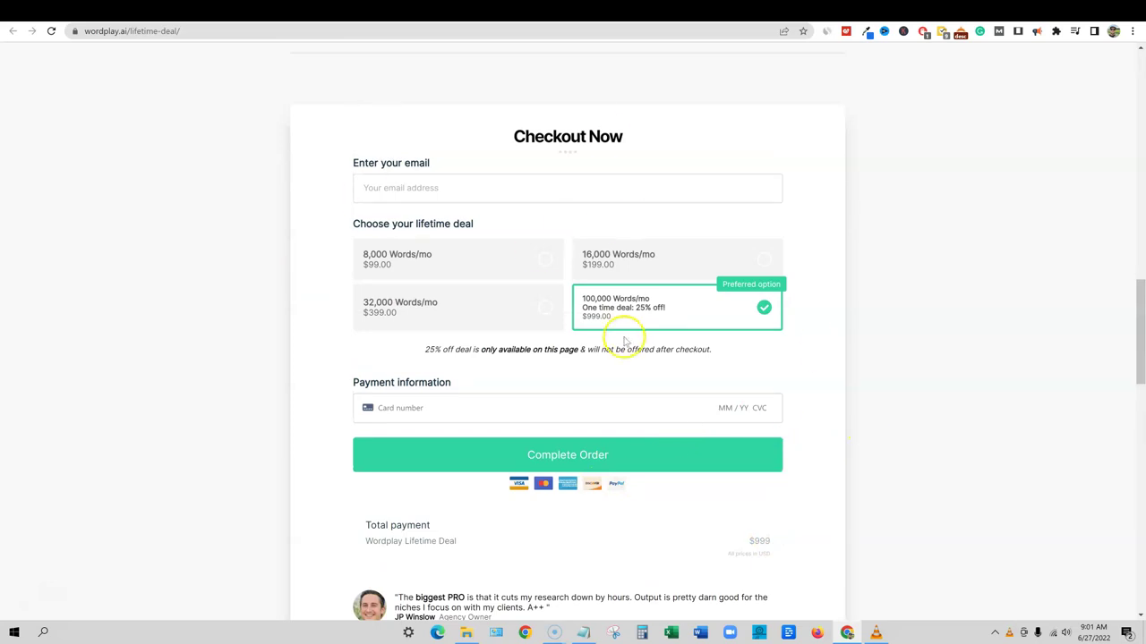
scroll(474, 188, "up", 6)
scroll(461, 251, "down", 6)
scroll(658, 376, "up", 1)
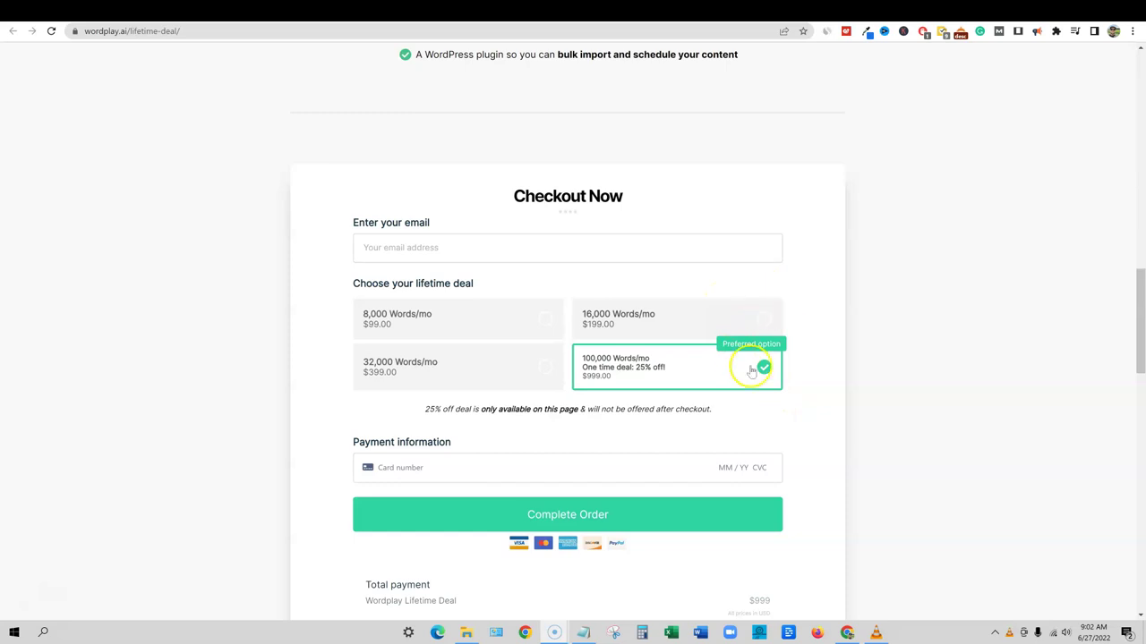
scroll(752, 400, "up", 1)
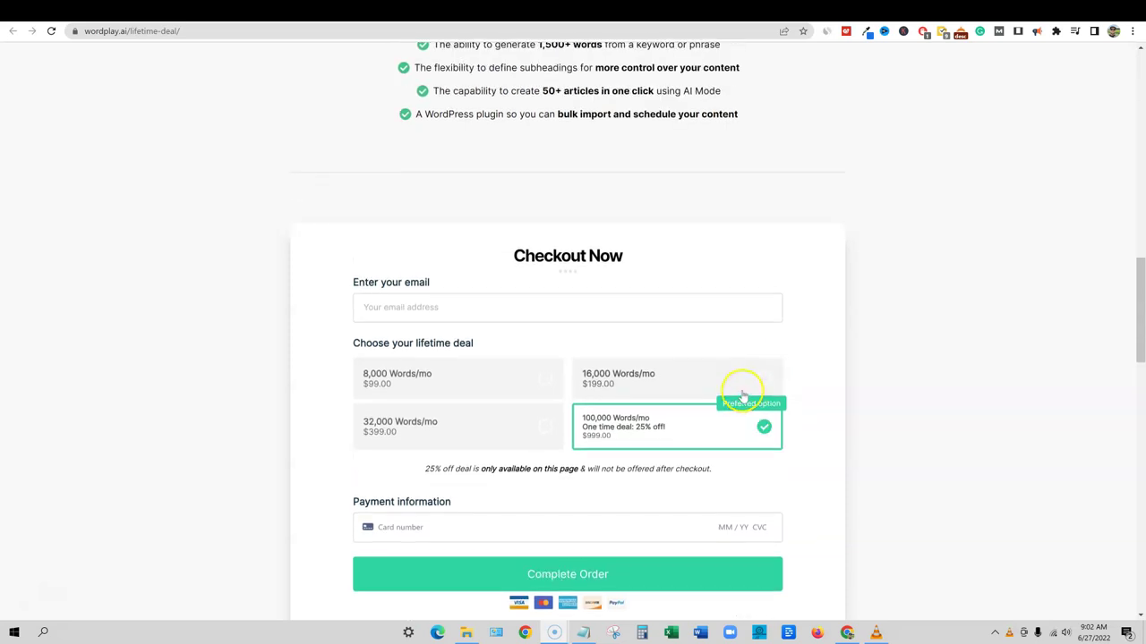
Step: Return to the Google results and review the AppSumo listing for Wordplay - Long-Form AI Writer
left_click(946, 11)
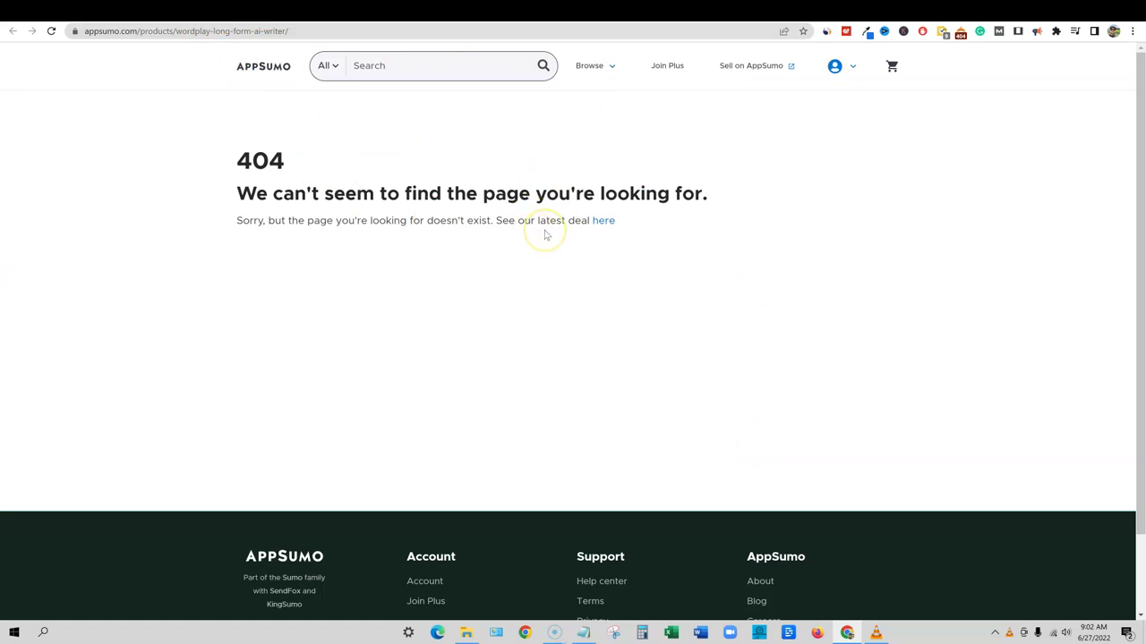
left_click(927, 9)
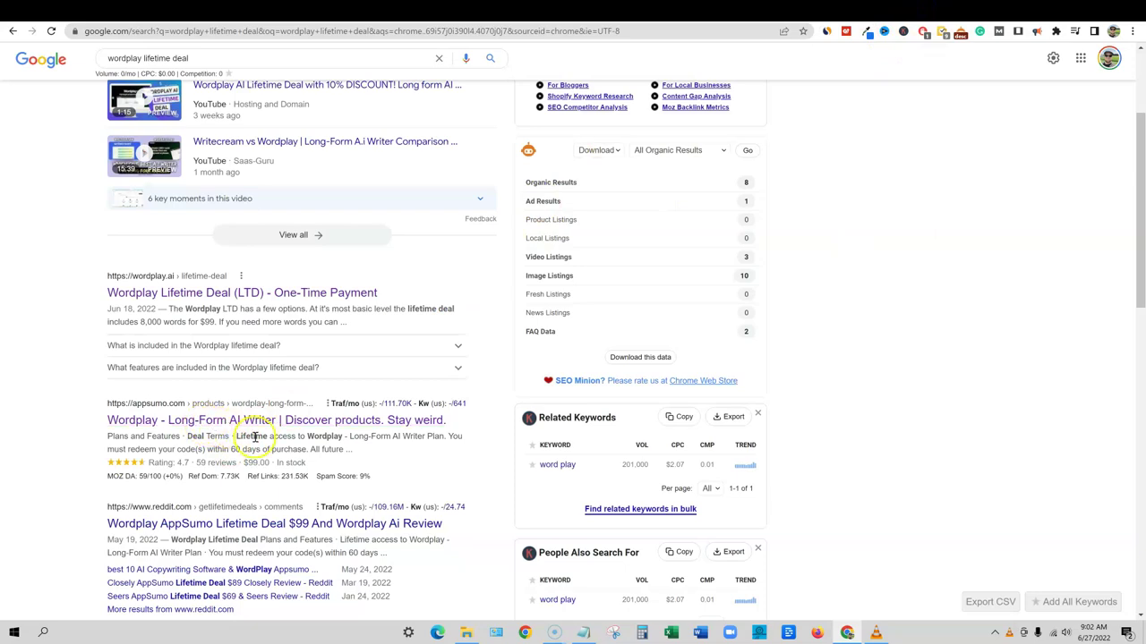
scroll(310, 375, "up", 1)
scroll(243, 401, "down", 2)
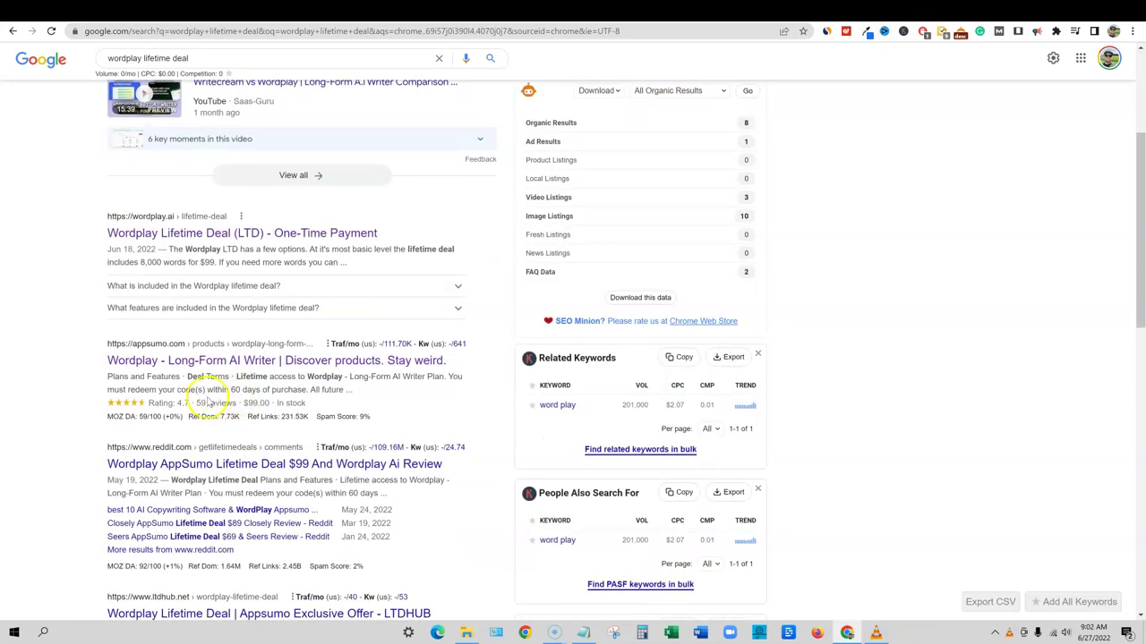
left_click_drag(102, 360, 26, 361)
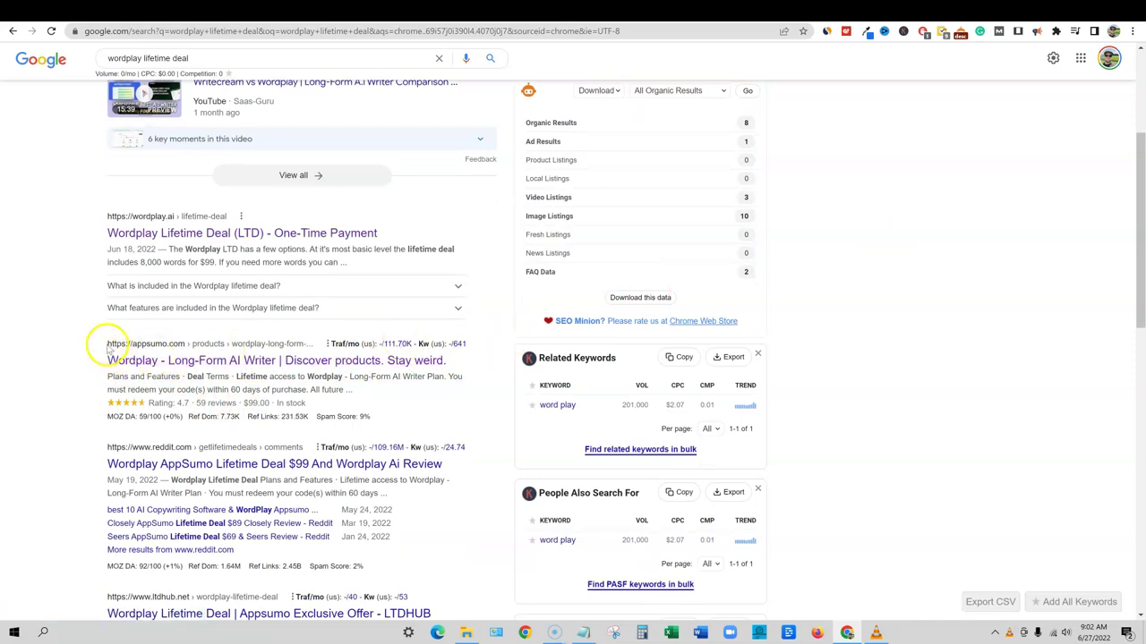
Step: View the AppSumo product page for Wordplay - Long-Form AI Writer and return to Wordplay's own lifetime deal page
left_click_drag(106, 344, 465, 627)
left_click(79, 357)
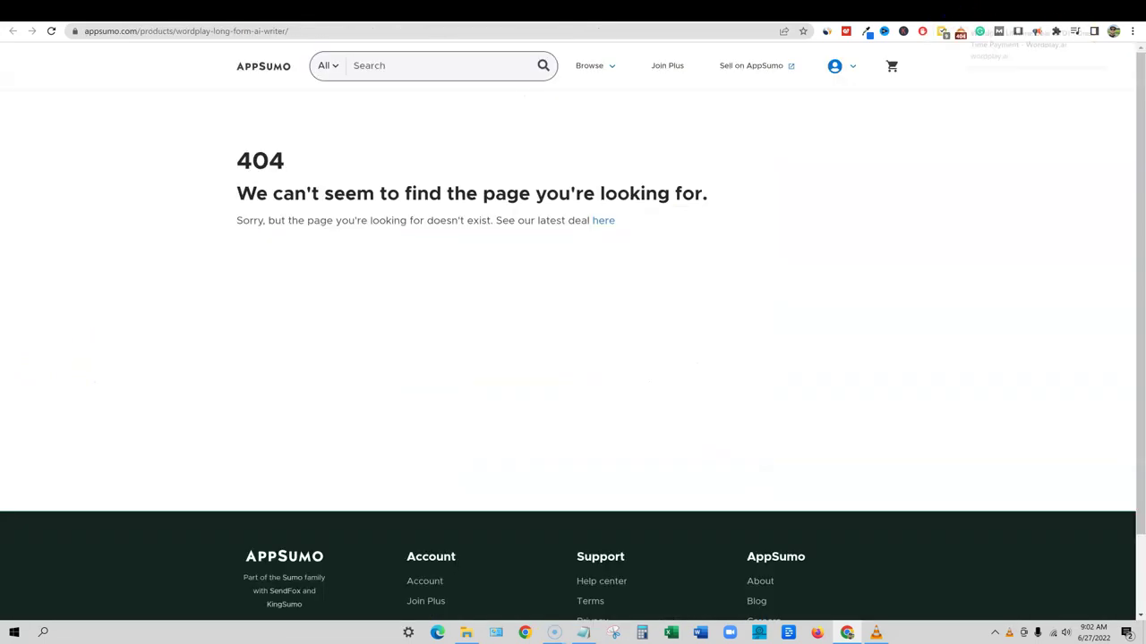
left_click(972, 18)
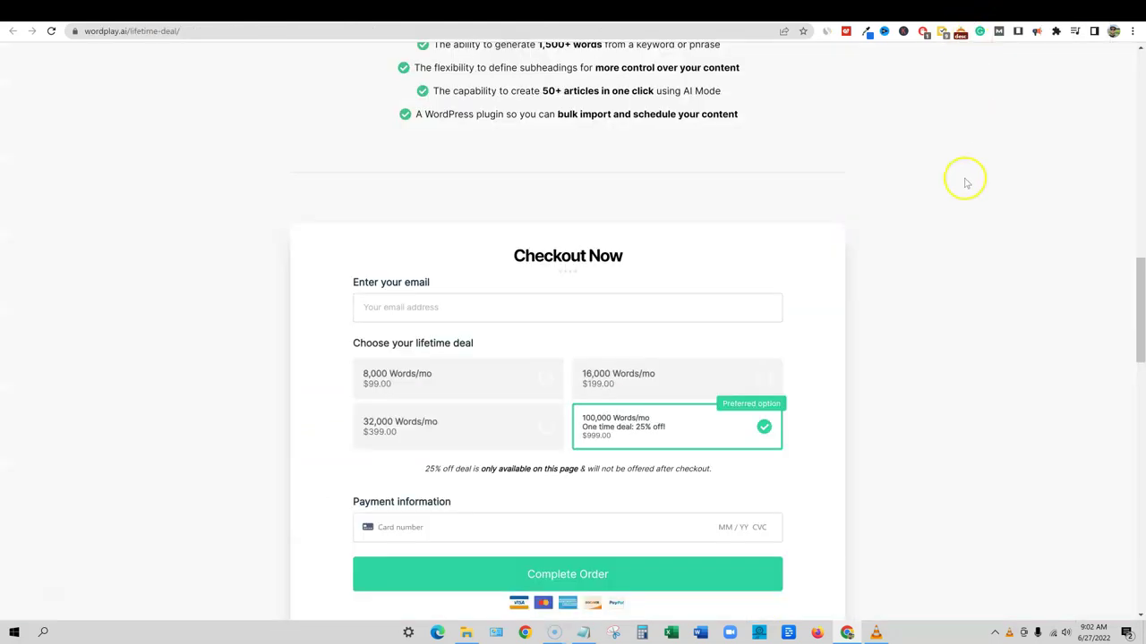
Step: Examine the lifetime deal page's checkout options, customer reviews and list of included features
scroll(963, 181, "down", 1)
scroll(954, 189, "down", 1)
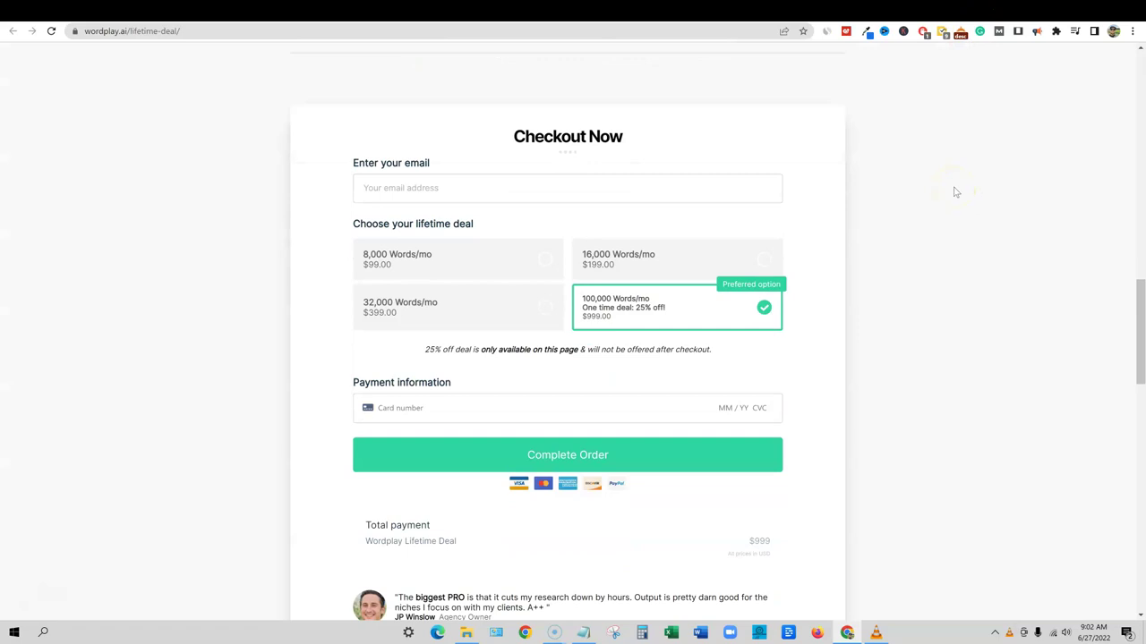
scroll(954, 191, "up", 1)
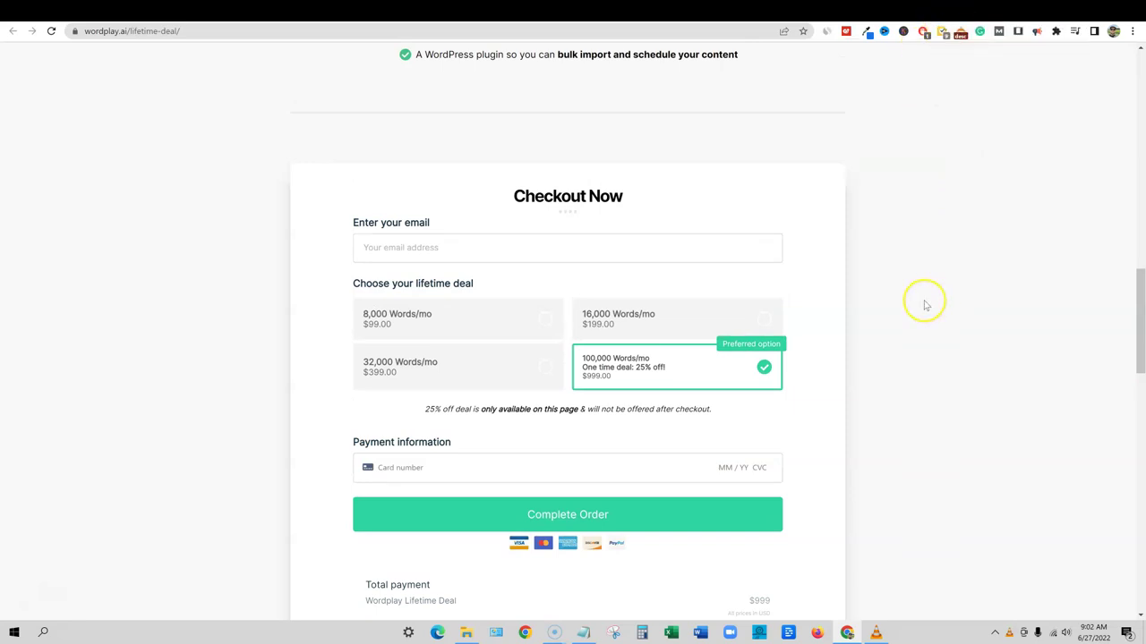
scroll(887, 313, "up", 1)
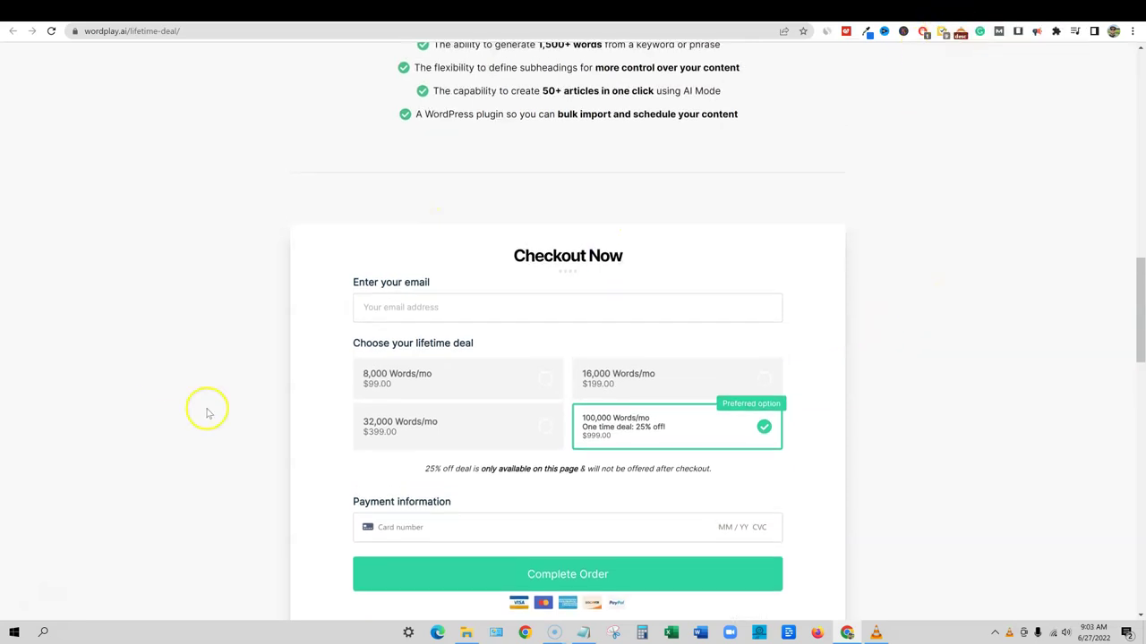
scroll(902, 428, "up", 15)
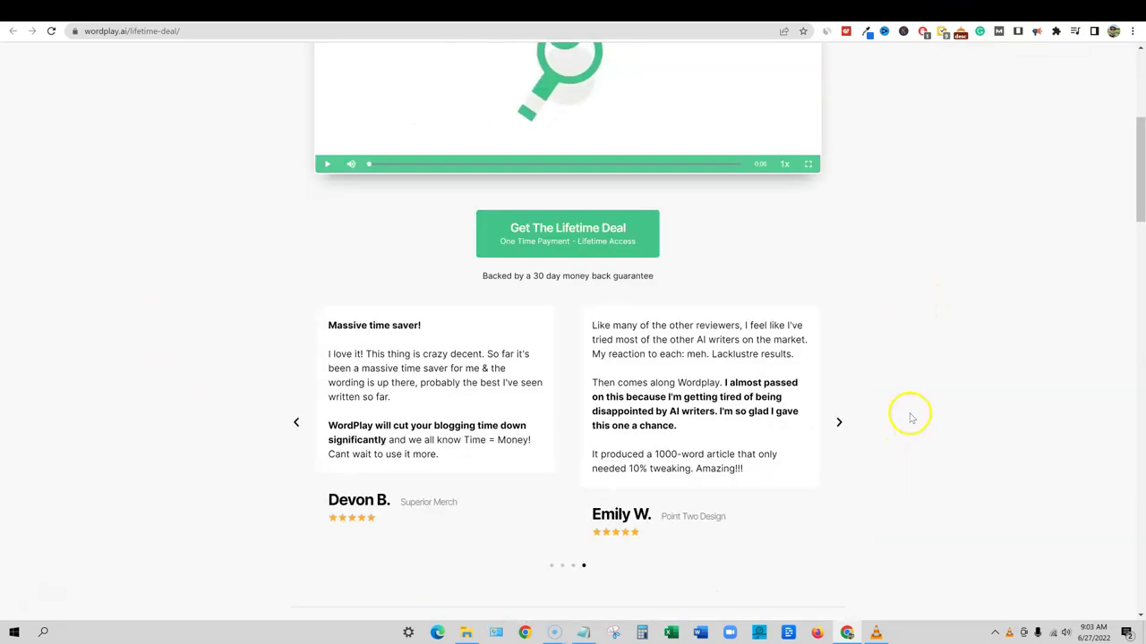
scroll(639, 409, "down", 10)
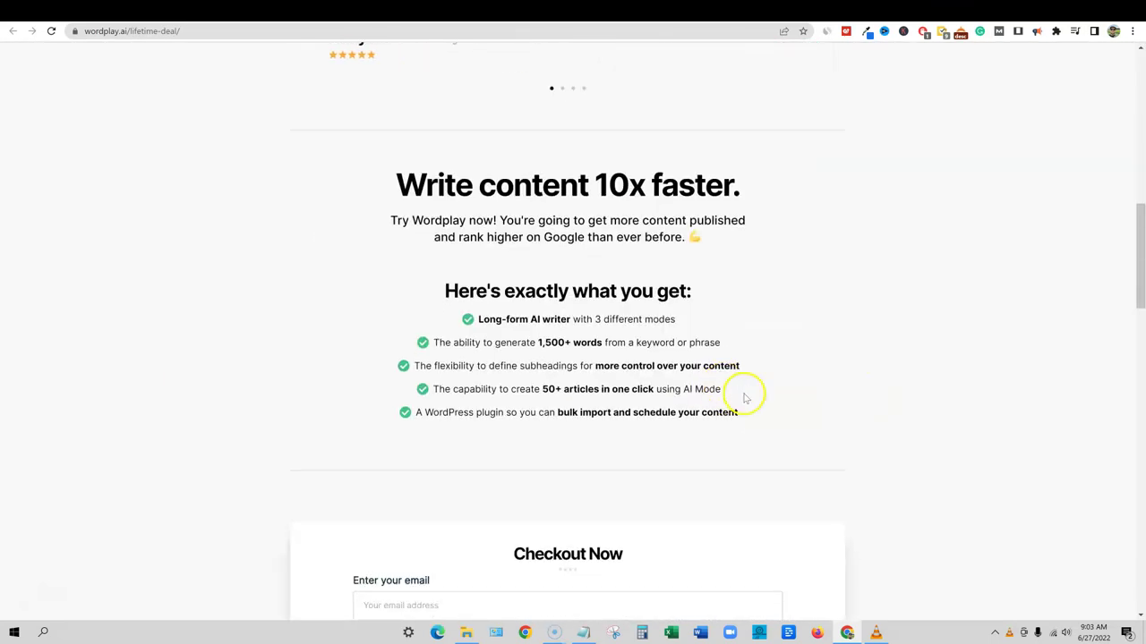
scroll(806, 396, "down", 4)
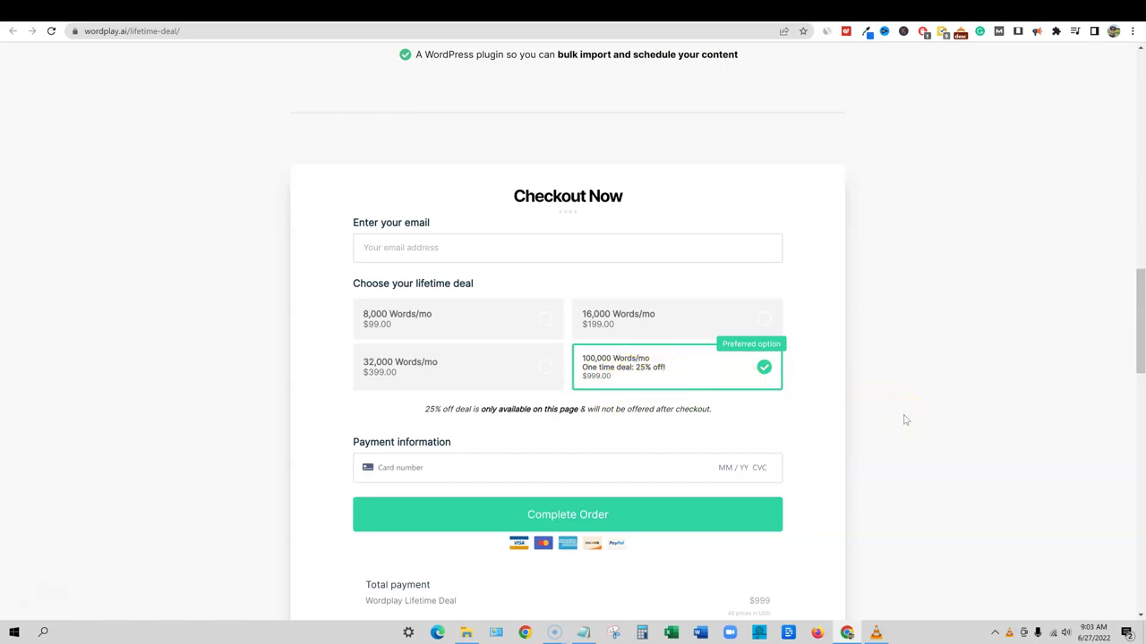
scroll(904, 420, "up", 15)
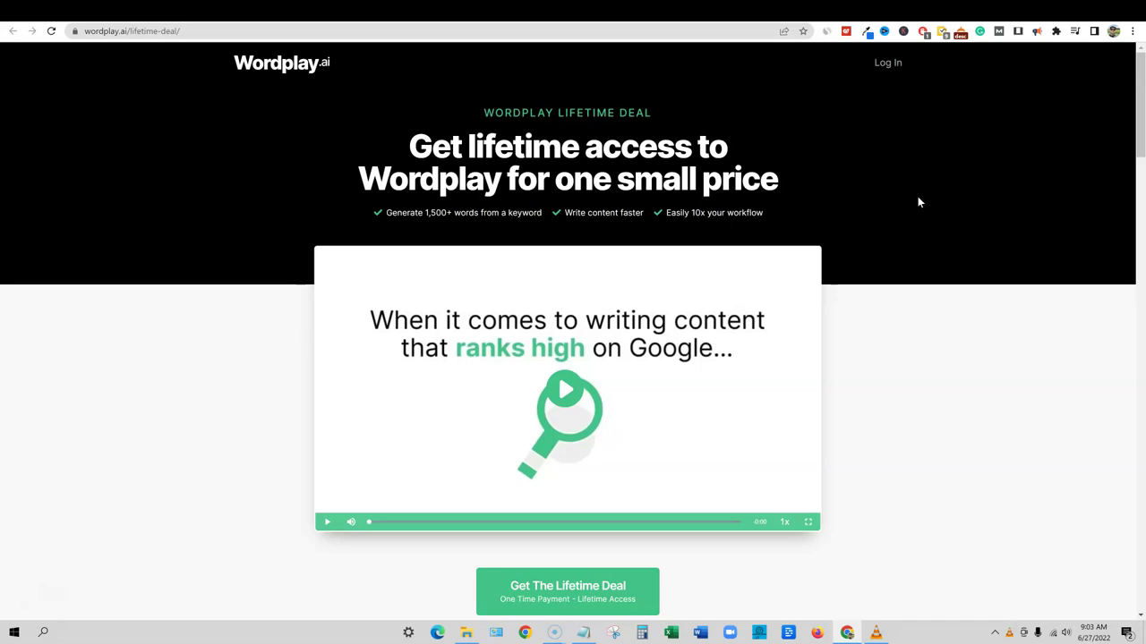
Step: Recheck the AppSumo product page and review the introduction and customer testimonials on Wordplay's lifetime deal page
left_click(944, 12)
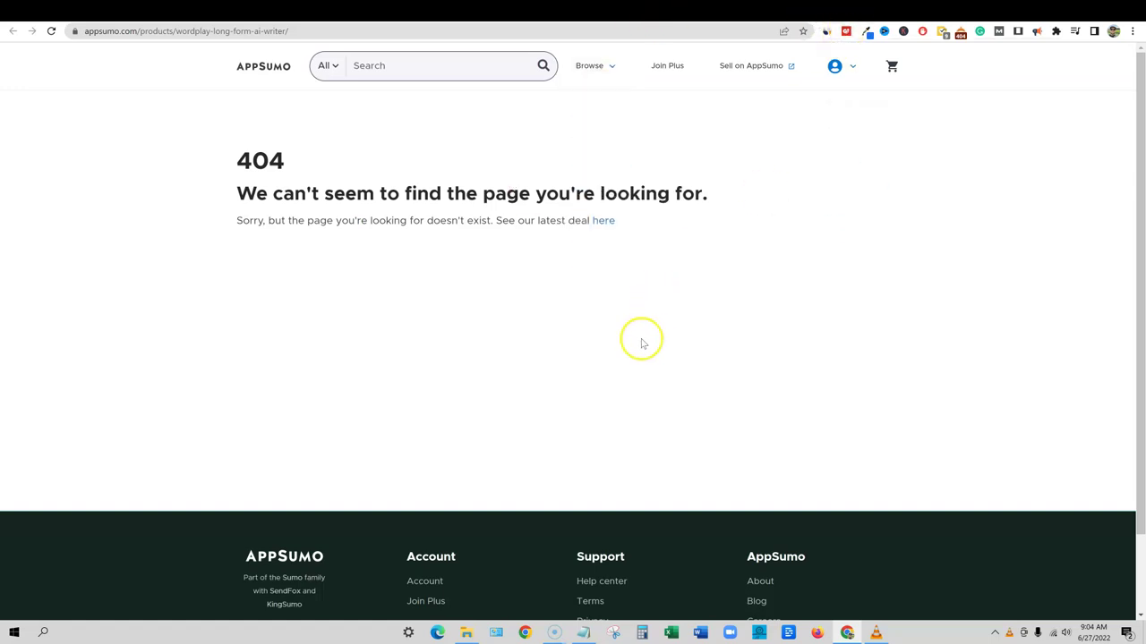
left_click(971, 11)
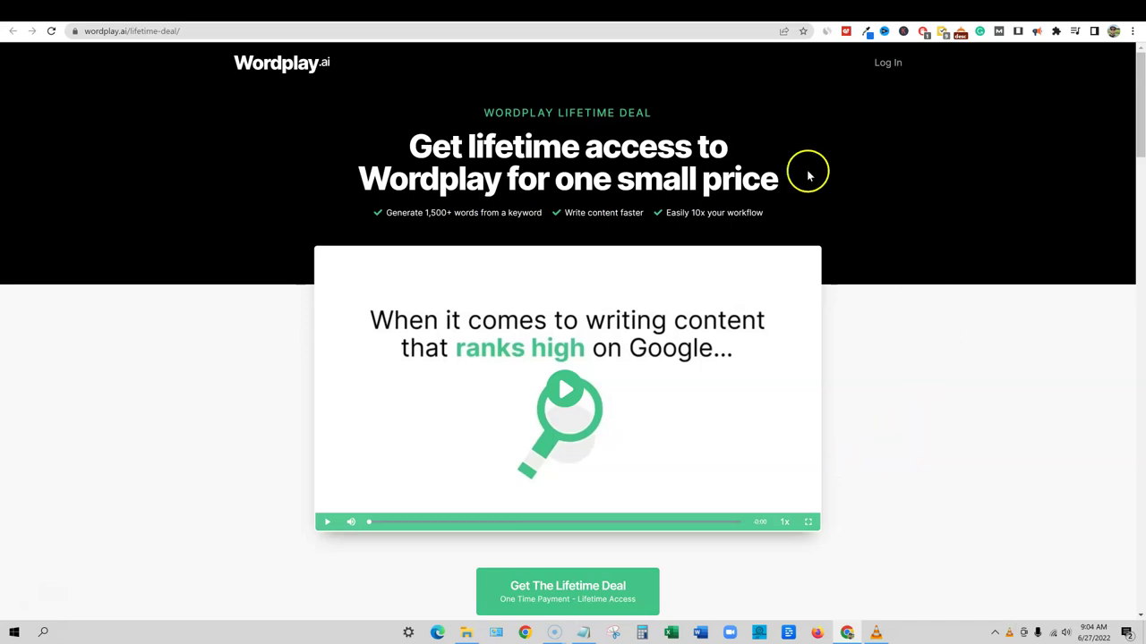
scroll(905, 425, "down", 2)
scroll(905, 436, "down", 3)
scroll(905, 436, "up", 5)
scroll(888, 446, "down", 5)
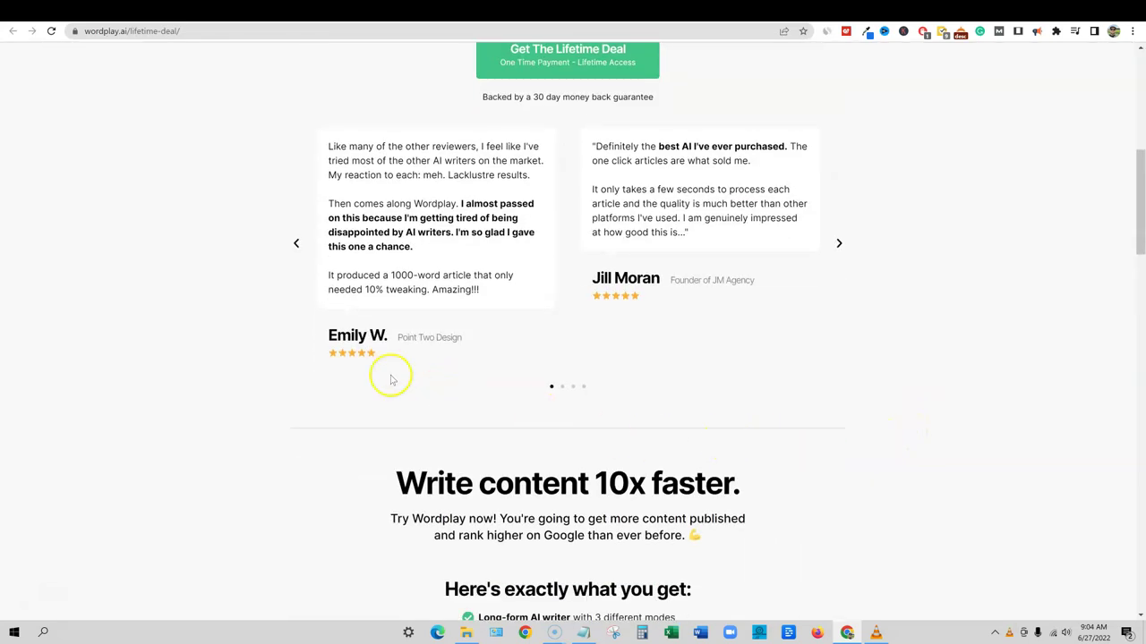
scroll(811, 450, "up", 1)
scroll(811, 449, "up", 5)
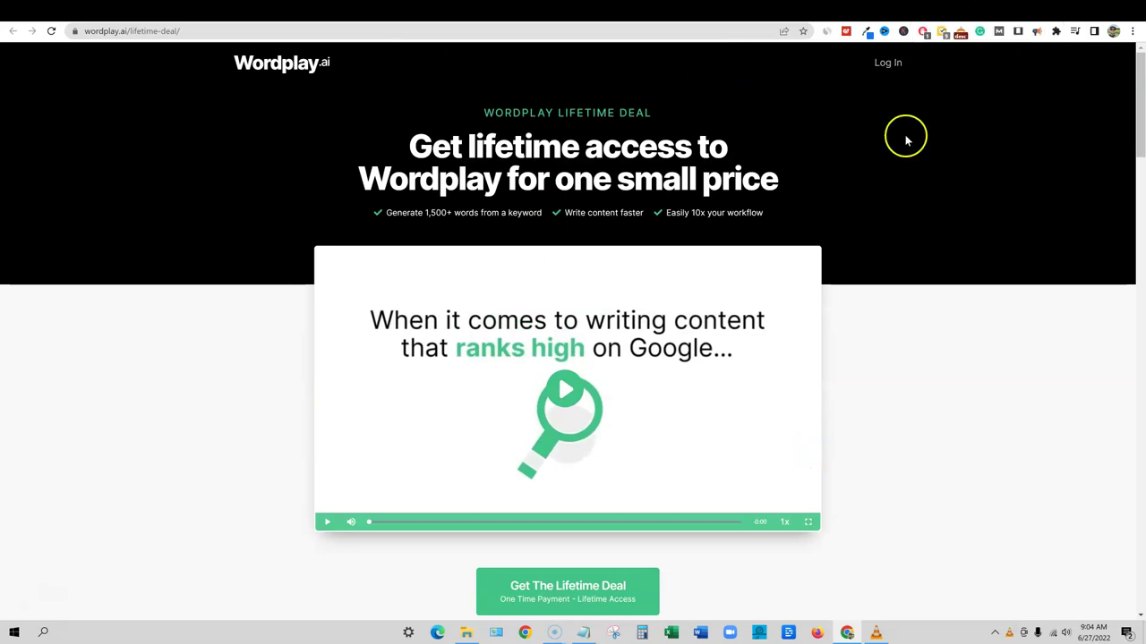
left_click(951, 201)
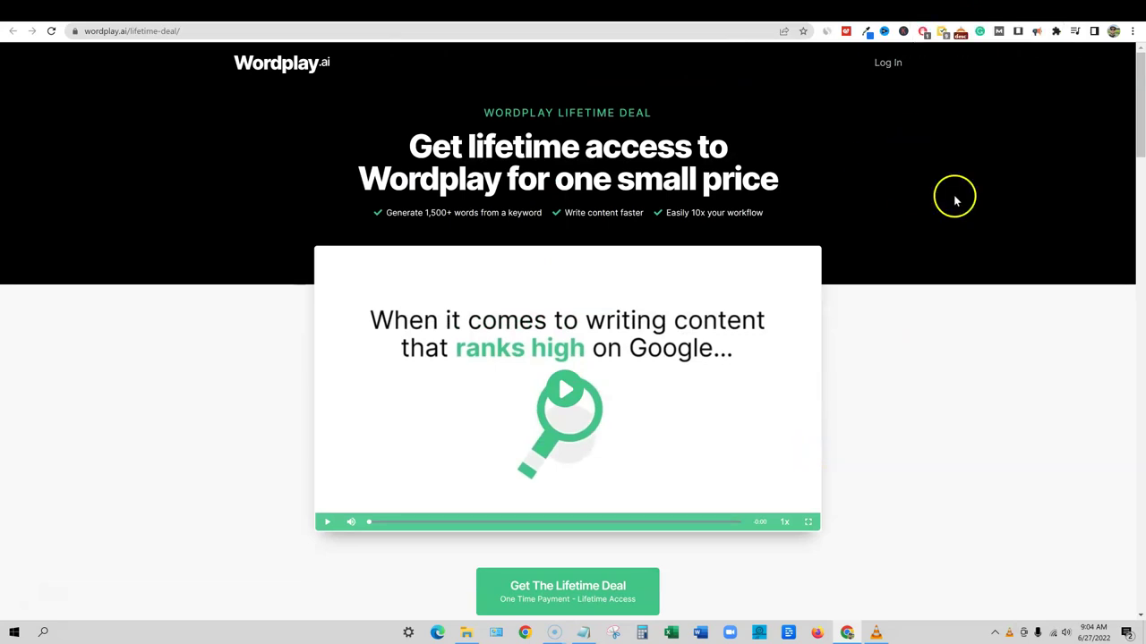
Step: Switch to the Wordplay pricing page and compare its plans under yearly and monthly billing
left_click(944, 11)
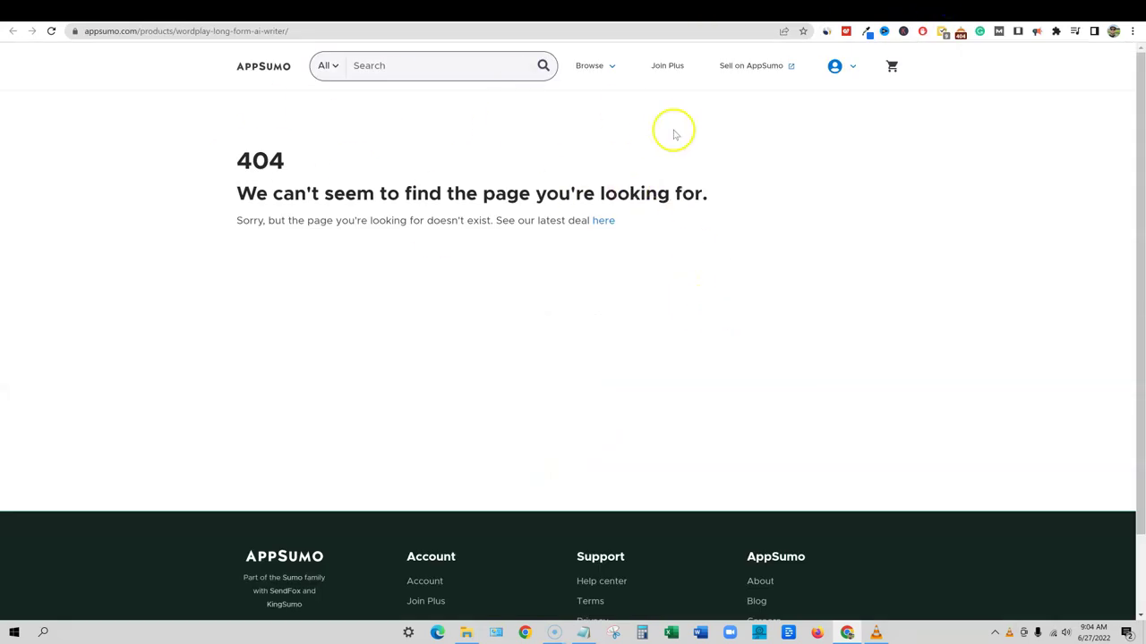
left_click(832, 10)
left_click(807, 13)
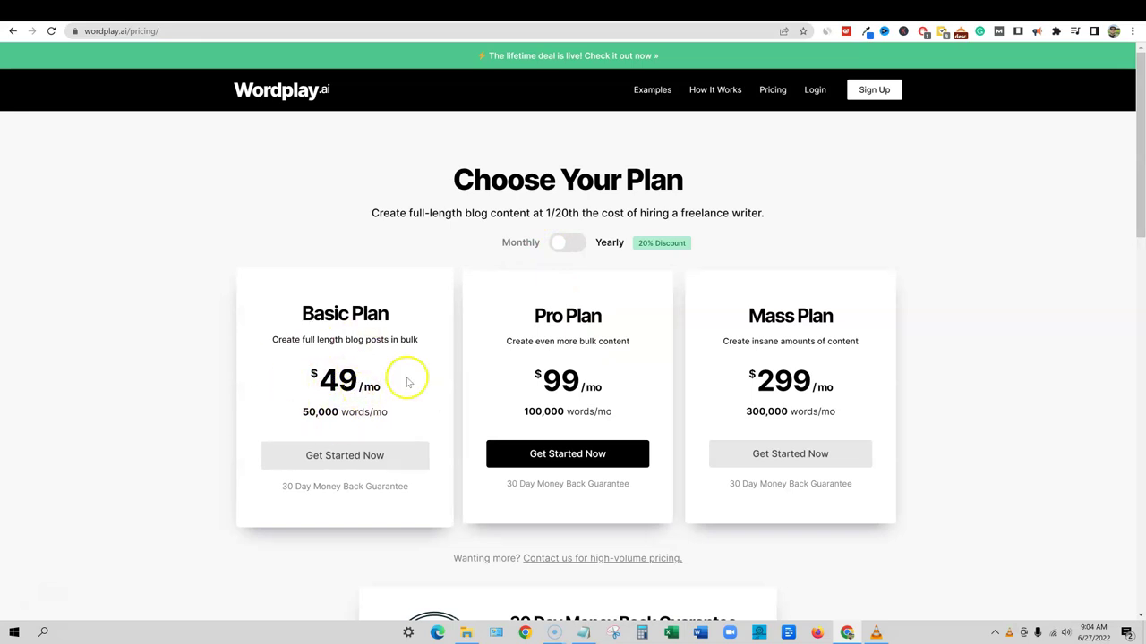
left_click(566, 243)
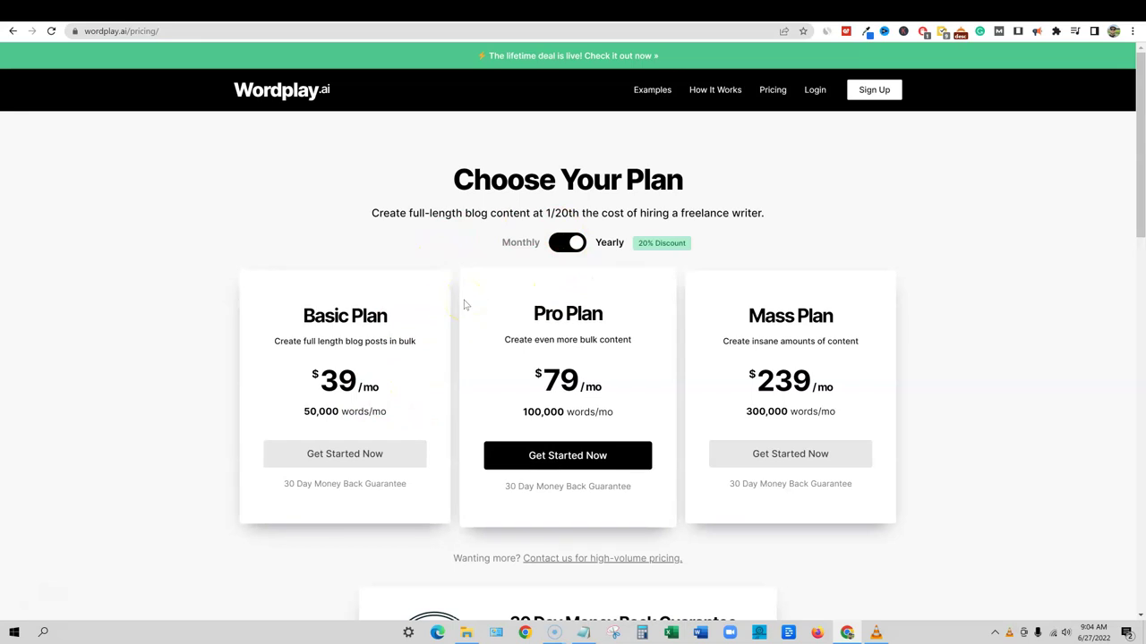
left_click(568, 243)
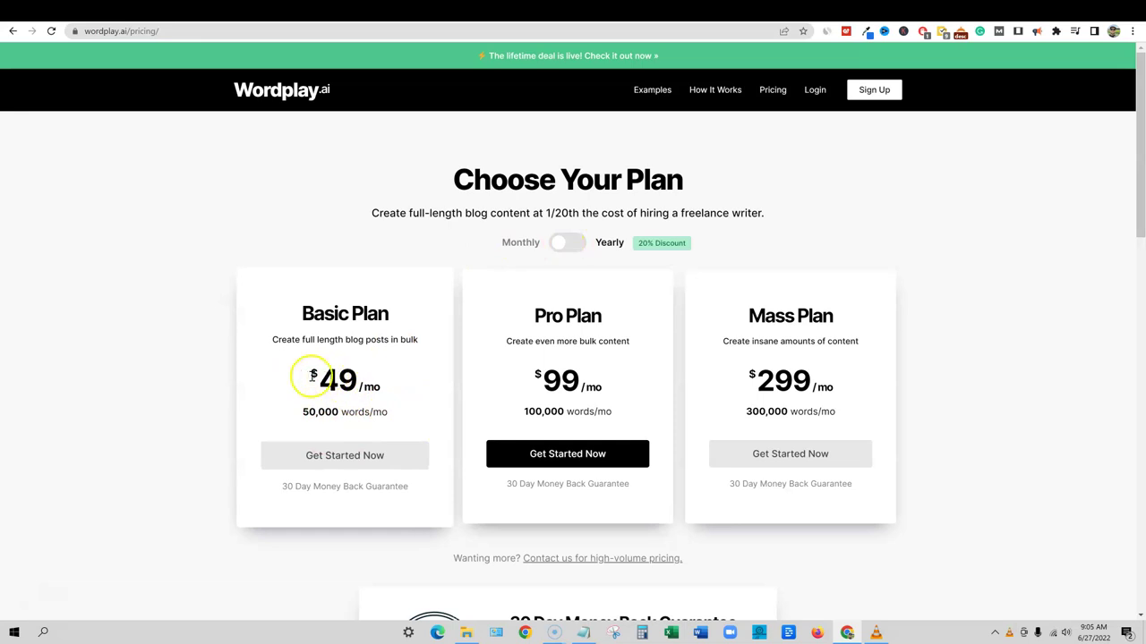
Step: Recheck the yearly rates against the monthly ones and review Wordplay's 30 Day Money Back Guarantee
mouse_move(307, 379)
left_mouse_down()
mouse_move(358, 380)
mouse_move(398, 430)
mouse_move(824, 379)
mouse_move(294, 379)
left_mouse_up()
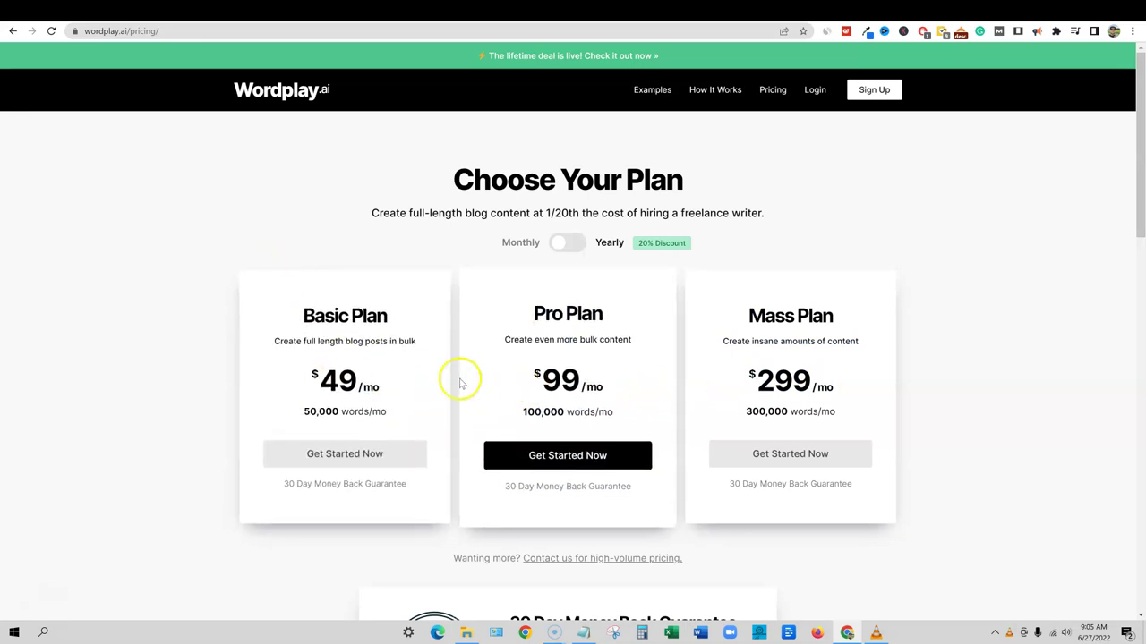
left_click(562, 243)
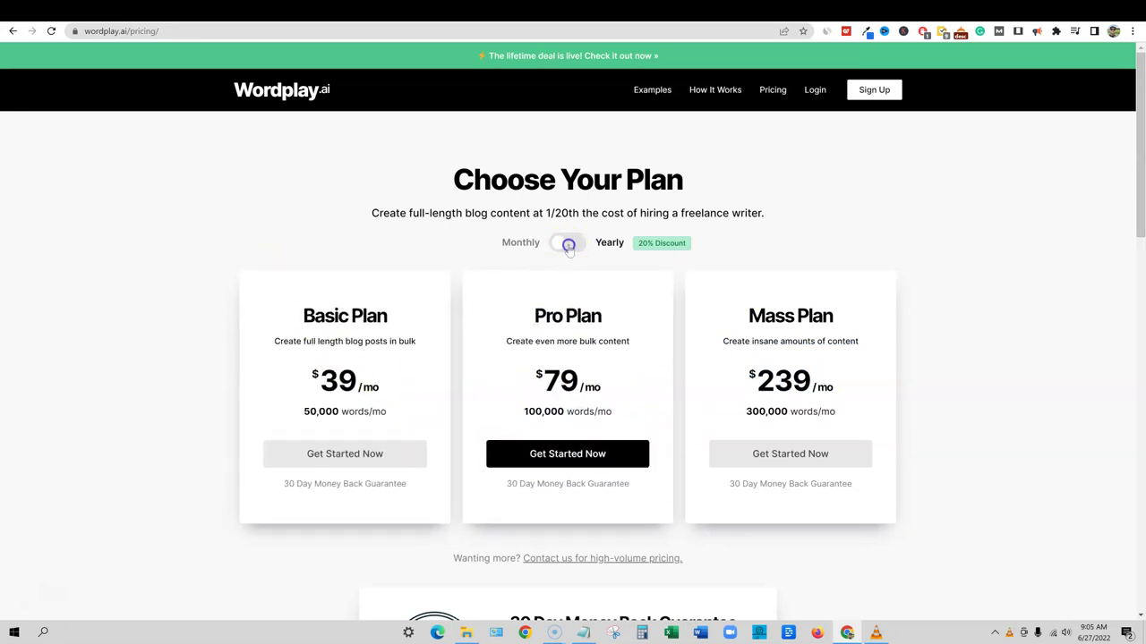
left_click(555, 249)
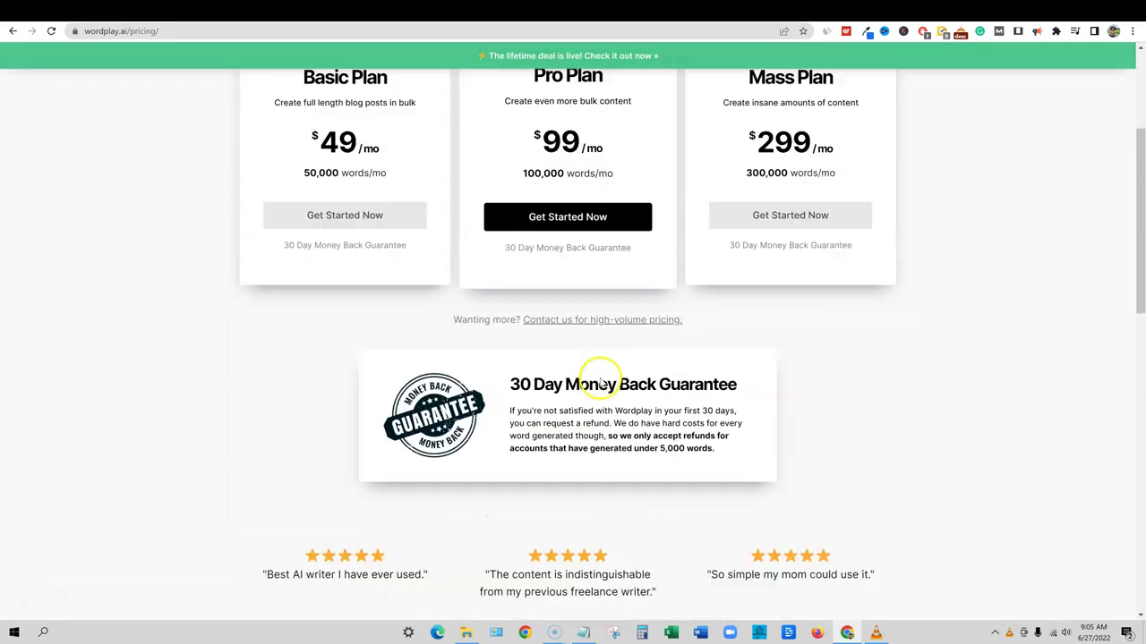
scroll(605, 372, "down", 3)
scroll(600, 378, "up", 3)
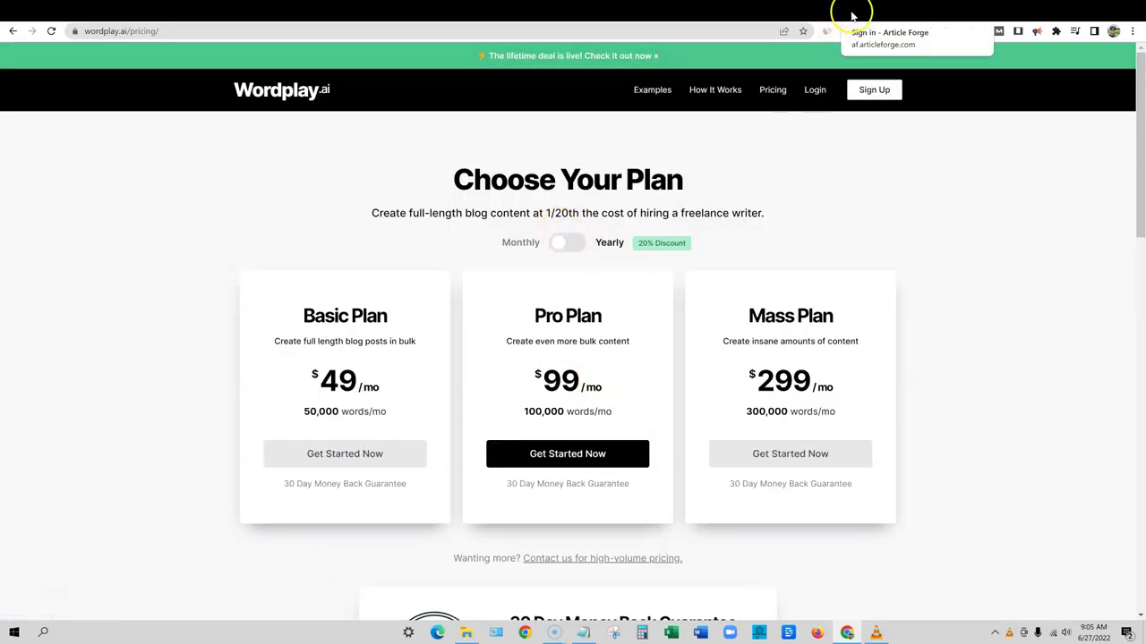
Step: Switch to the Article Forge pricing page and compare its Basic, Standard and Unlimited plans under yearly and monthly billing
left_click(845, 32)
left_click(861, 27)
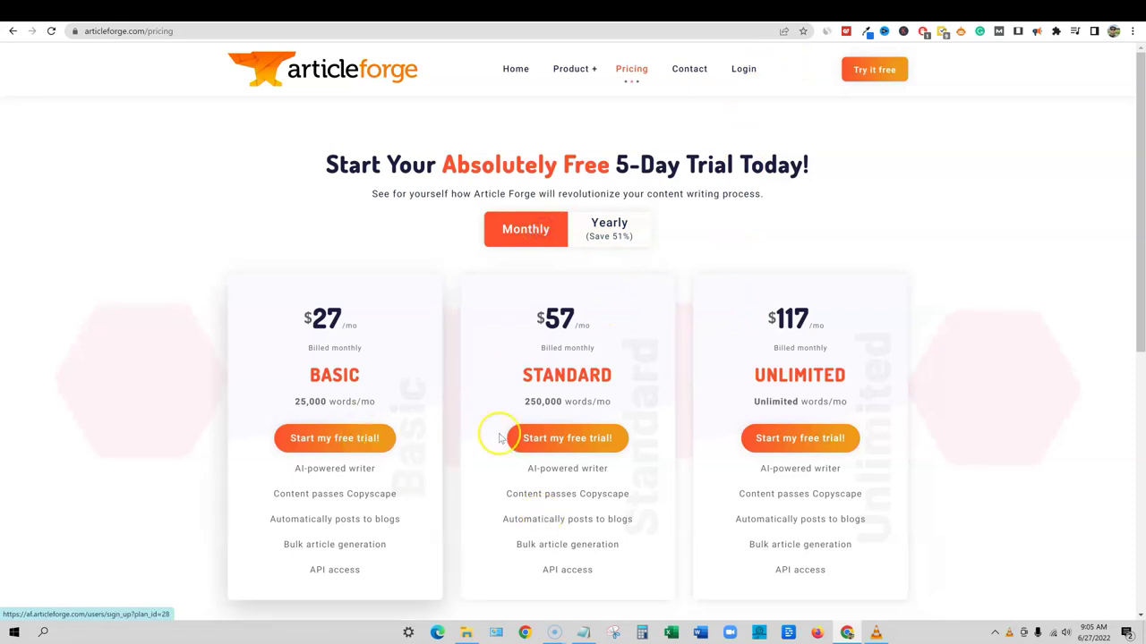
left_click(607, 233)
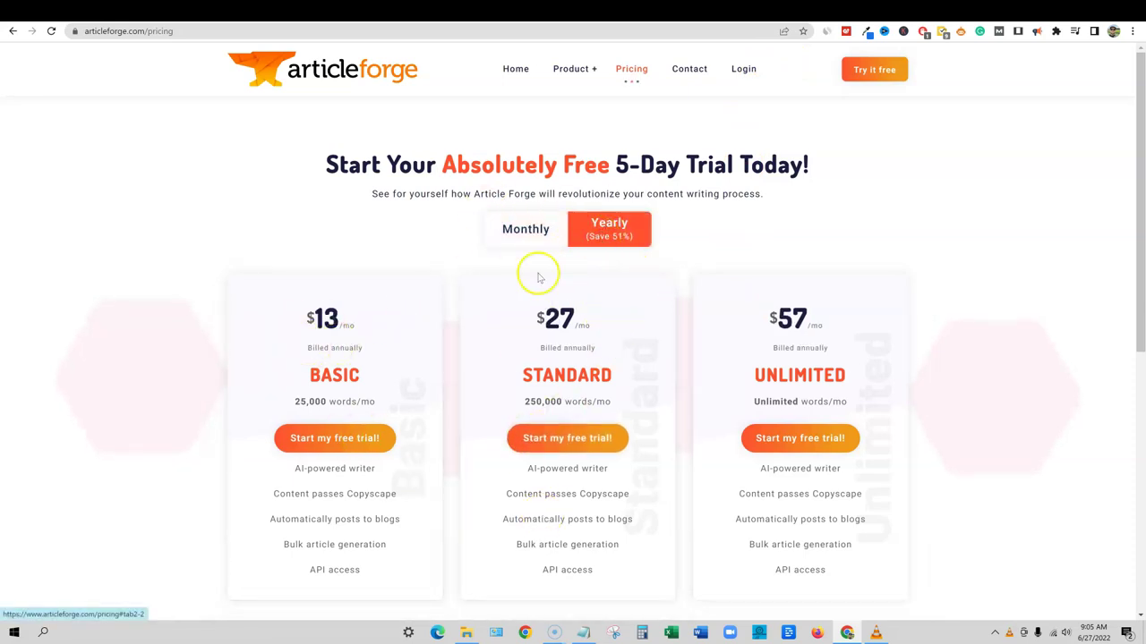
left_click(514, 231)
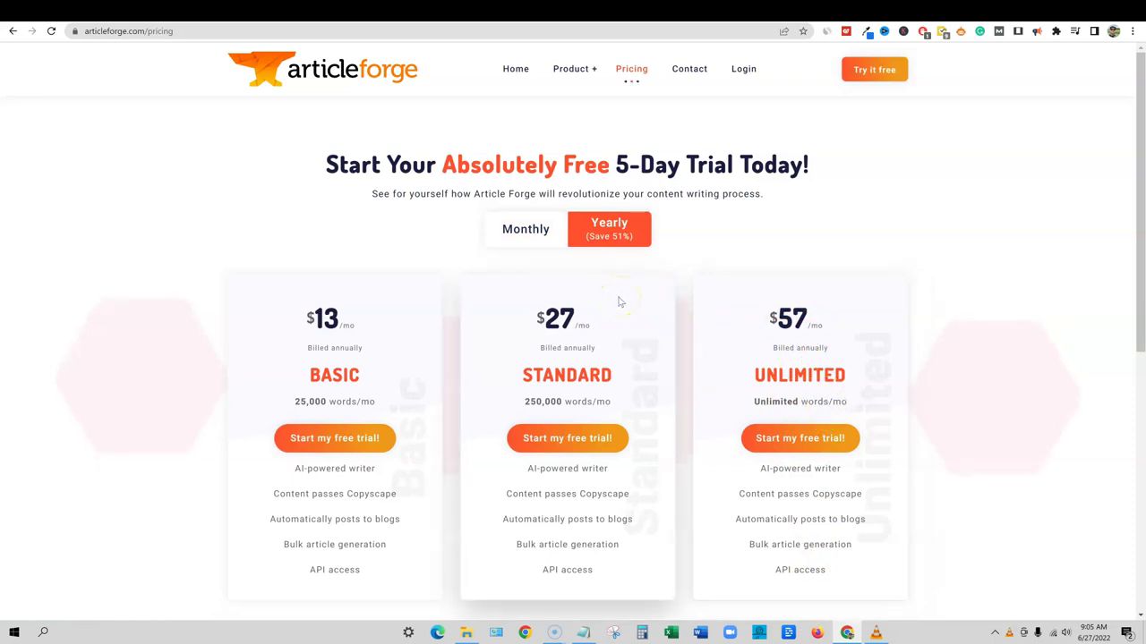
left_click(528, 230)
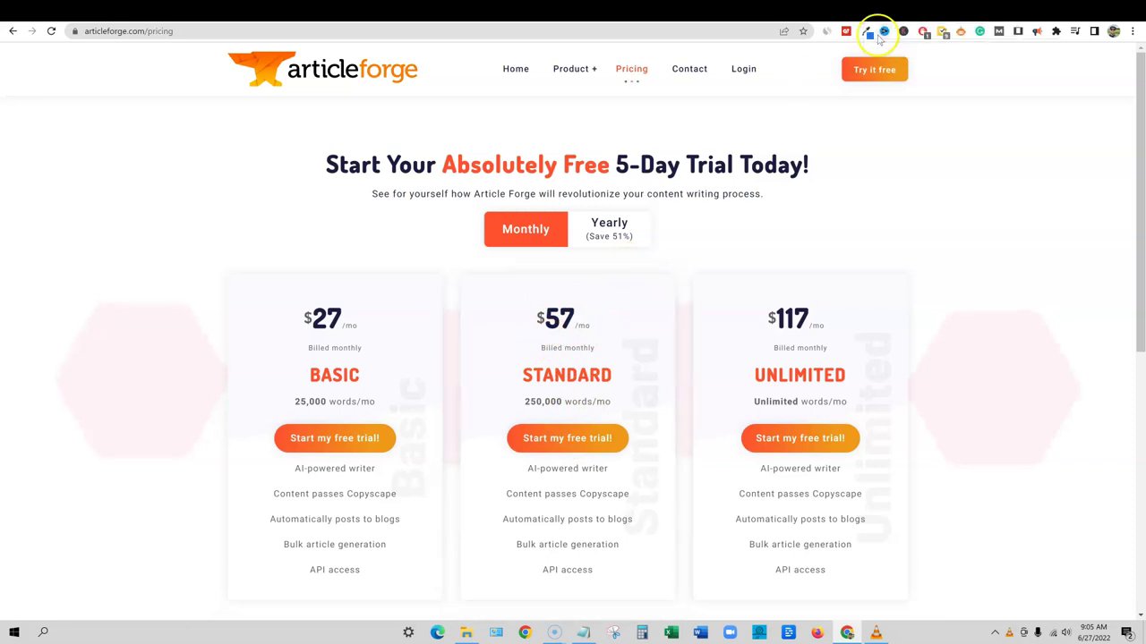
Step: Return to the Wordplay pricing page and check its yearly rates before restoring monthly billing
left_click(808, 11)
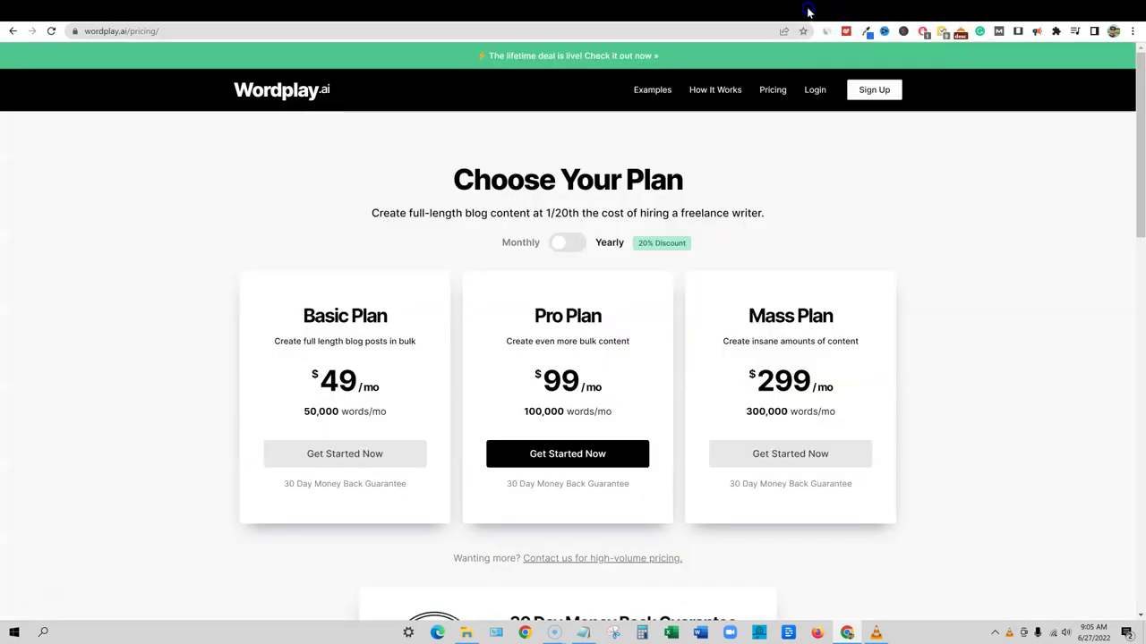
left_click(560, 245)
left_click(560, 246)
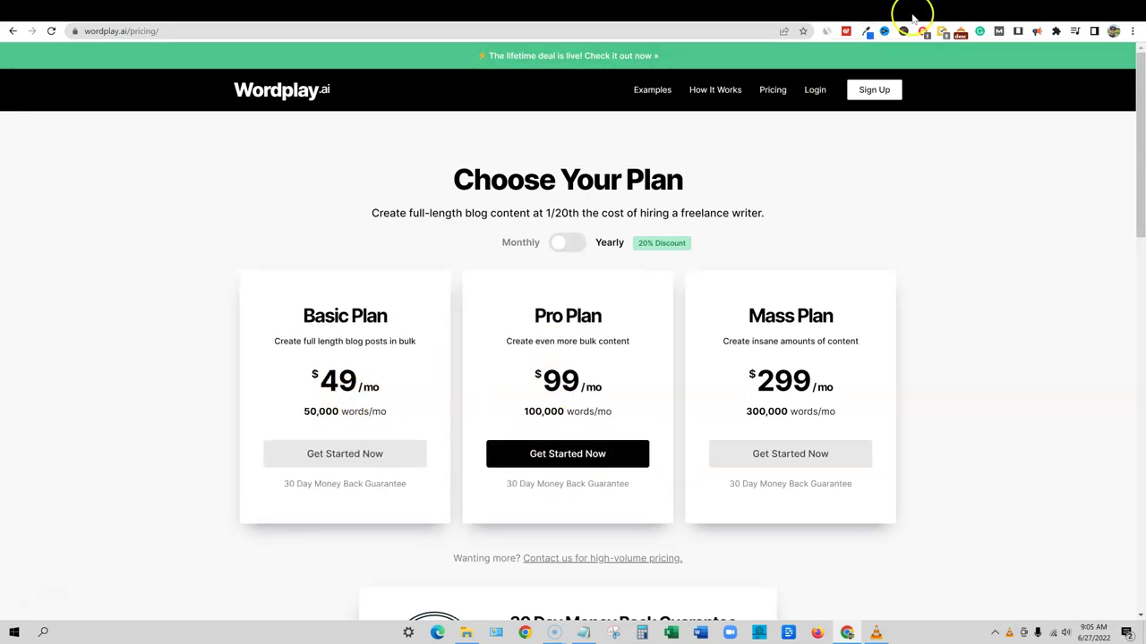
Step: Compare the monthly word allowance of Article Forge's Standard plan with Wordplay's plans, ending on the Wordplay pricing page
left_click(954, 11)
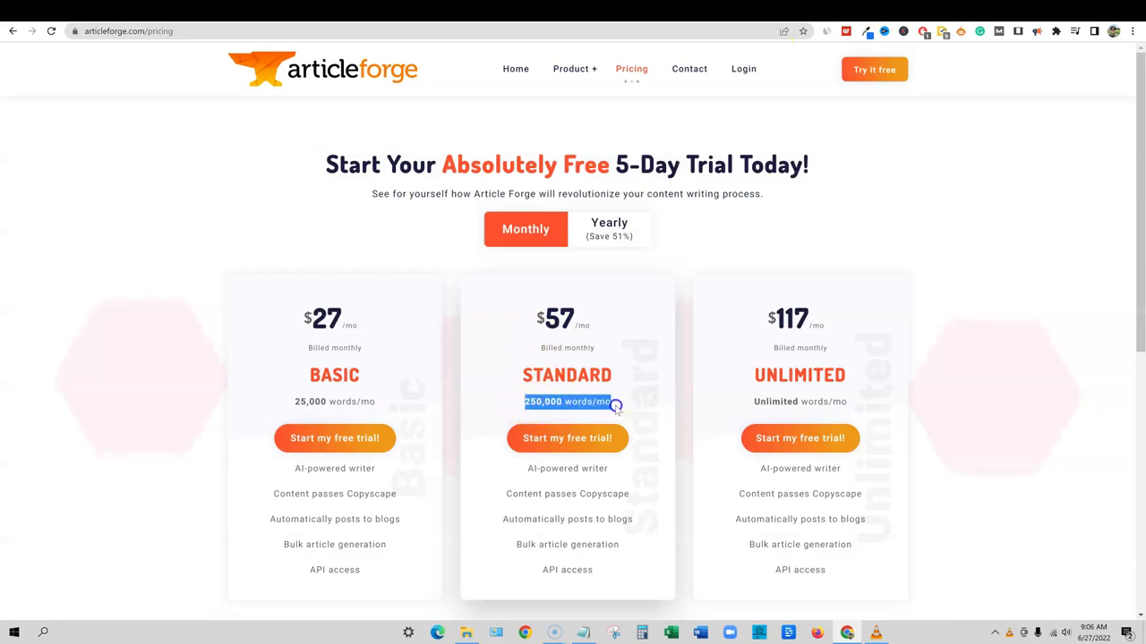
left_click(806, 11)
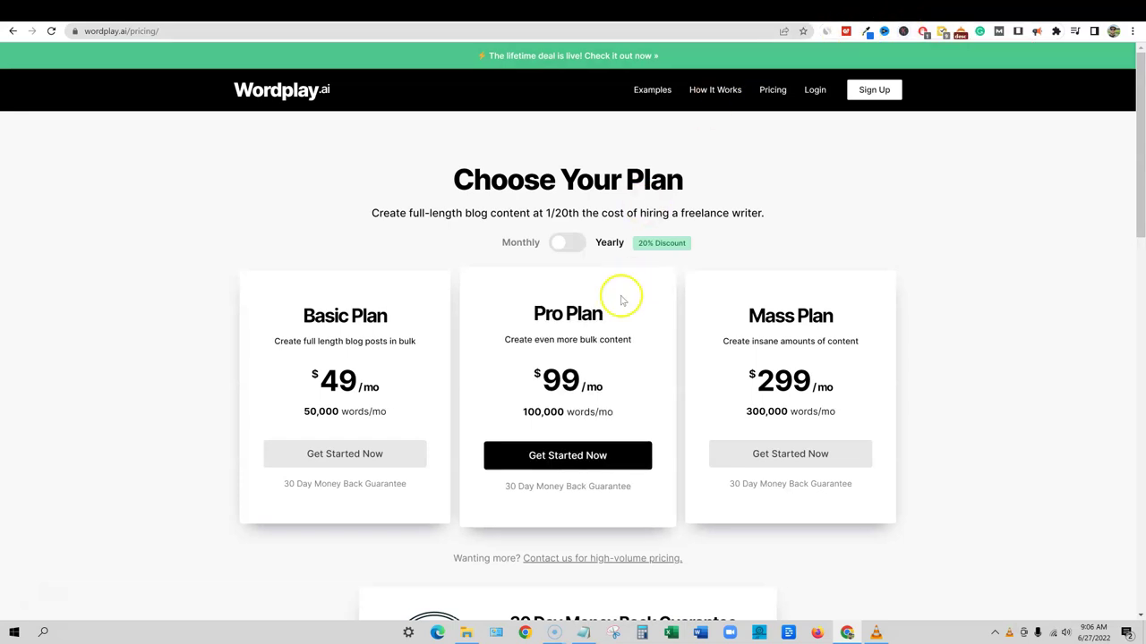
left_click(824, 11)
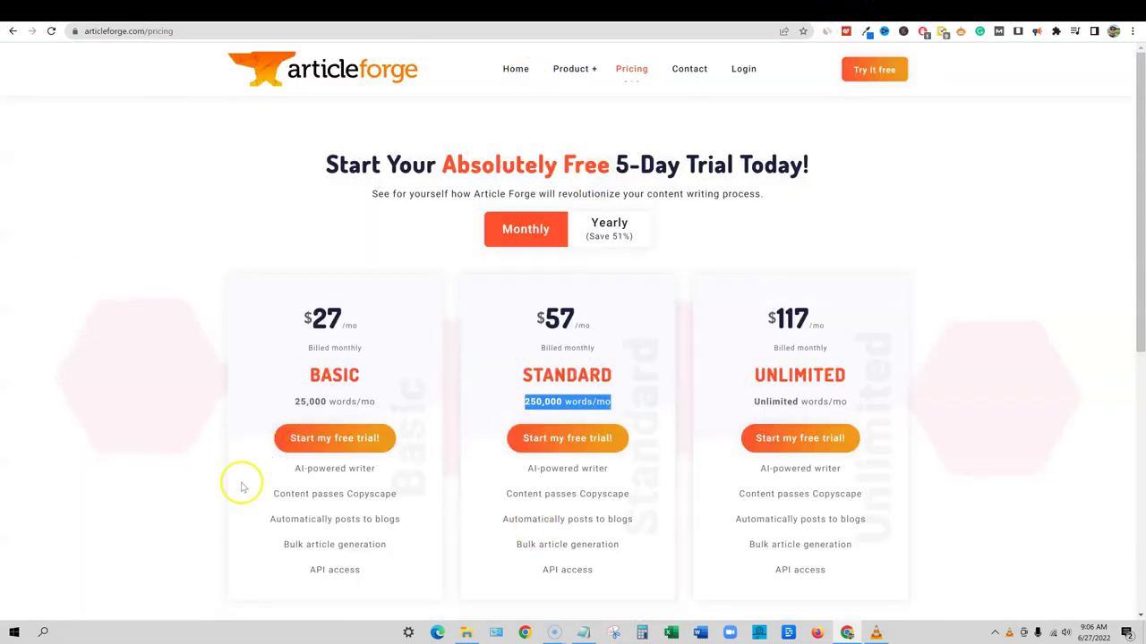
left_click(808, 14)
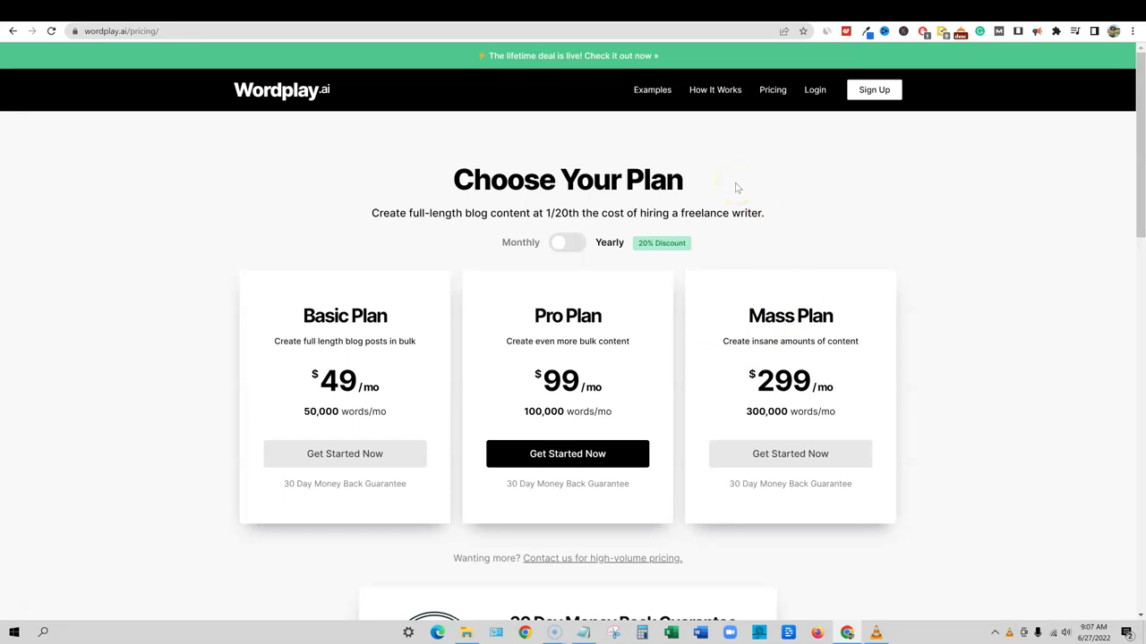
Step: Reopen the Wordplay lifetime deal page and review its refund guarantee, FAQ and checkout word-limit options
left_click(967, 11)
scroll(552, 366, "down", 20)
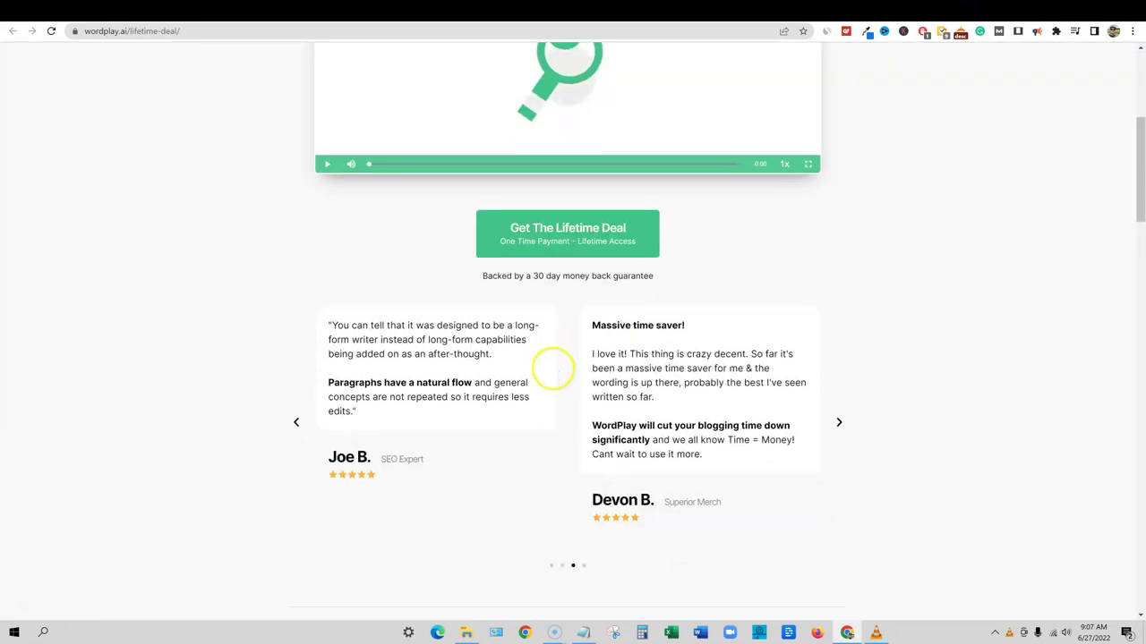
scroll(552, 381, "down", 8)
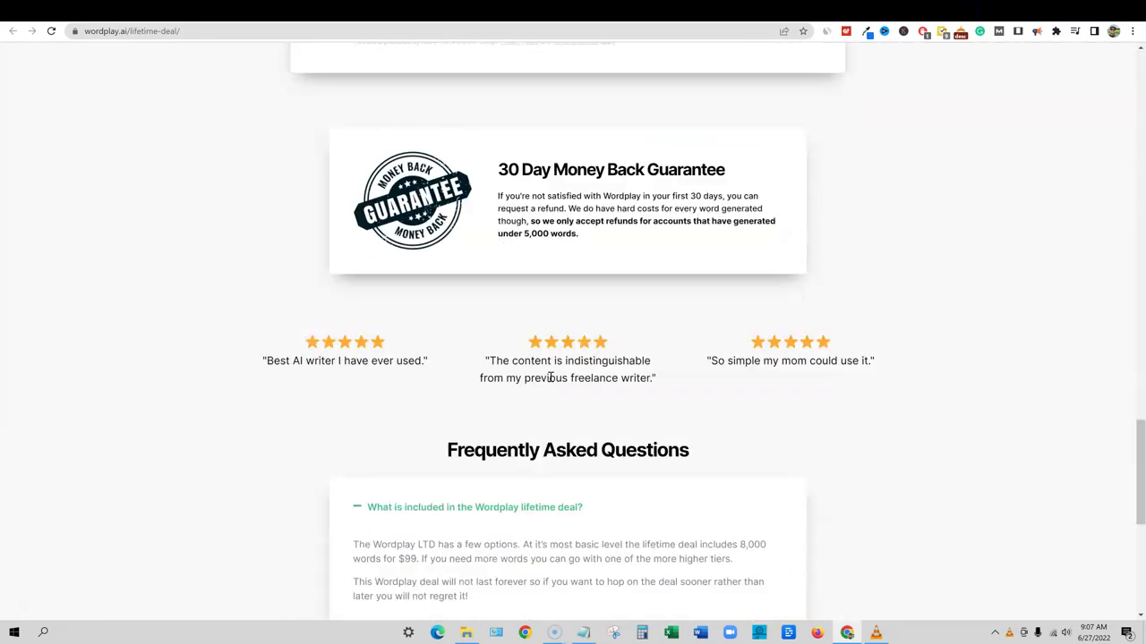
scroll(551, 377, "up", 11)
scroll(550, 376, "up", 2)
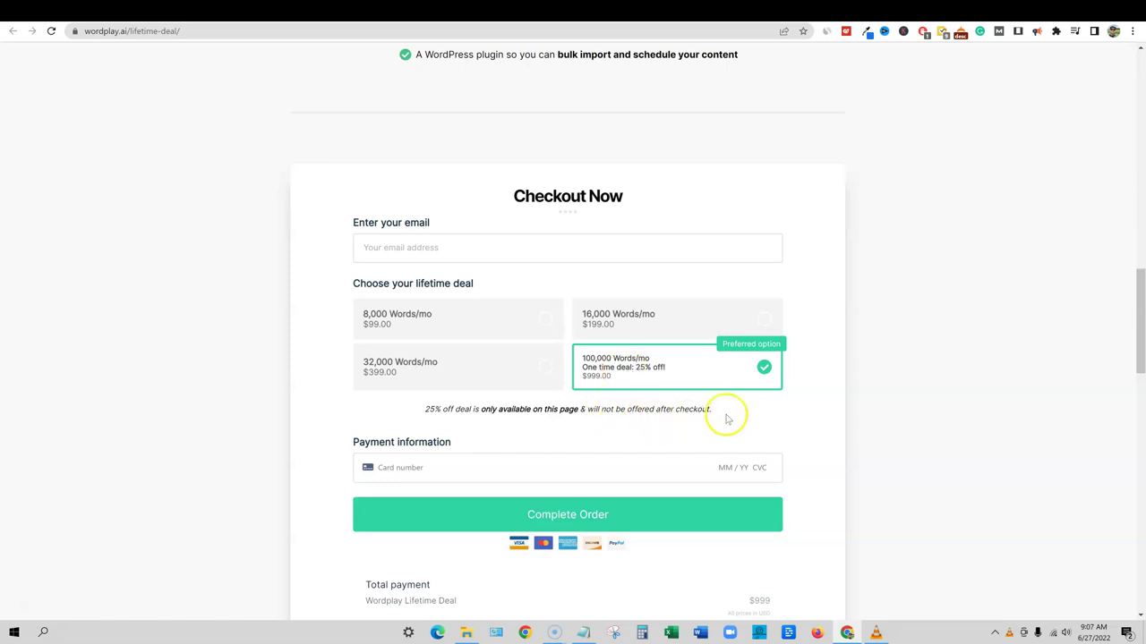
Step: Leave the Wordplay lifetime deal page and show Article Forge's plans with yearly billing on its pricing page
scroll(904, 474, "up", 3)
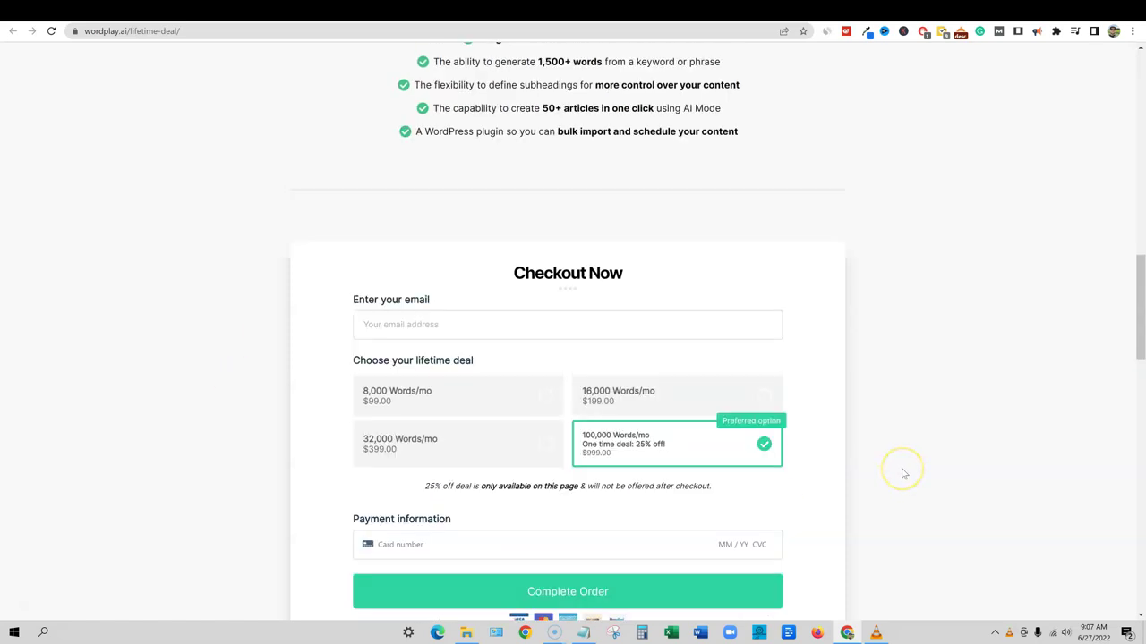
scroll(902, 474, "up", 4)
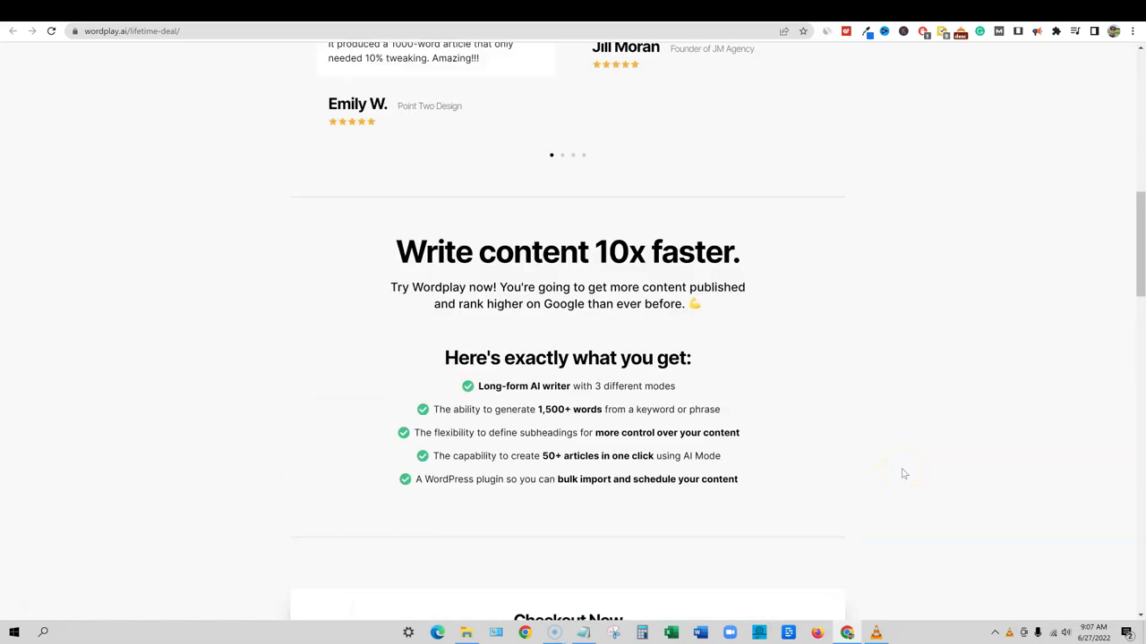
scroll(979, 152, "up", 5)
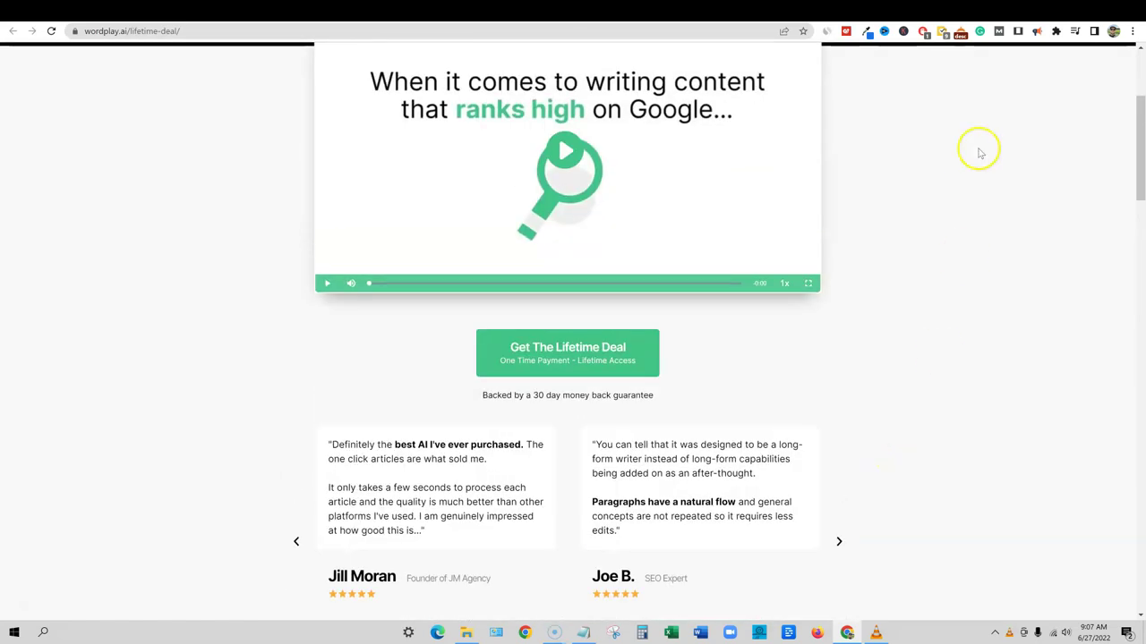
left_click(878, 11)
left_click(825, 11)
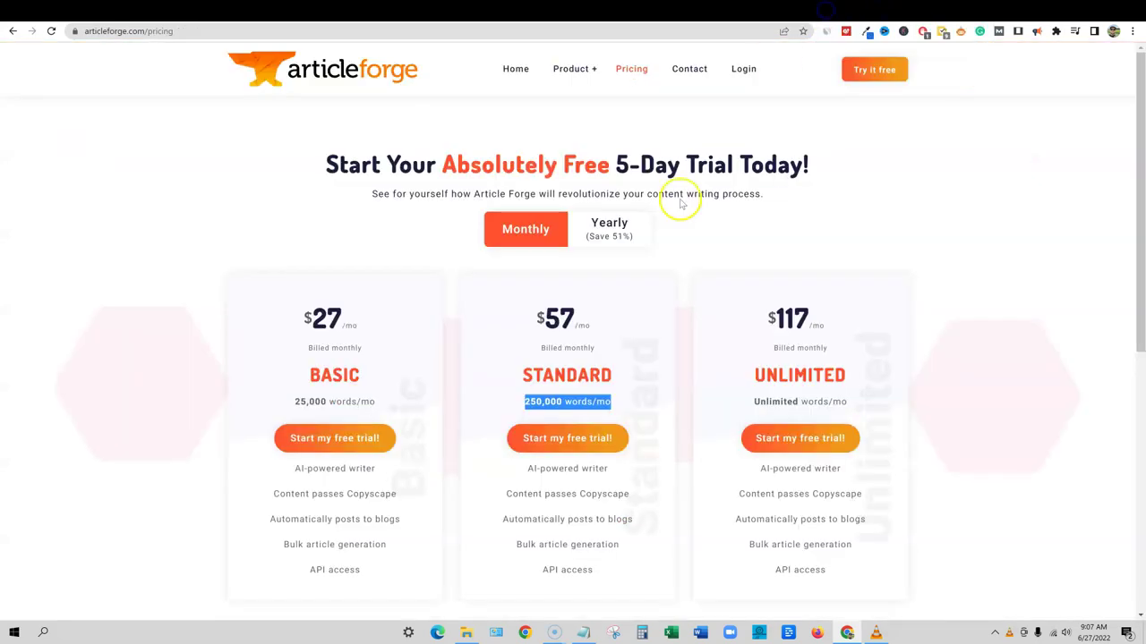
left_click(609, 231)
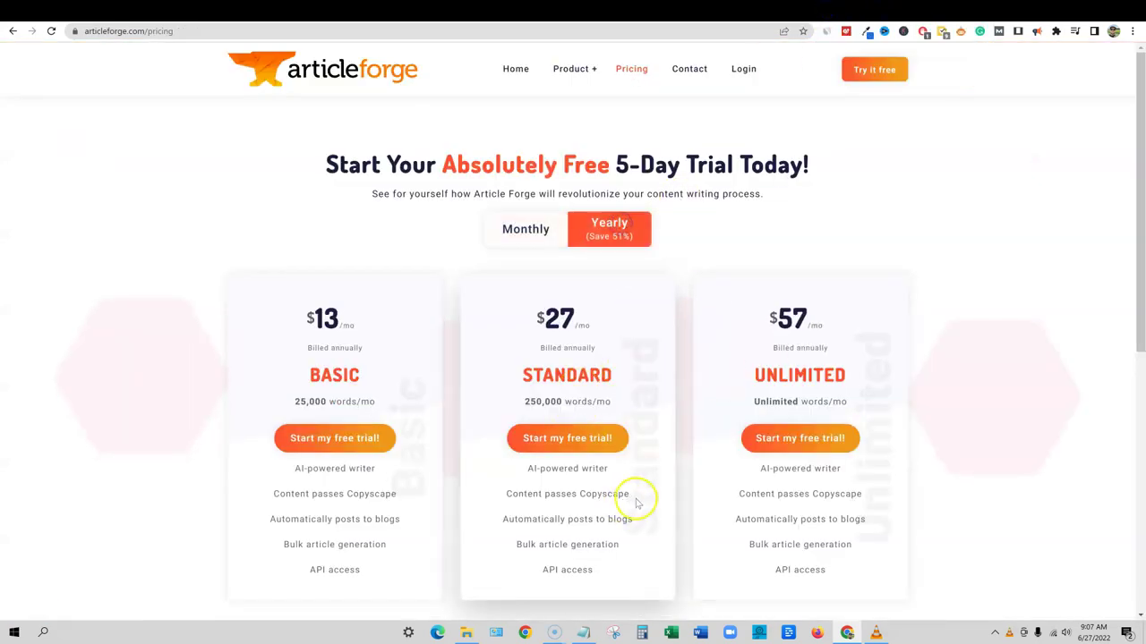
scroll(638, 503, "down", 1)
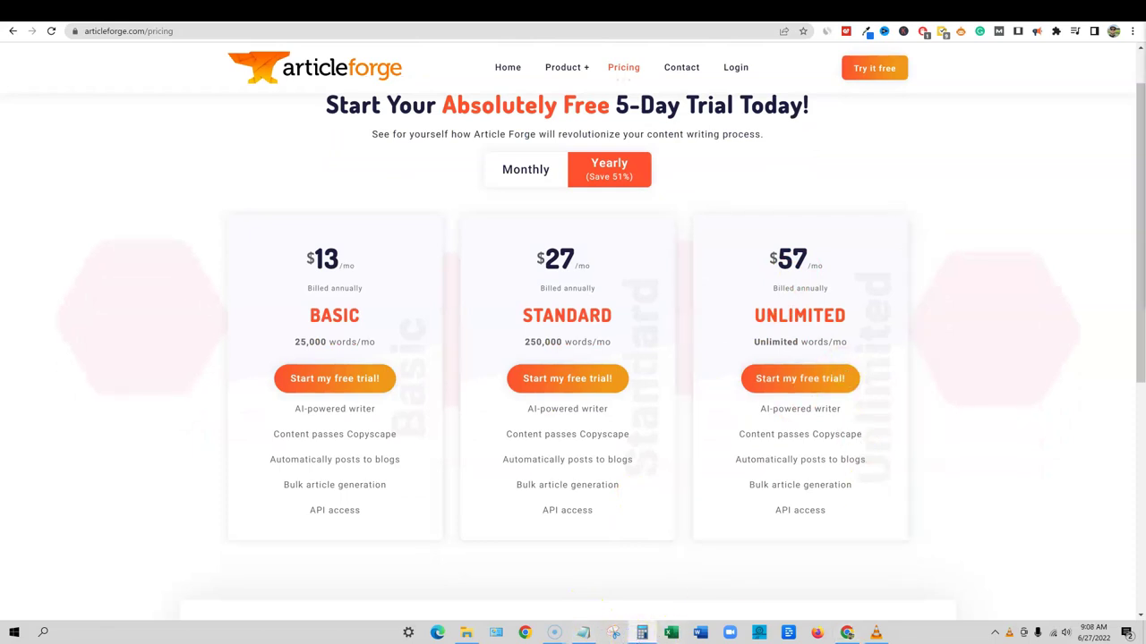
Step: Switch to Calculator and multiply 57 by 12 to get the annual cost of Article Forge's Unlimited plan
left_click_drag(839, 85, 391, 173)
left_click(352, 563)
left_click(314, 517)
key("asterisk")
left_click(289, 479)
left_click(338, 483)
key("Return")
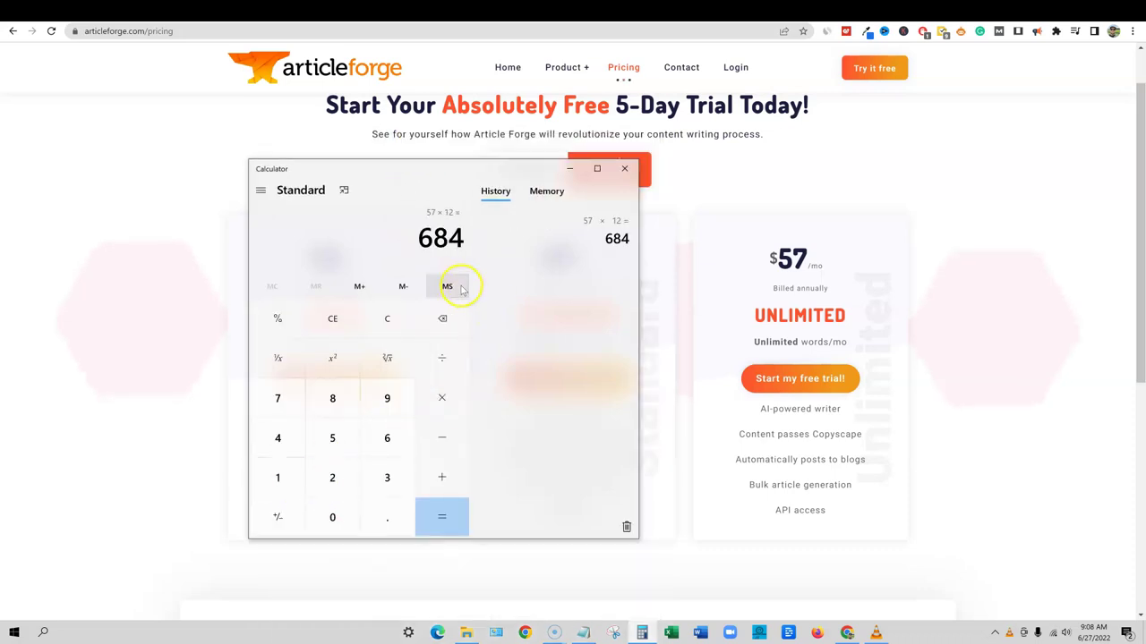
Step: Calculate the annual cost of Article Forge's Standard plan as 27 times 12, then put Calculator away
left_click(573, 176)
left_click_drag(524, 169, 392, 161)
left_click(201, 308)
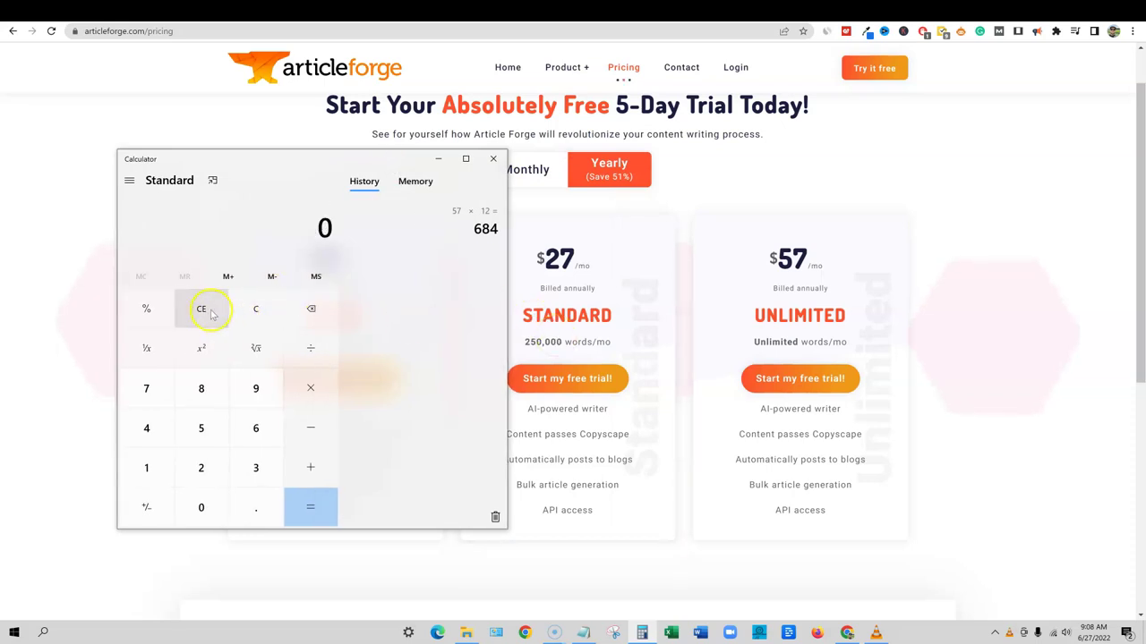
left_click(204, 466)
left_click(147, 388)
left_click(309, 388)
left_click(155, 466)
left_click(202, 467)
left_click(310, 507)
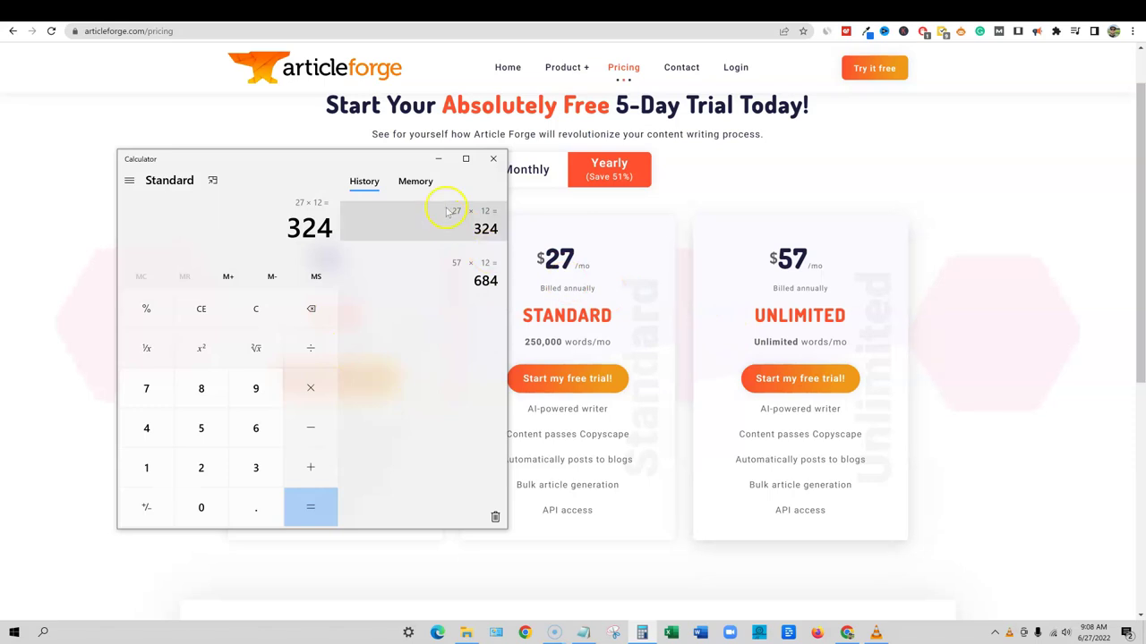
left_click(442, 160)
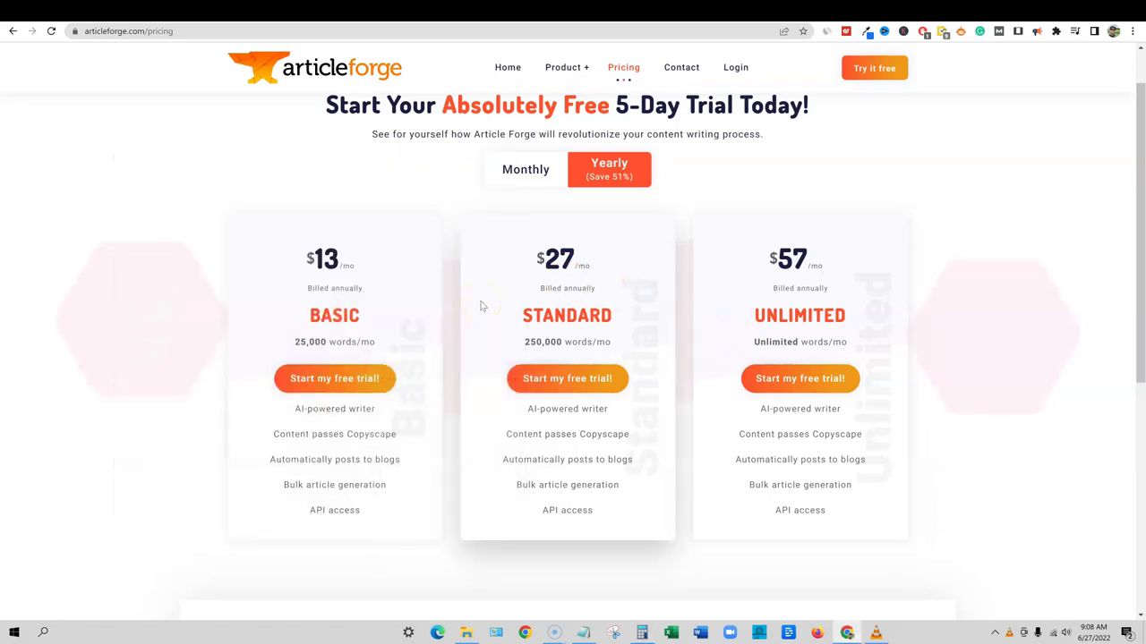
Step: Record "article forge" beside the pricing criterion in the Notepad comparison list and return to the browser
left_click(586, 633)
left_click(444, 402)
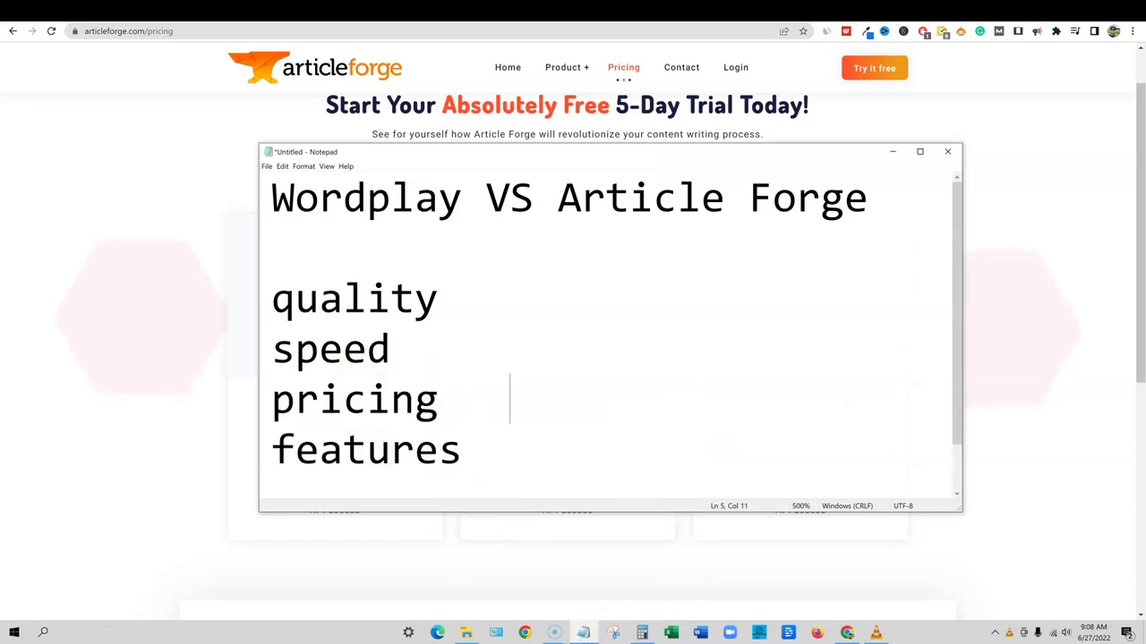
type("article forge")
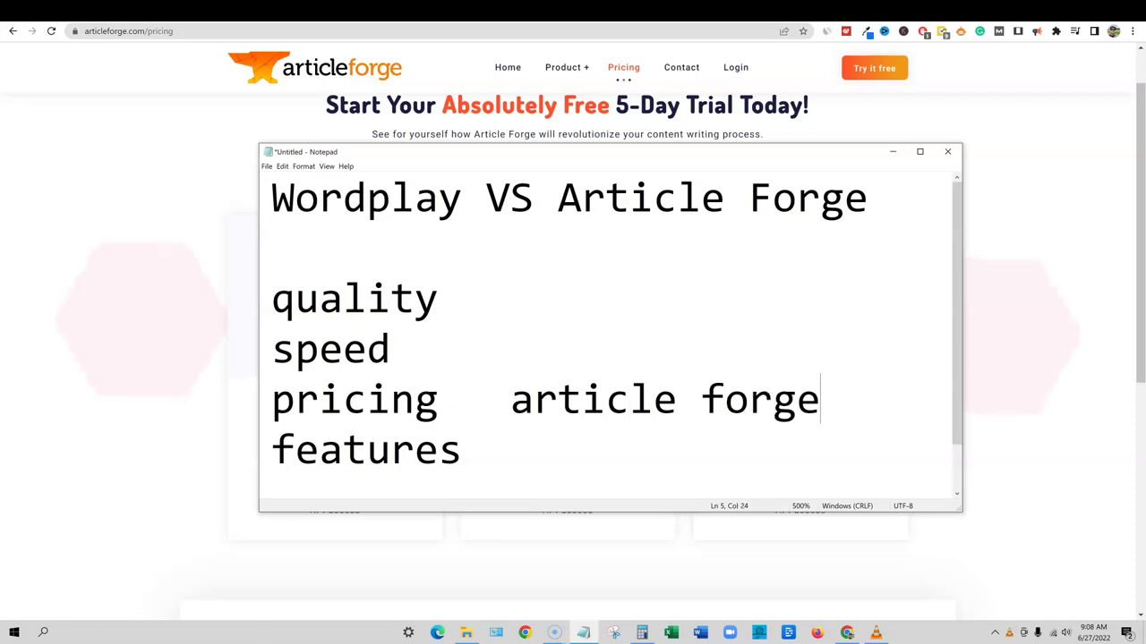
left_click(1035, 190)
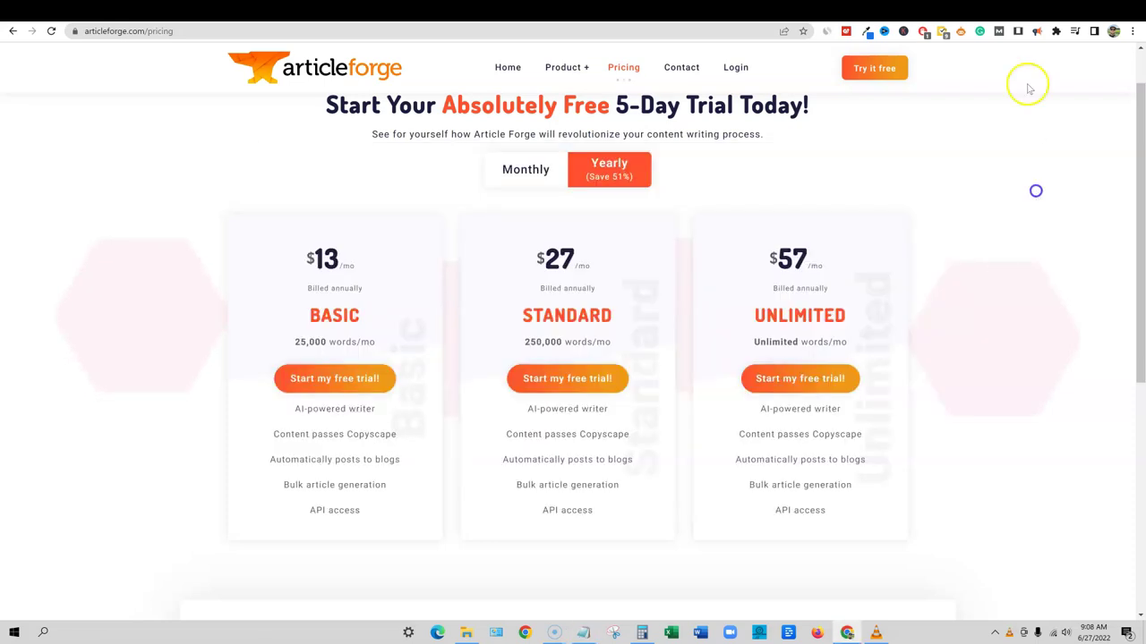
Step: Switch to the Wordplay app's Create Articles page and look over the new article form
left_click(814, 11)
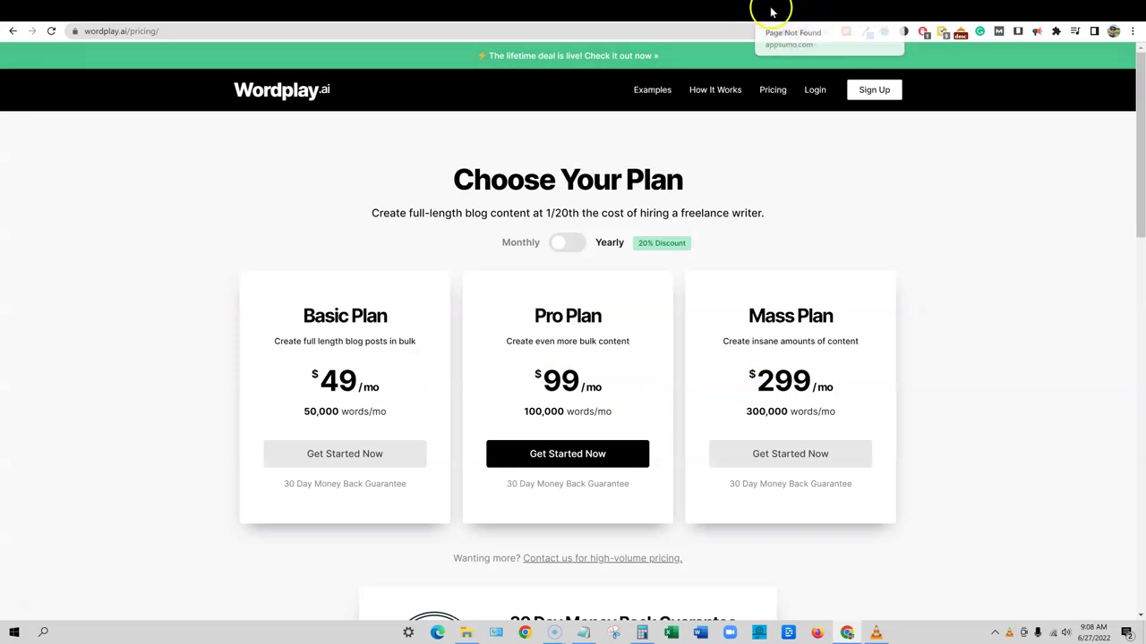
left_click(772, 11)
left_click(919, 59)
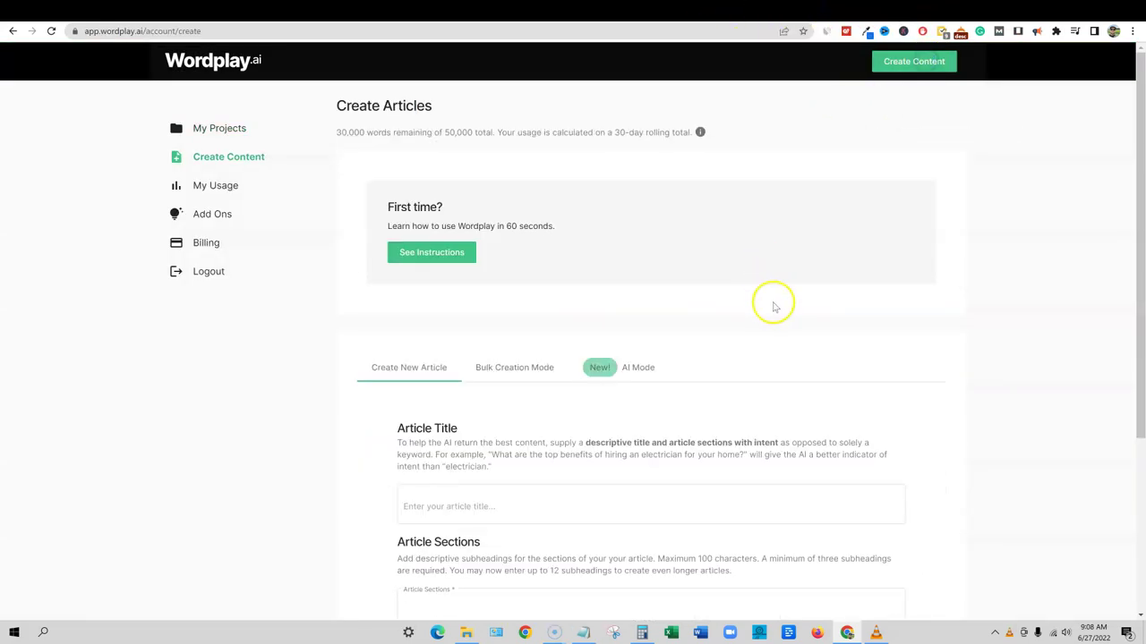
scroll(723, 403, "down", 3)
scroll(723, 402, "up", 3)
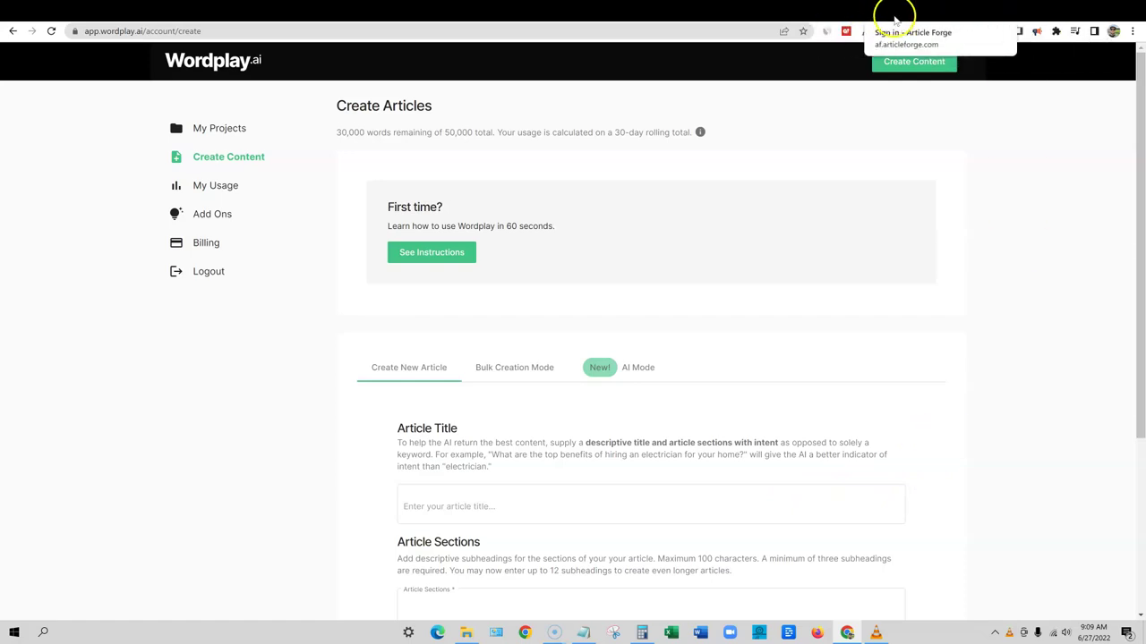
Step: Copy the keyword phrase "how to make money as a gamer" from the RankIQ content briefs list
left_click(905, 16)
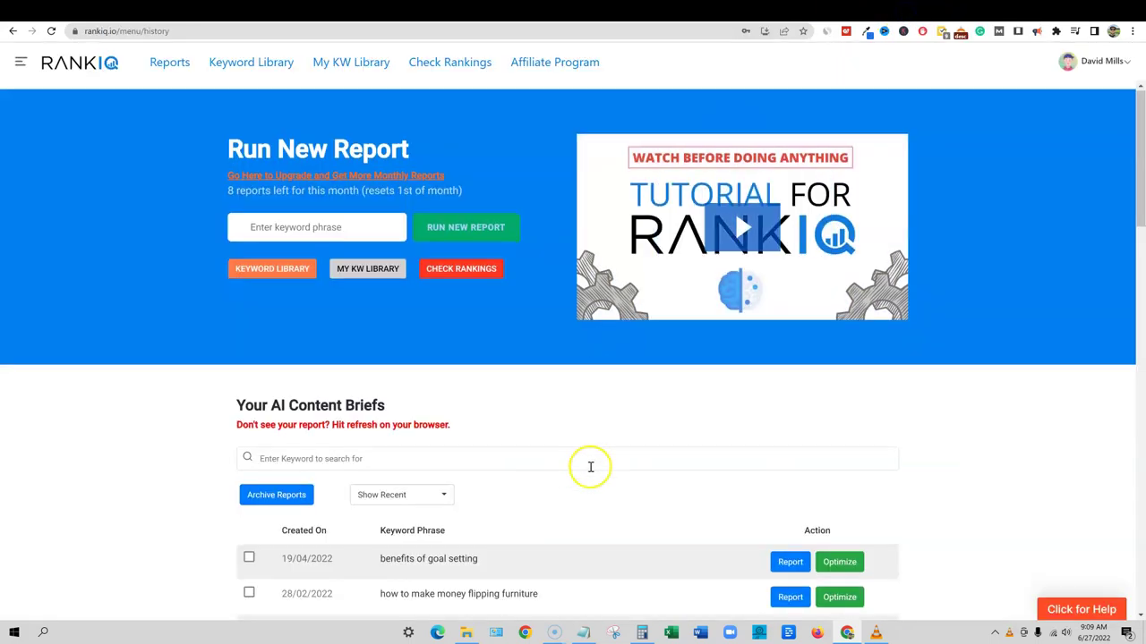
scroll(588, 468, "down", 2)
scroll(590, 473, "down", 5)
scroll(516, 378, "up", 2)
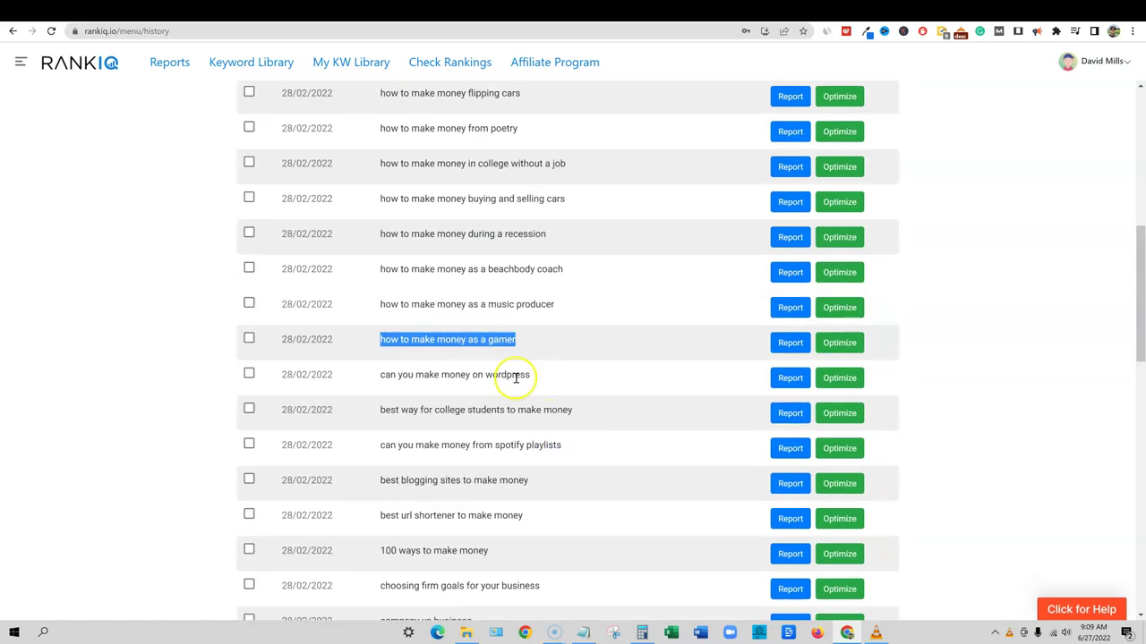
right_click(421, 339)
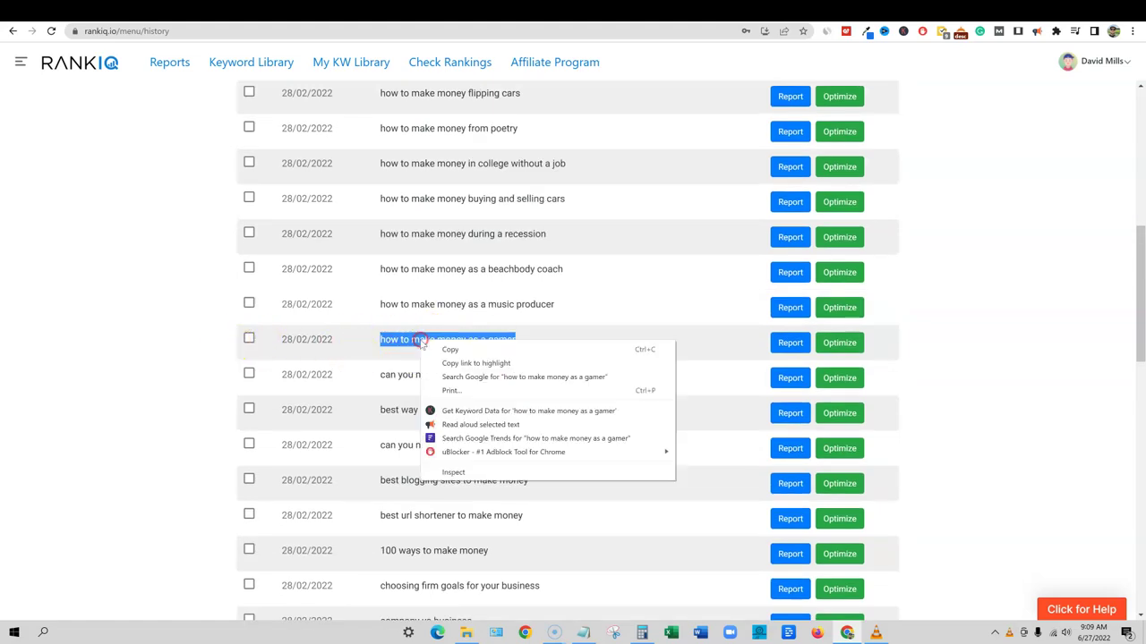
left_click(450, 350)
Step: Look through the open Article Forge, Wordplay pricing and AppSumo pages, ending on Wordplay's Create Articles page
left_click(846, 18)
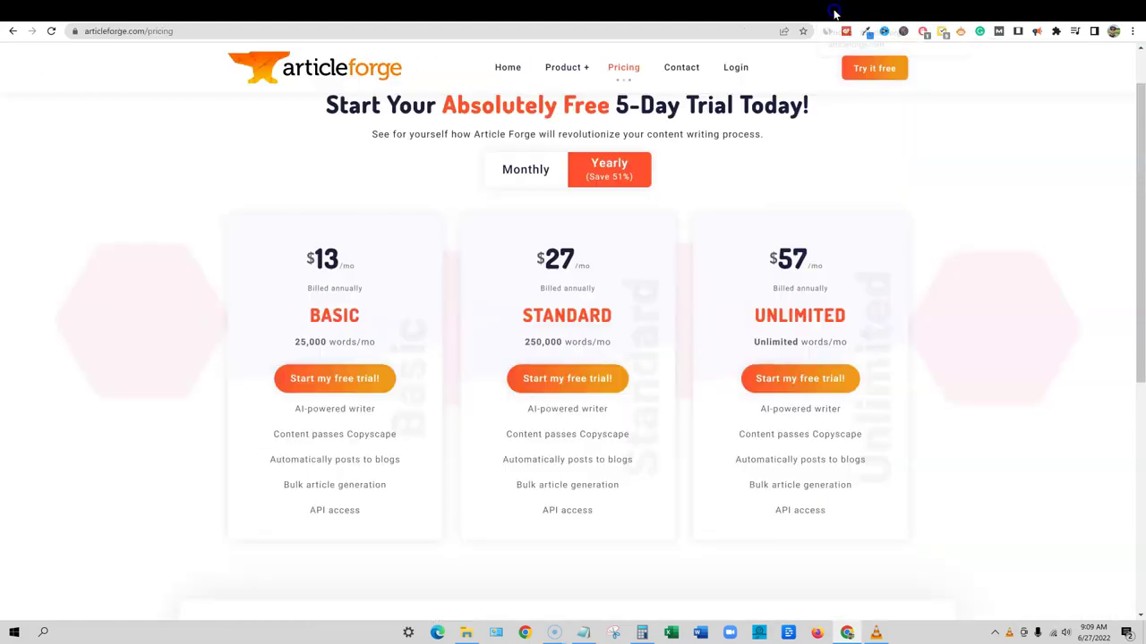
left_click(816, 15)
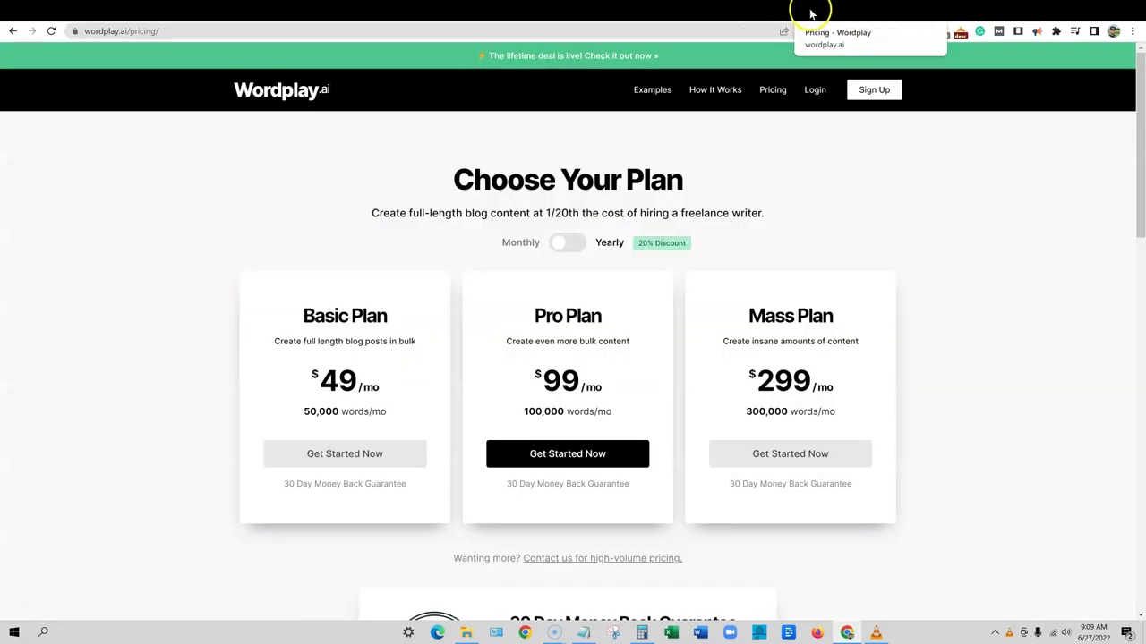
left_click(811, 13)
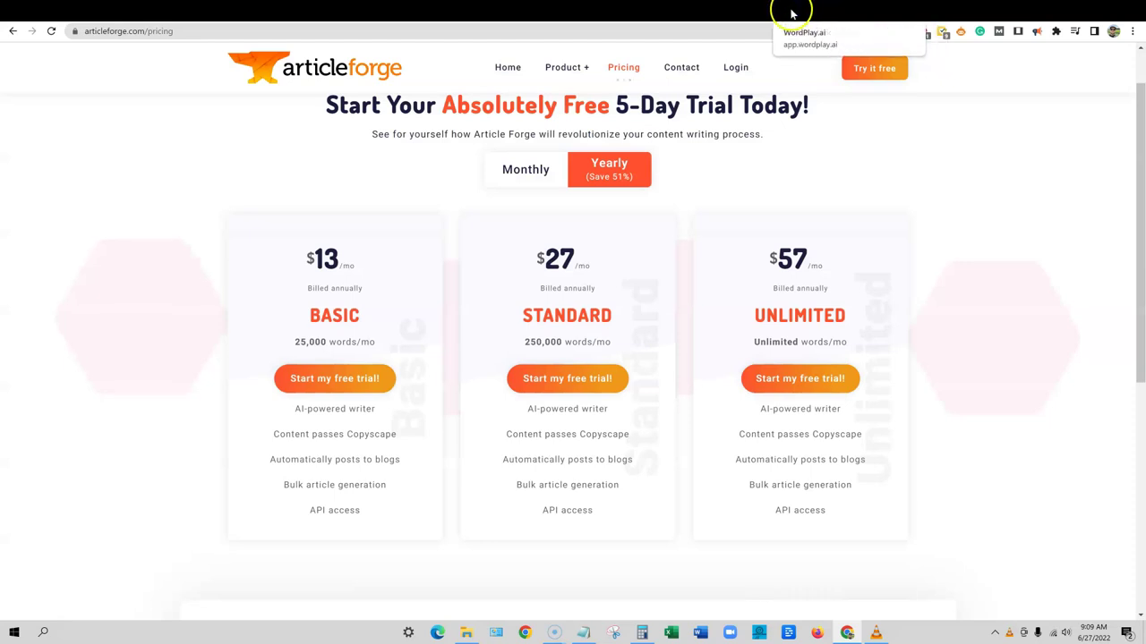
left_click(802, 14)
left_click(805, 14)
left_click(810, 14)
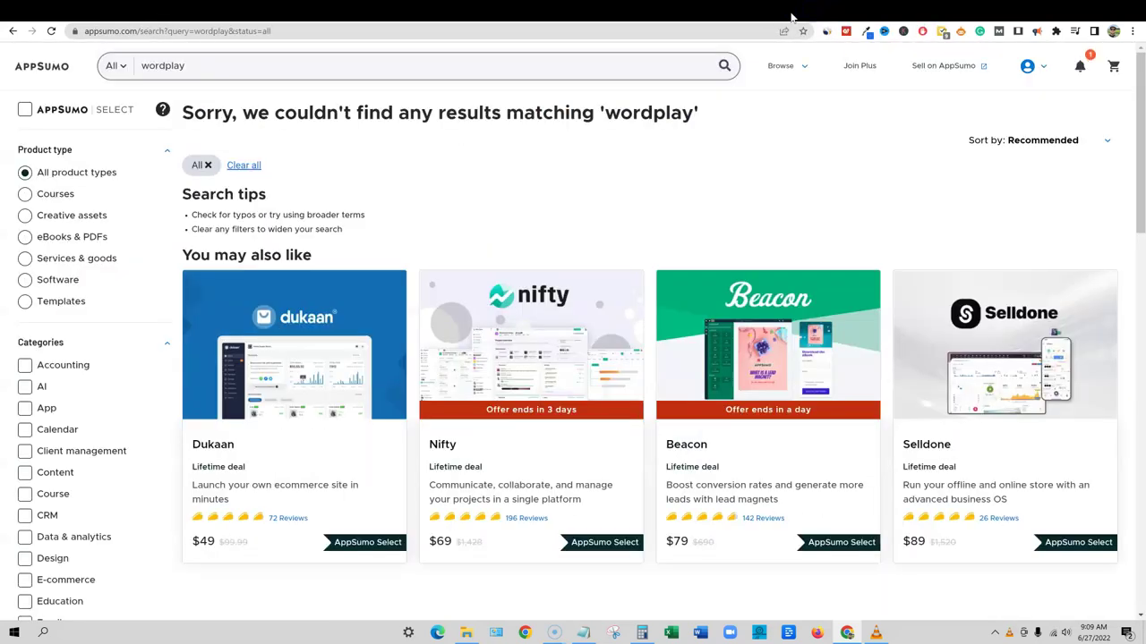
left_click(814, 13)
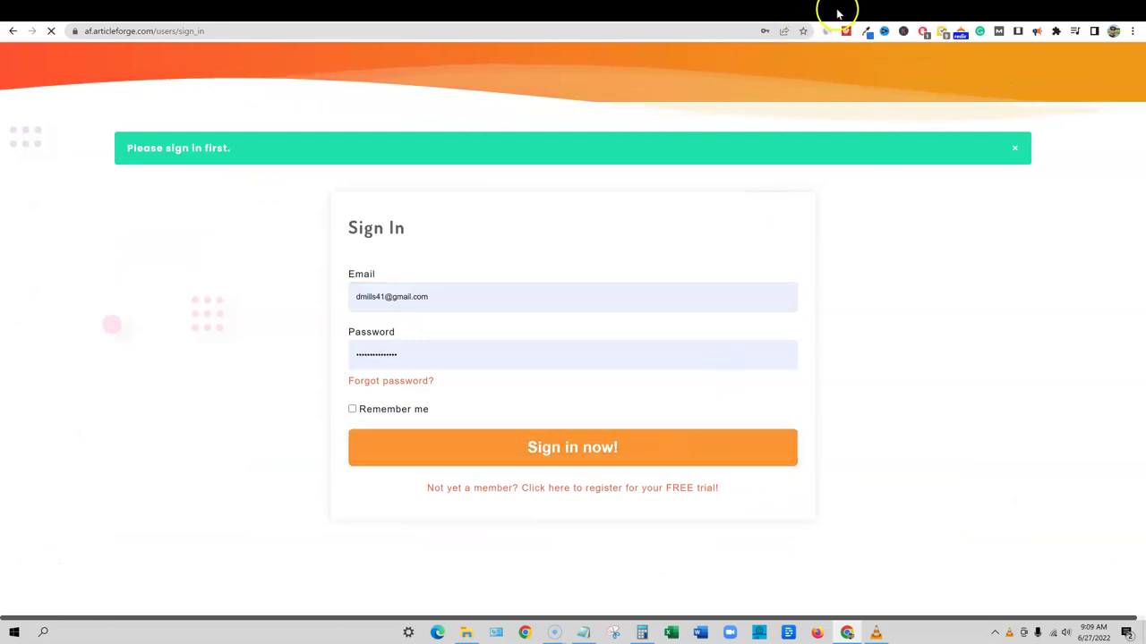
left_click(846, 11)
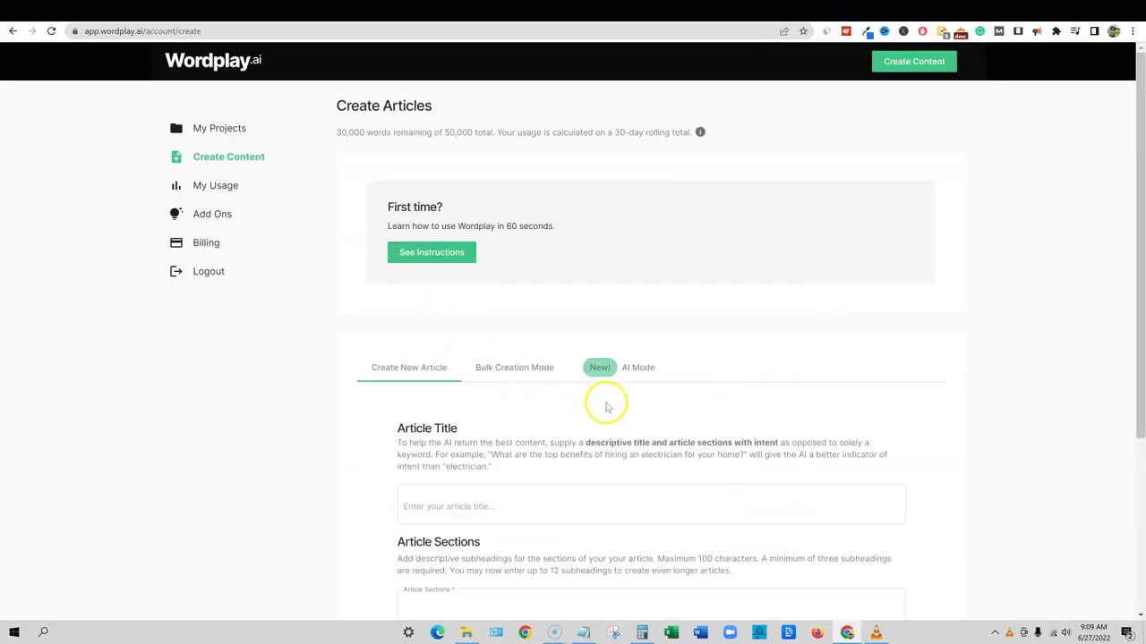
Step: Open Wordplay's AI Mode and examine its article titles, project name and project description fields
left_click(638, 372)
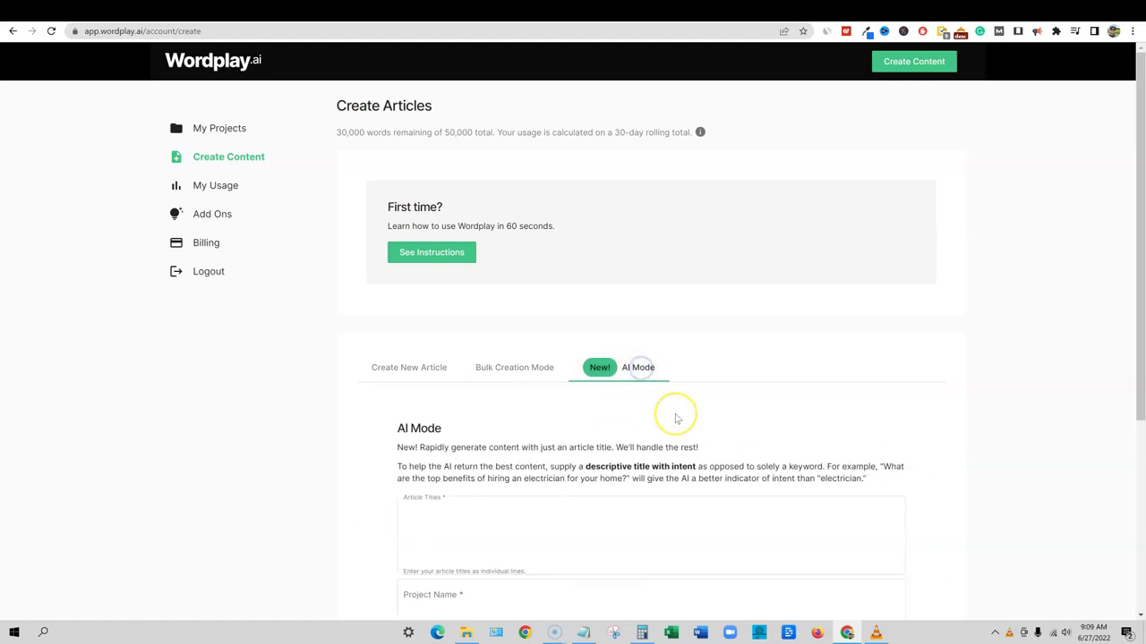
scroll(673, 415, "down", 3)
left_click(606, 397)
left_click(501, 224)
scroll(504, 228, "up", 1)
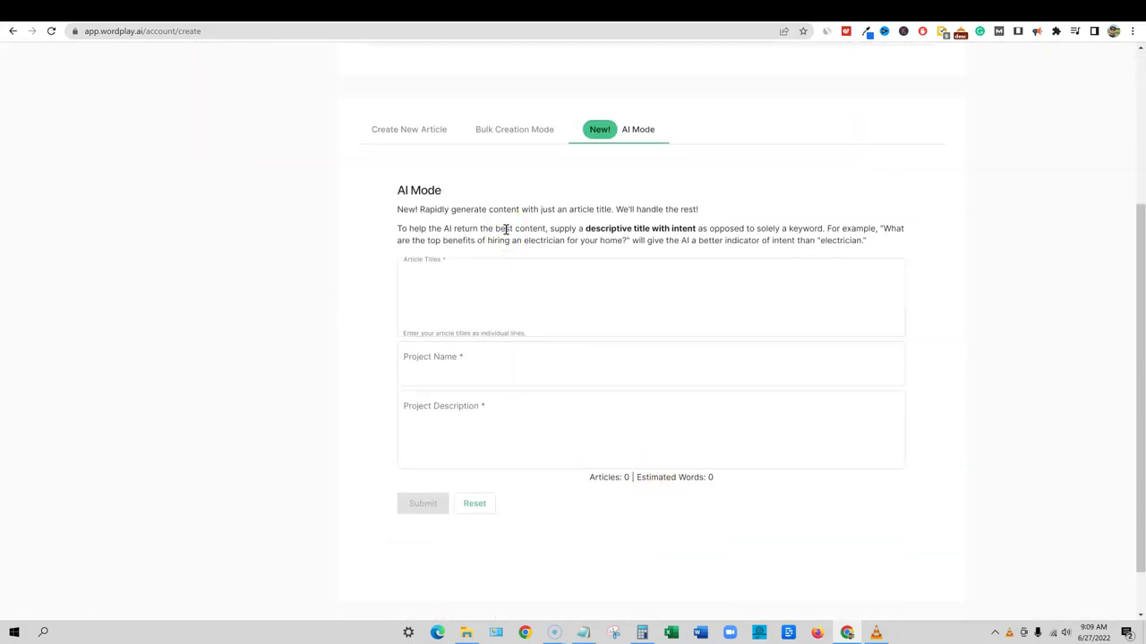
scroll(501, 246, "up", 1)
Step: Open the Create New Article form and enter "test" as an article section to check the estimated word count
left_click(415, 192)
scroll(522, 340, "down", 4)
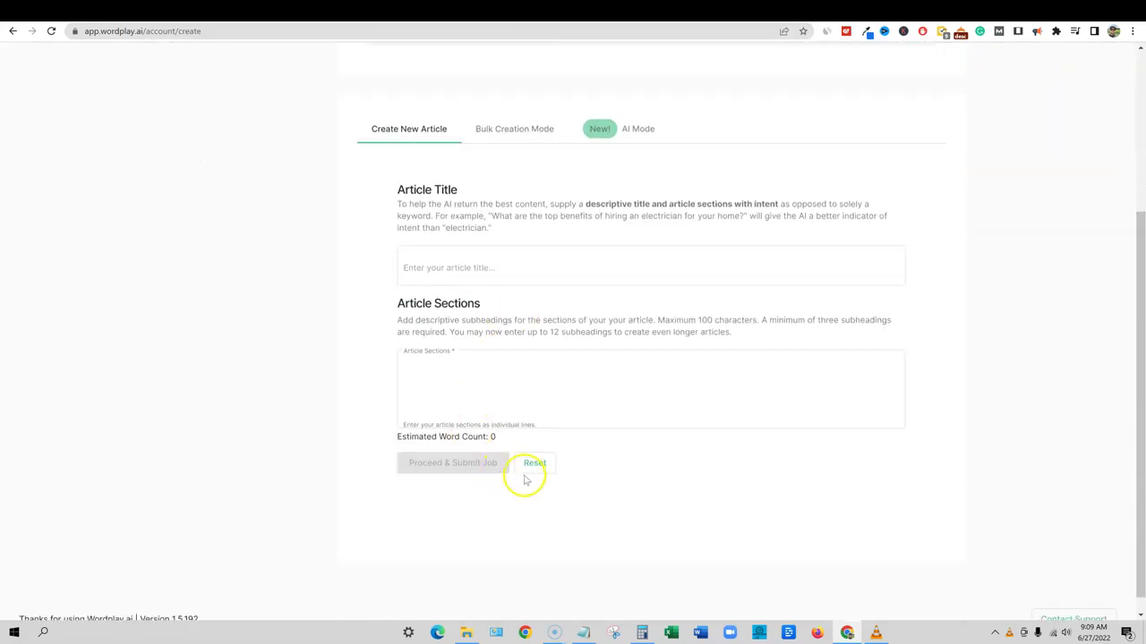
left_click(446, 264)
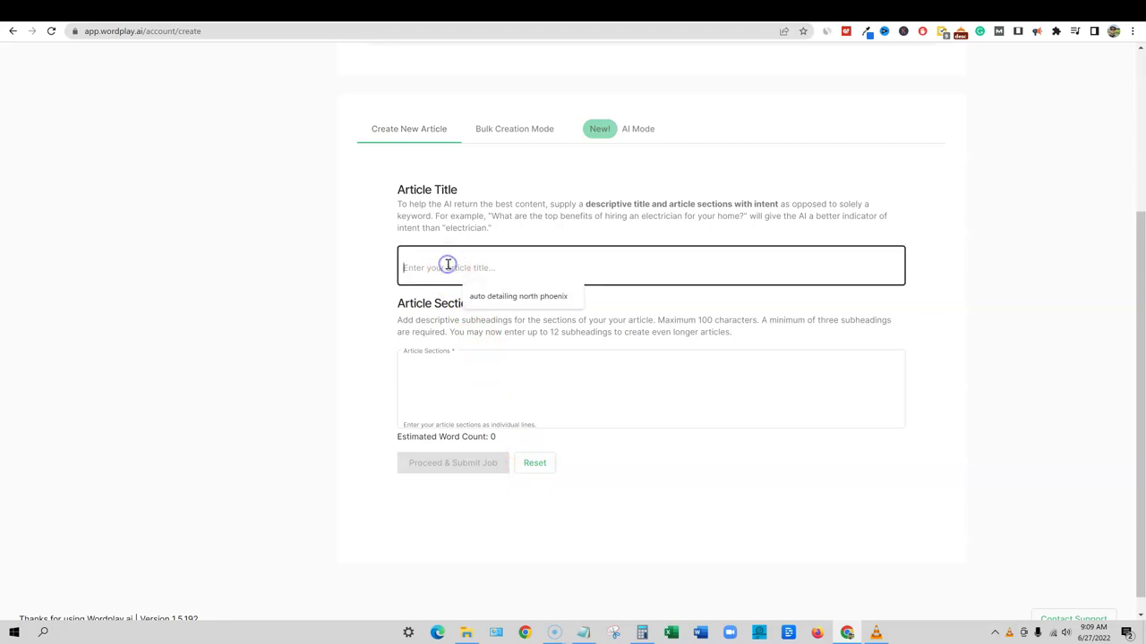
left_click(456, 373)
type("test")
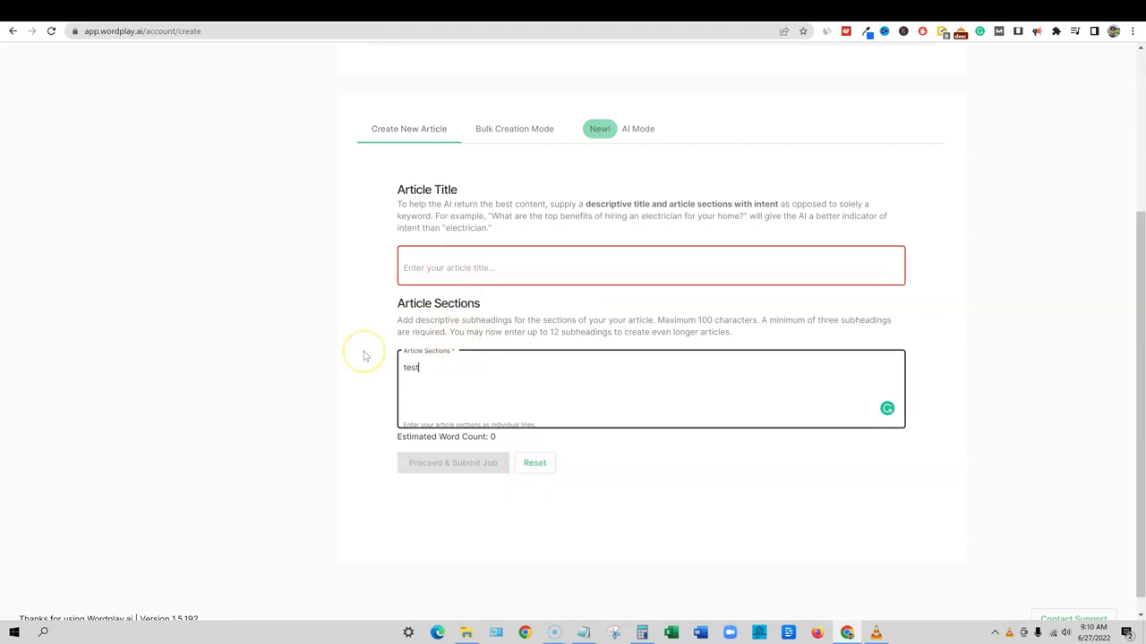
left_click(1030, 379)
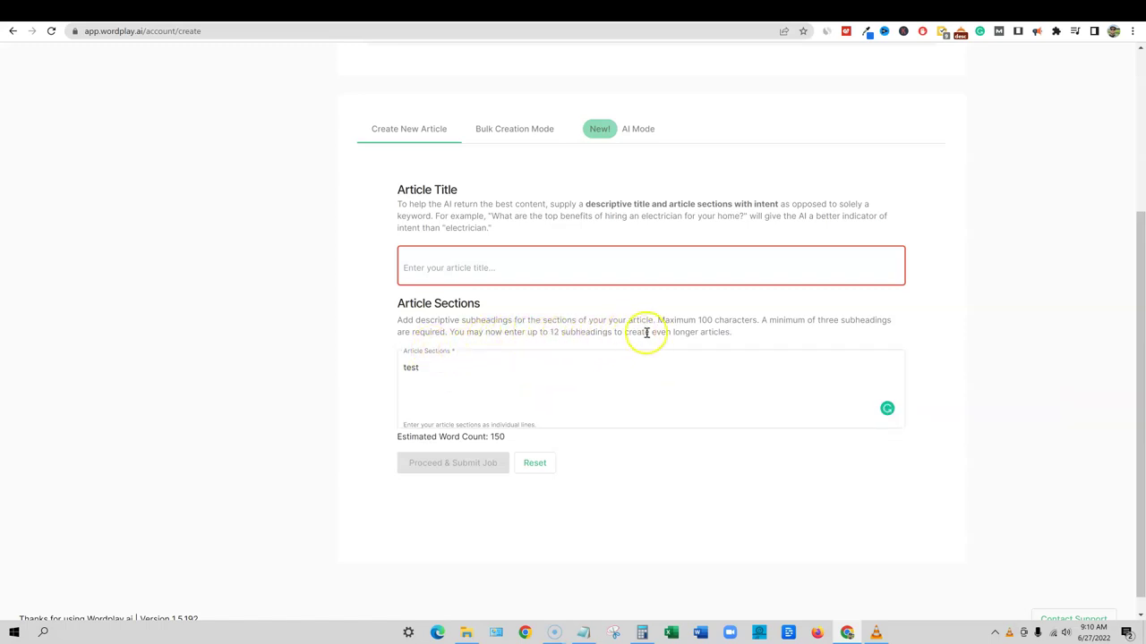
Step: Highlight the note about entering up to 12 subheadings and return to the Article Sections field
left_click_drag(732, 333, 424, 333)
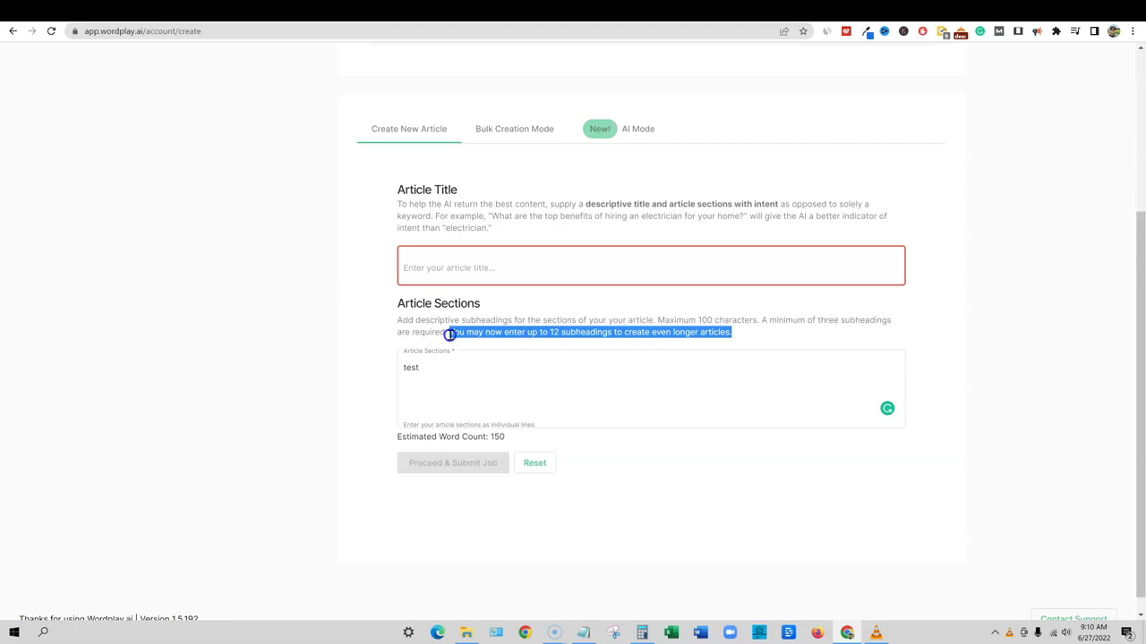
left_click_drag(450, 334, 540, 333)
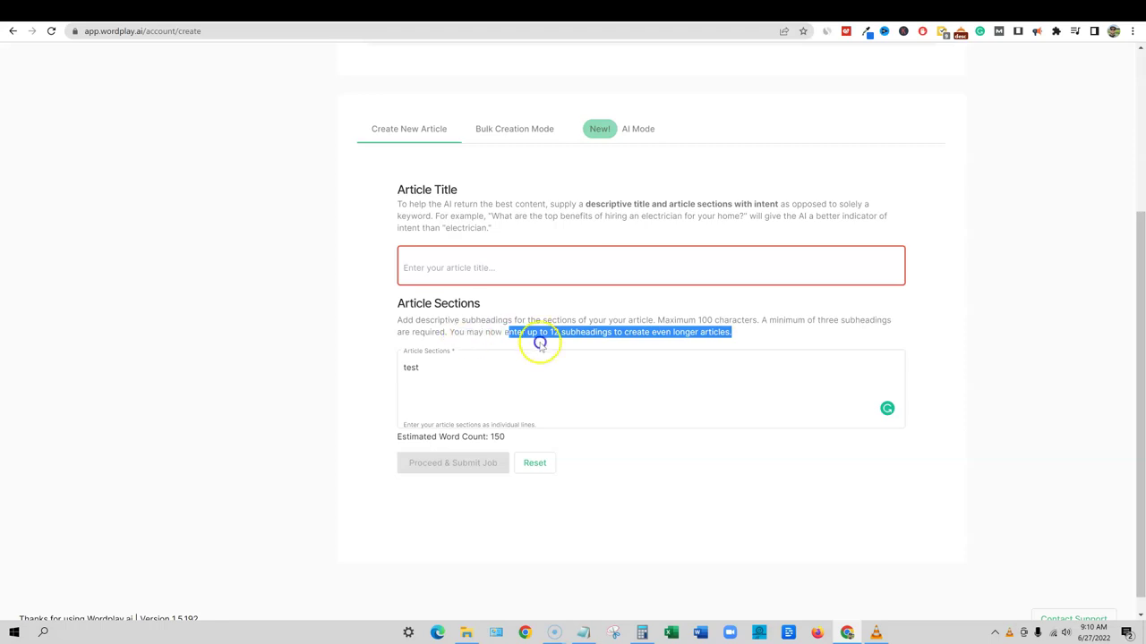
left_click(588, 445)
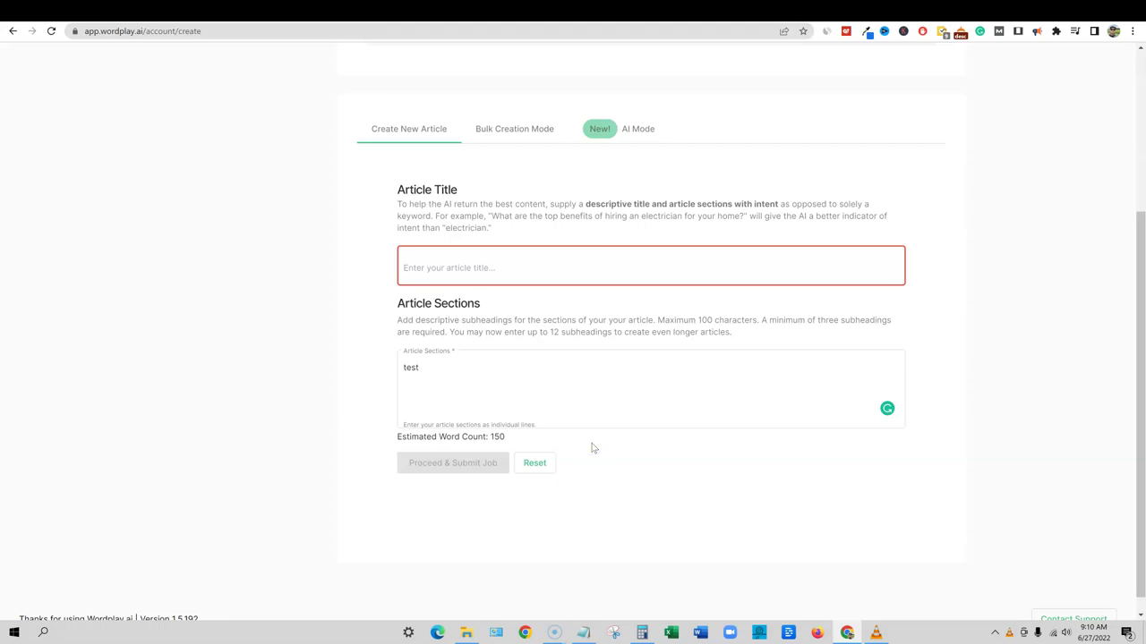
left_click(539, 376)
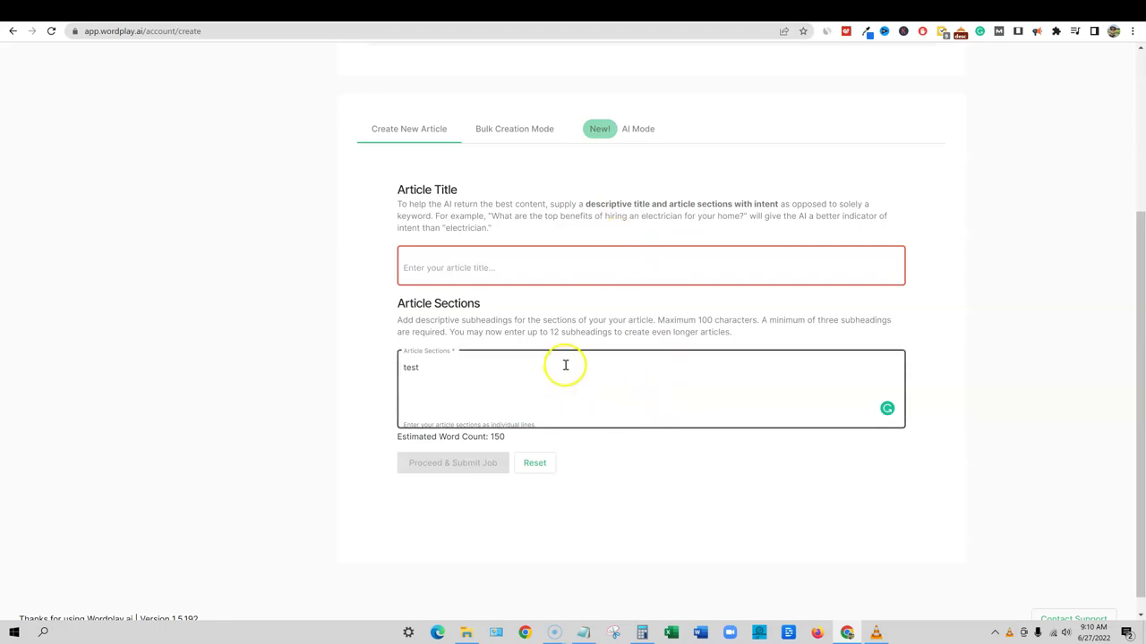
Step: Enter "how to make money as a gamer" as the article title and add three "h2" lines below "test" in the article sections
left_click(446, 266)
key("ctrl+v")
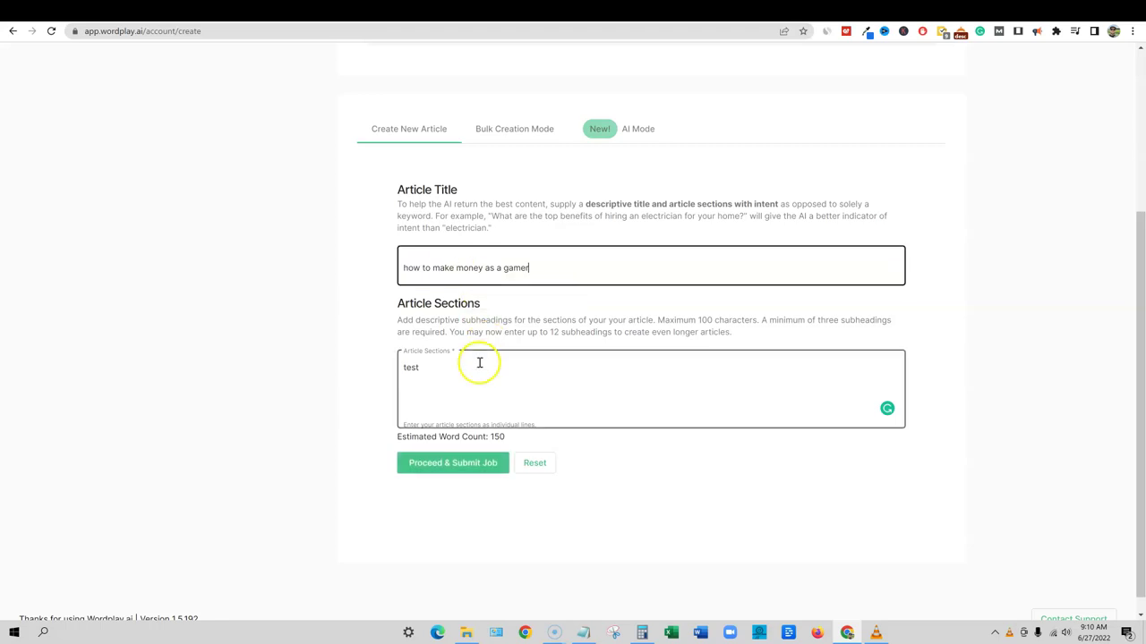
left_click_drag(484, 373, 355, 375)
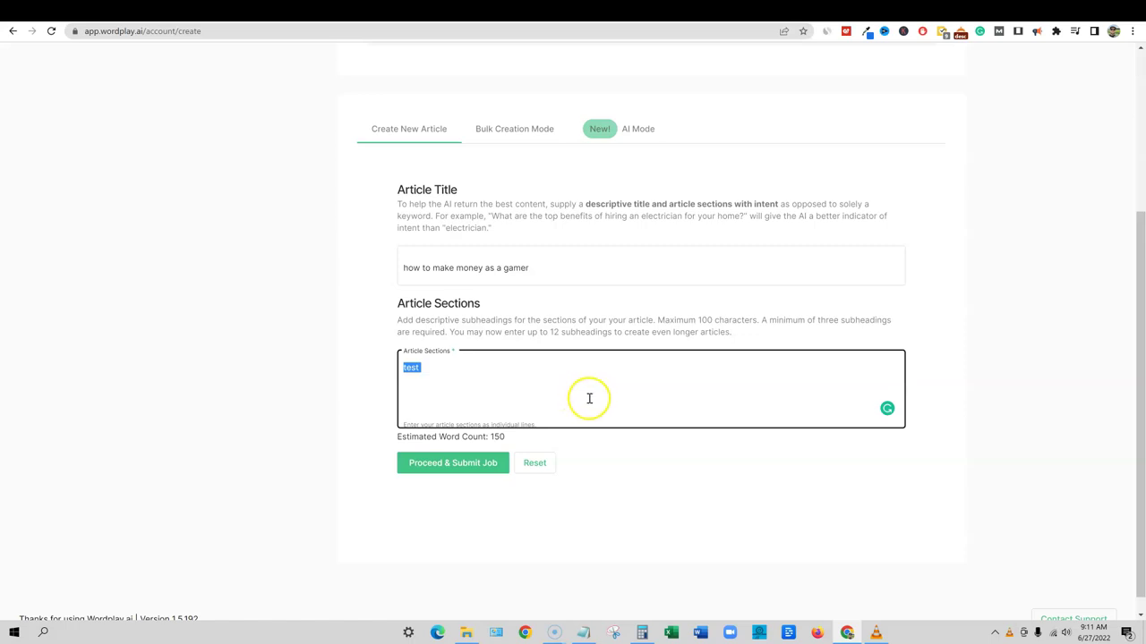
left_click_drag(531, 332, 726, 335)
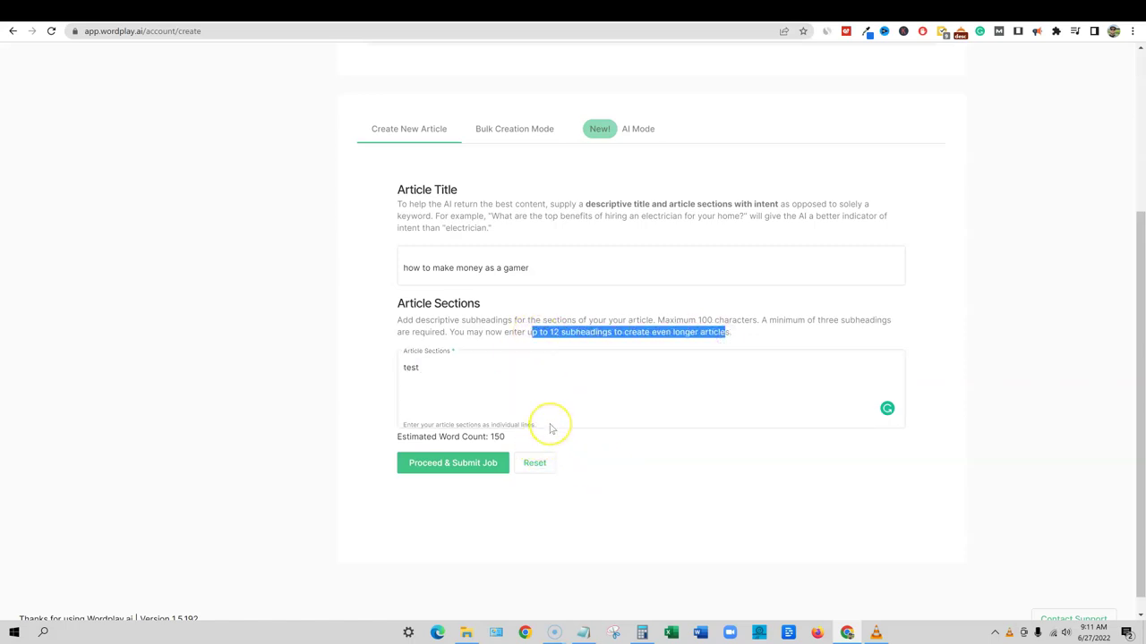
left_click(596, 325)
left_click_drag(537, 331, 583, 327)
left_click(469, 388)
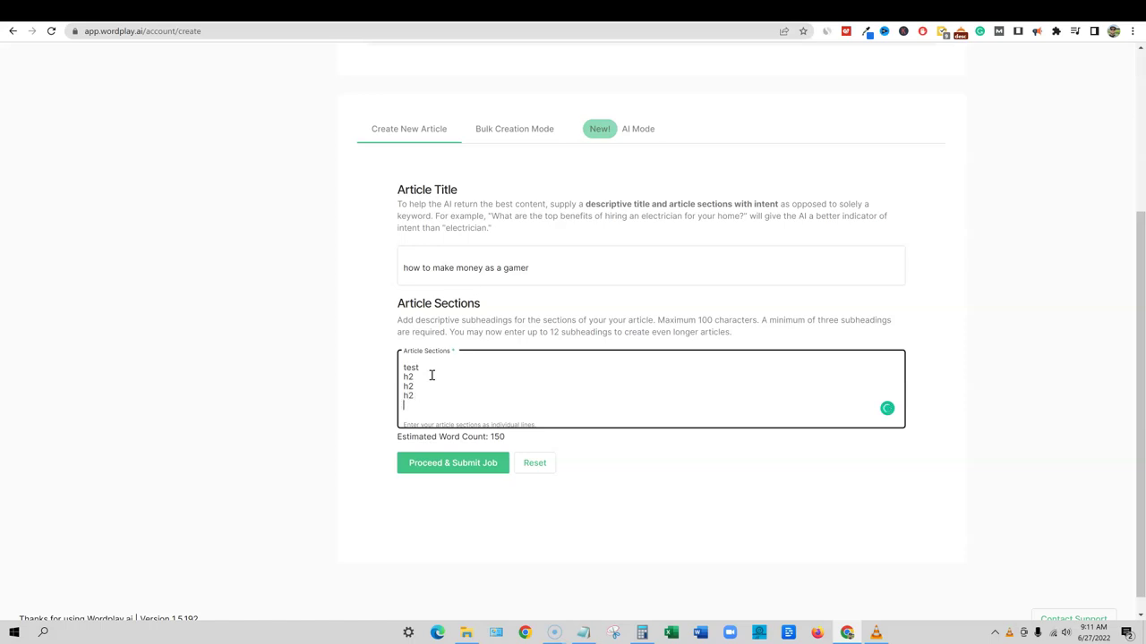
Step: Fill in AI Mode's article title, project name and project description with "how to make money as a gamer"
left_click(639, 128)
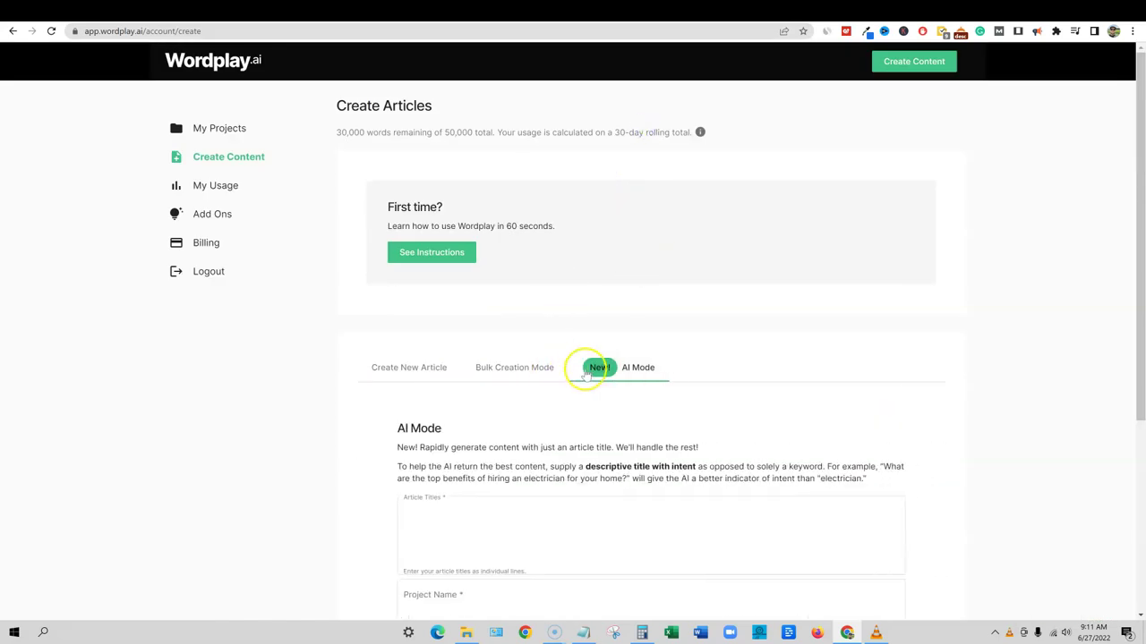
scroll(632, 374, "down", 2)
left_click(436, 347)
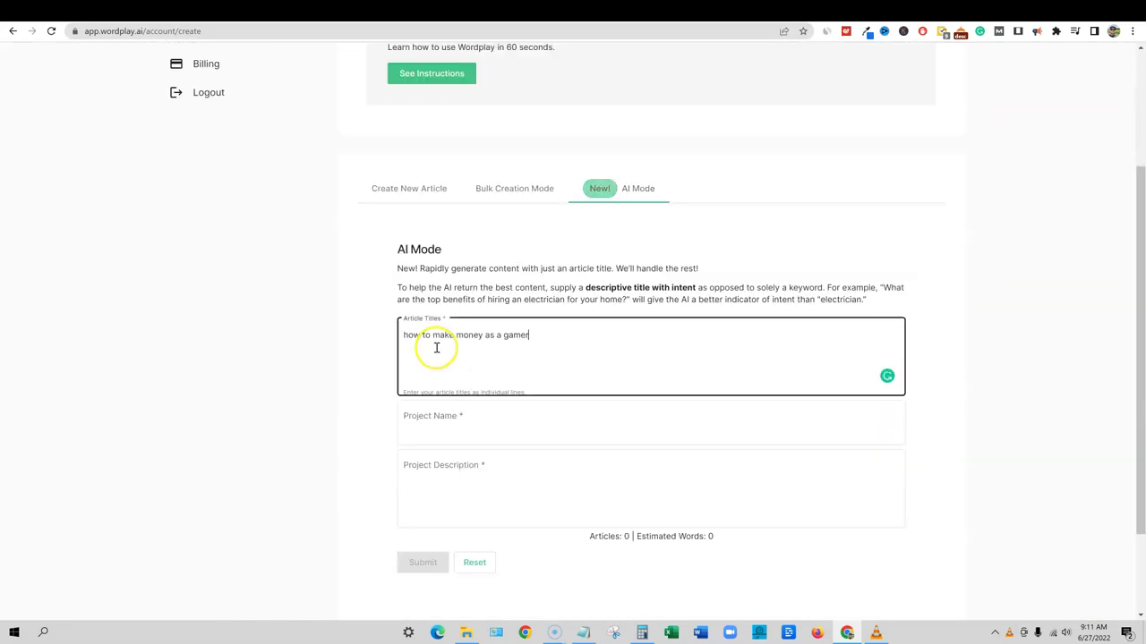
left_click(440, 410)
type("how to make money as a gamer")
scroll(450, 435, "down", 2)
left_click(451, 386)
type("how to make money as a gamer")
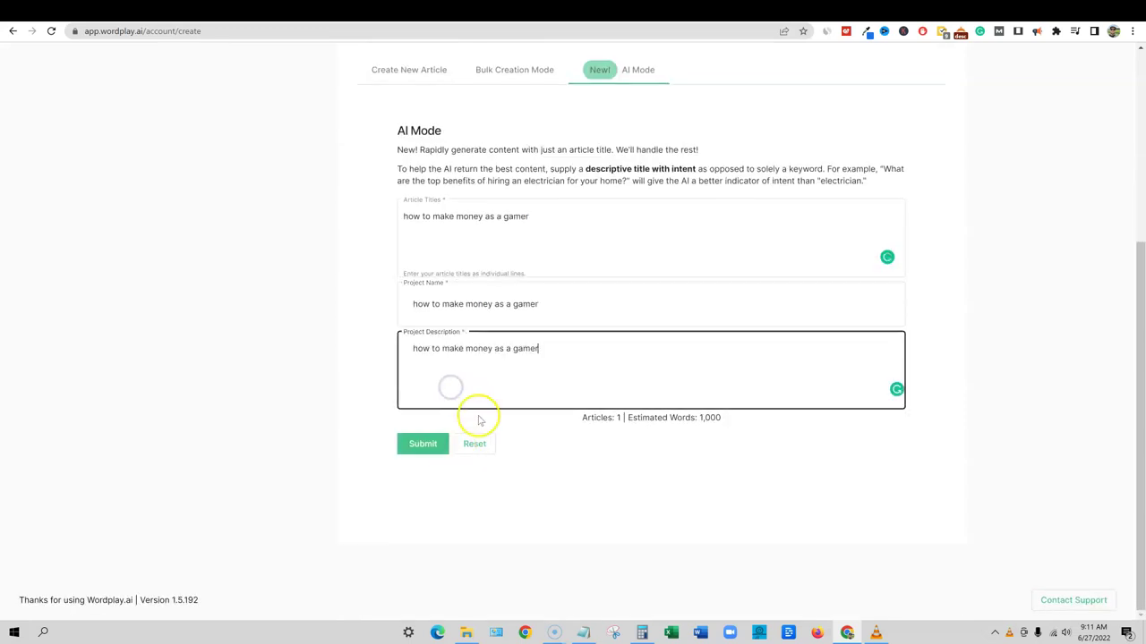
Step: Check the AI Mode submission confirmation, cancel it, and highlight the article count and estimated words below the form
left_click(426, 445)
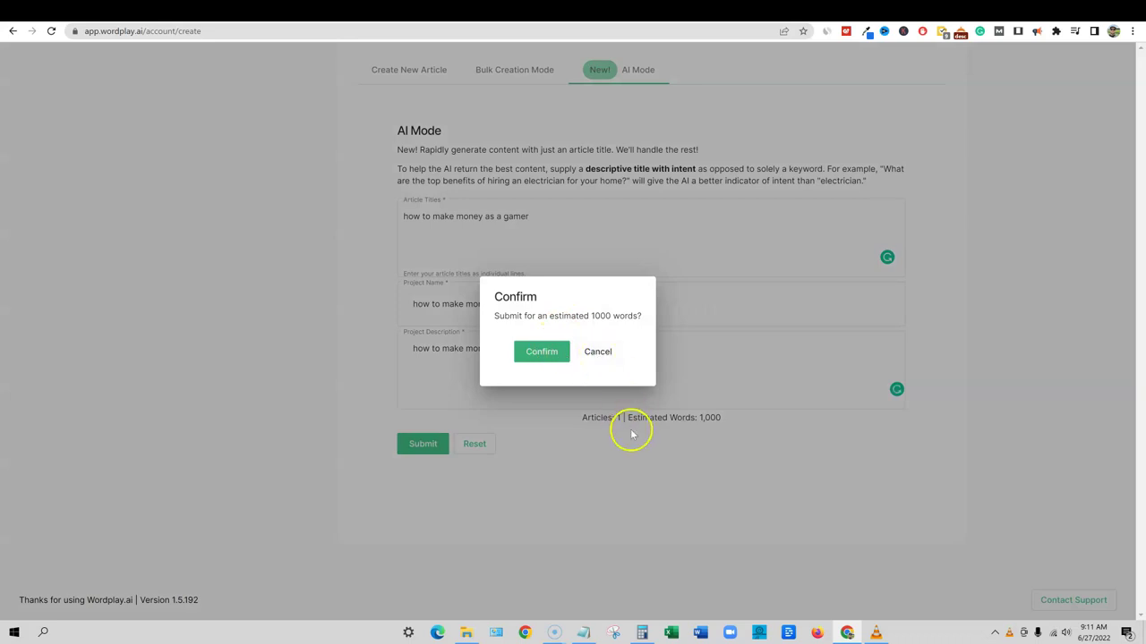
left_click(602, 352)
scroll(675, 331, "up", 1)
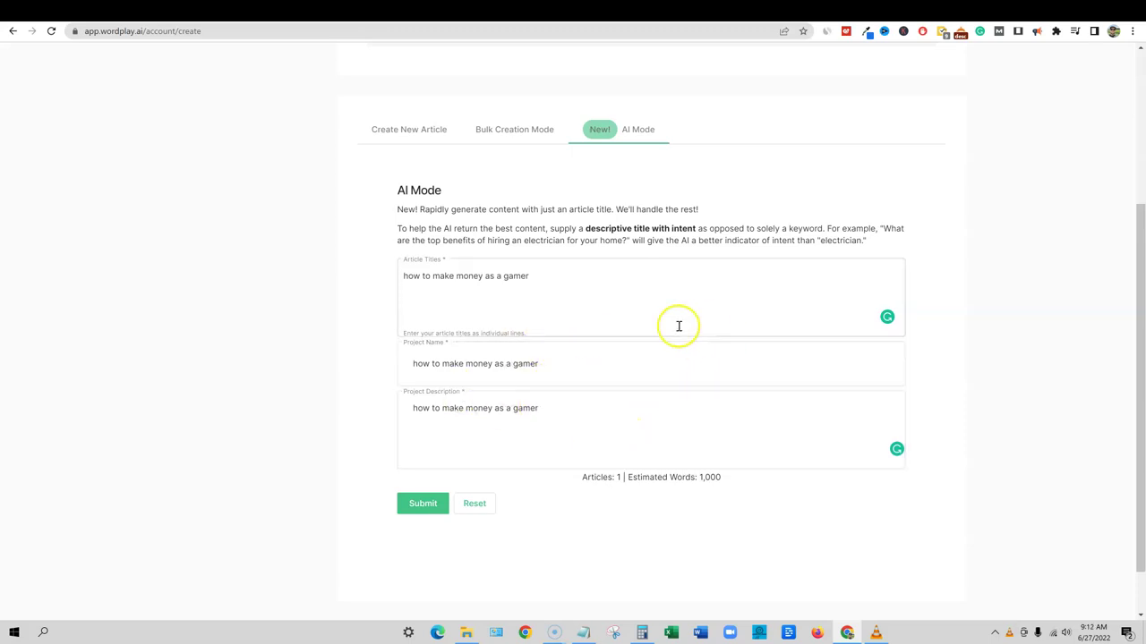
scroll(604, 347, "down", 1)
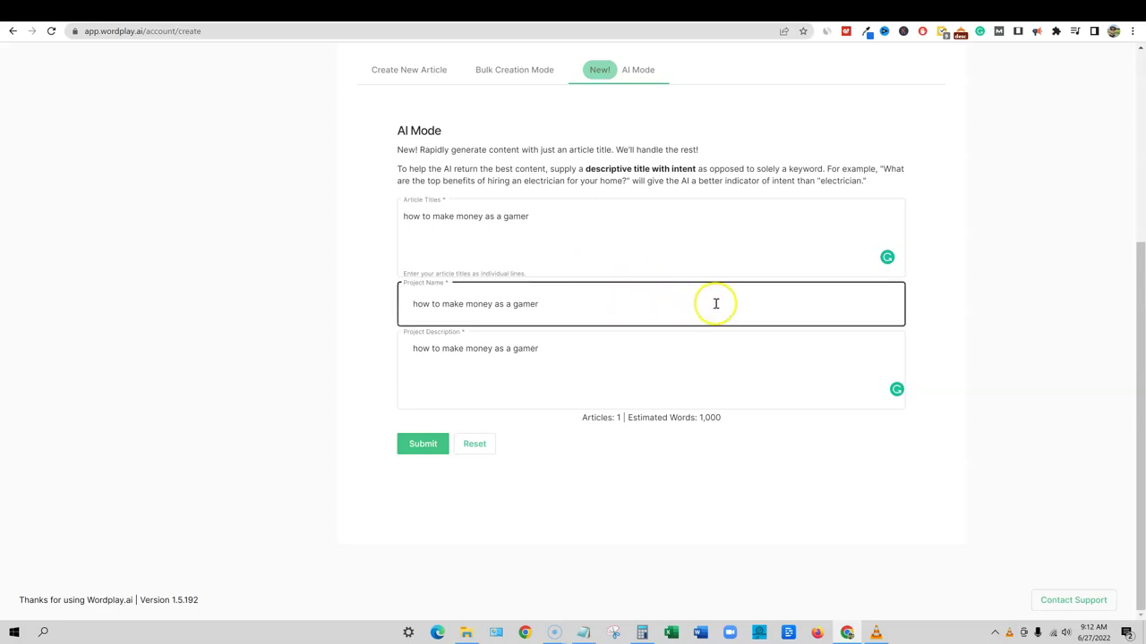
left_click_drag(732, 422, 573, 423)
left_click(601, 427)
left_click(719, 420)
left_click_drag(719, 420, 629, 413)
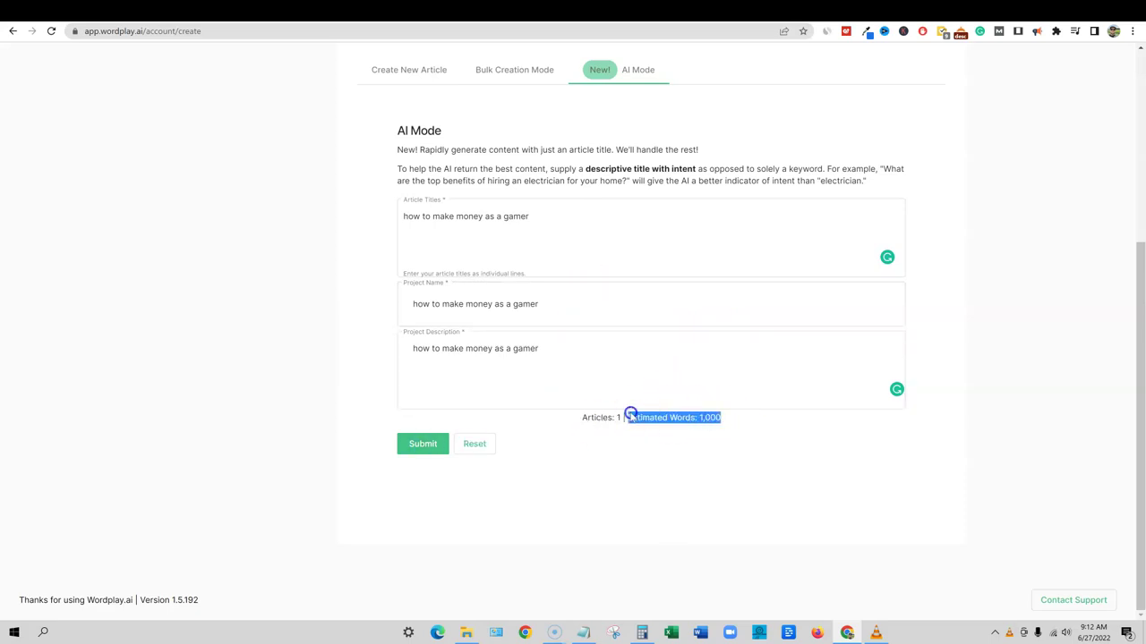
left_click(744, 418)
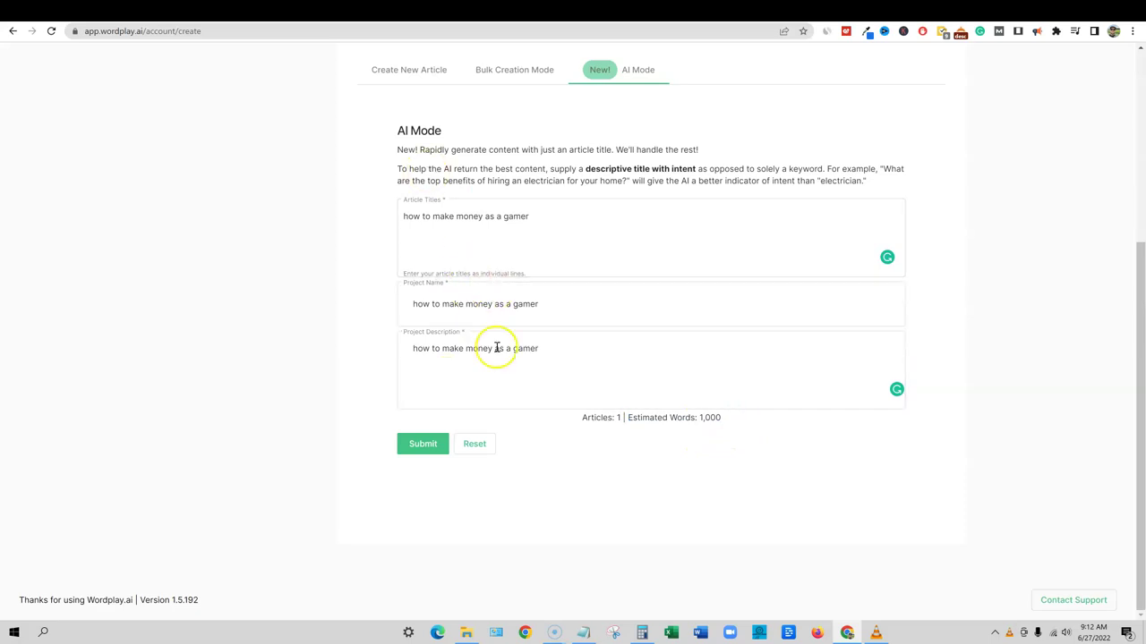
Step: Submit the AI Mode article, confirm the submission, and check its progress in My Projects
left_click(428, 448)
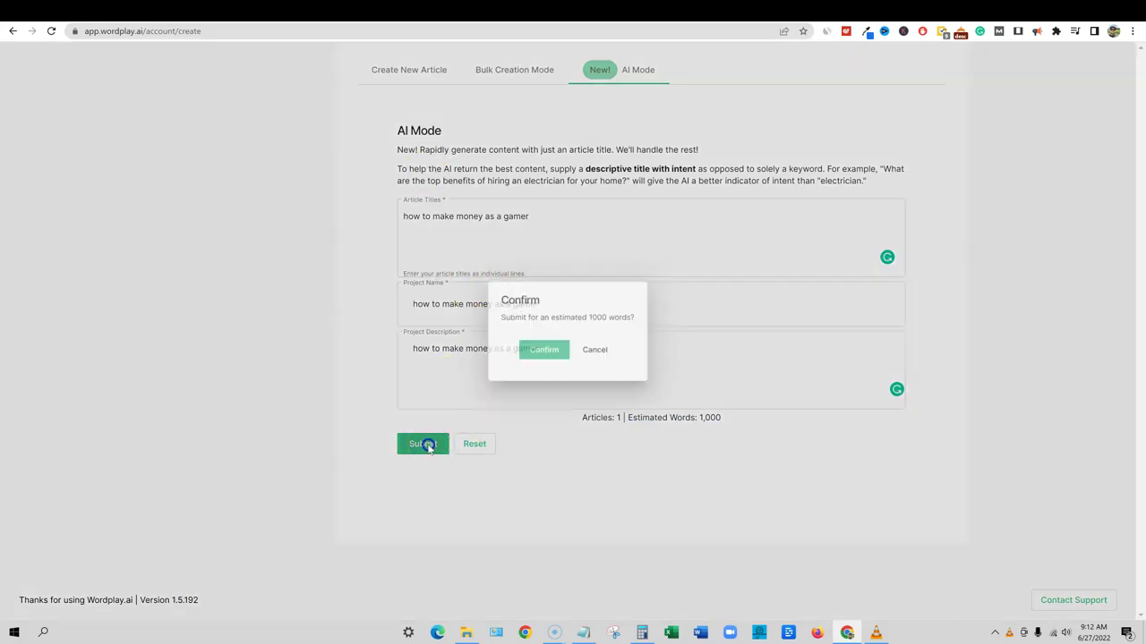
left_click(542, 348)
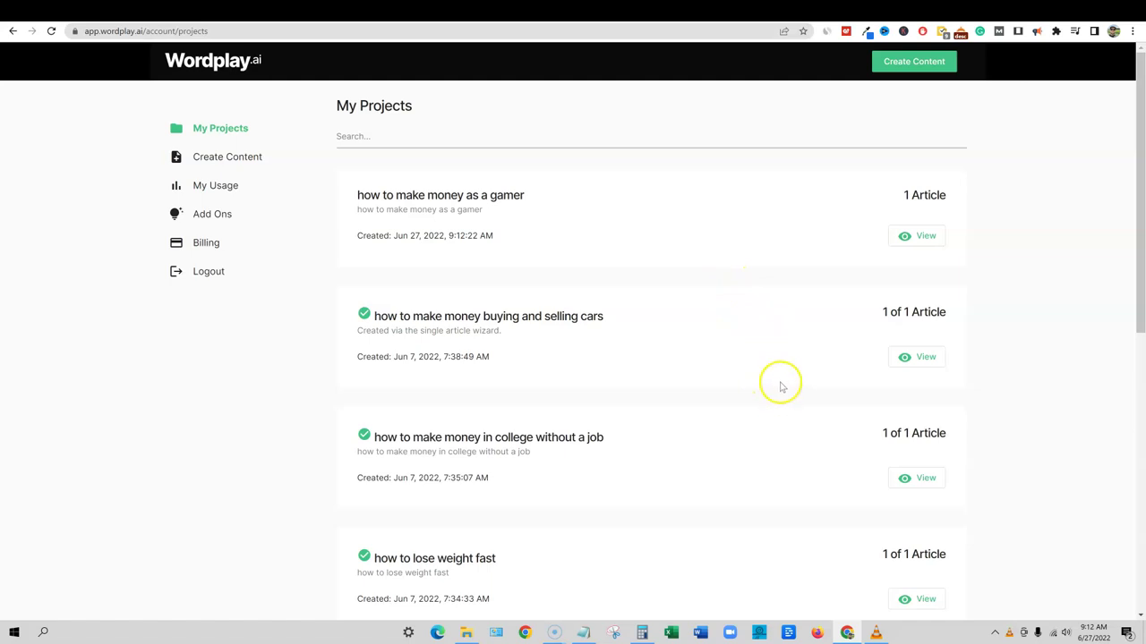
left_click(868, 14)
left_click(848, 11)
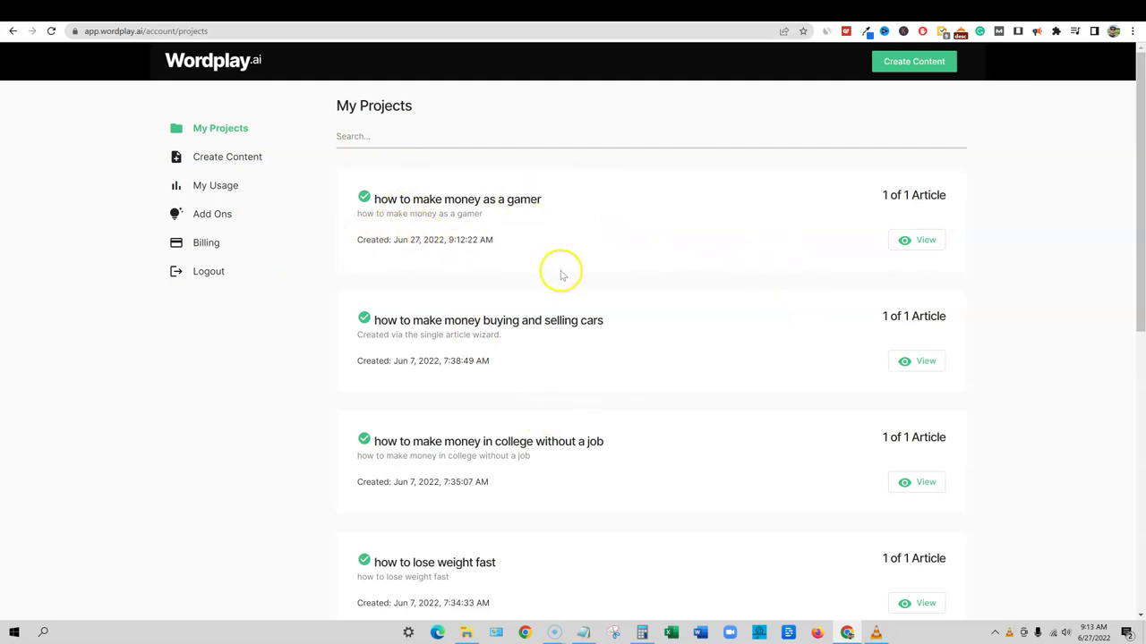
left_click(867, 11)
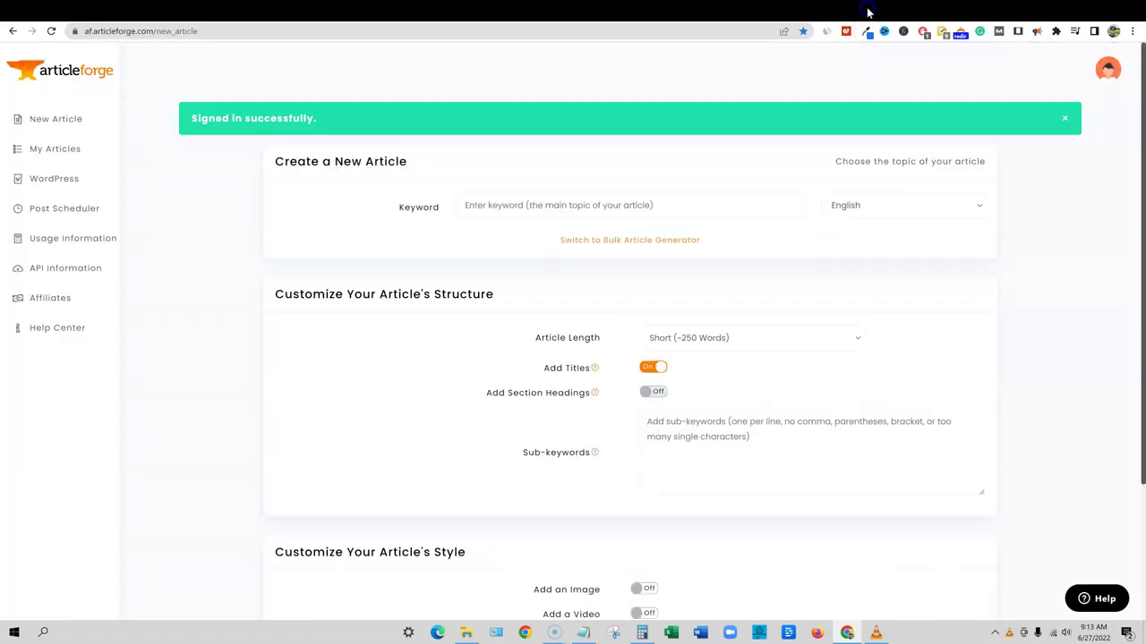
left_click(851, 9)
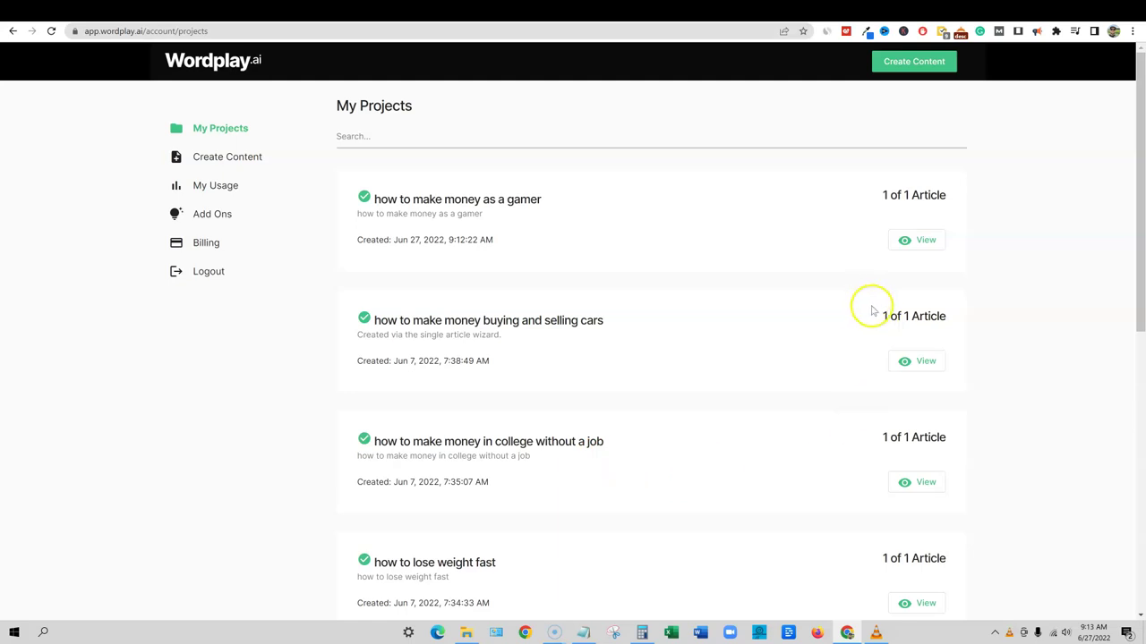
Step: Switch to Article Forge, set the article length to Very Long (~1,500 Words) and enter the keyword "how to make money as a gamer"
left_click(874, 13)
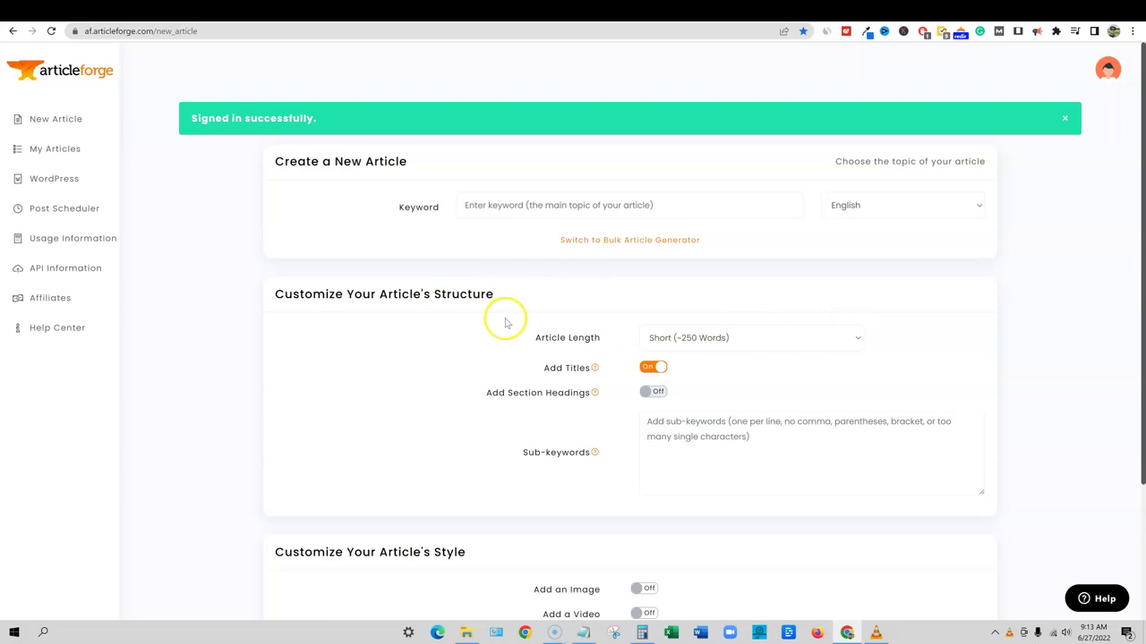
left_click(834, 338)
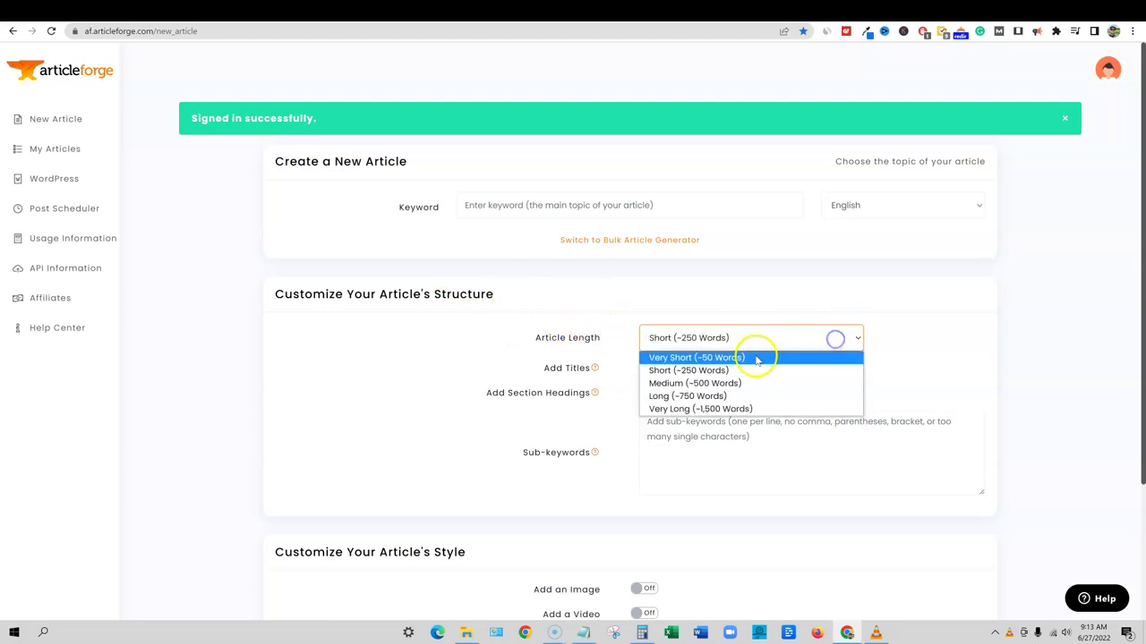
left_click(731, 410)
left_click(497, 204)
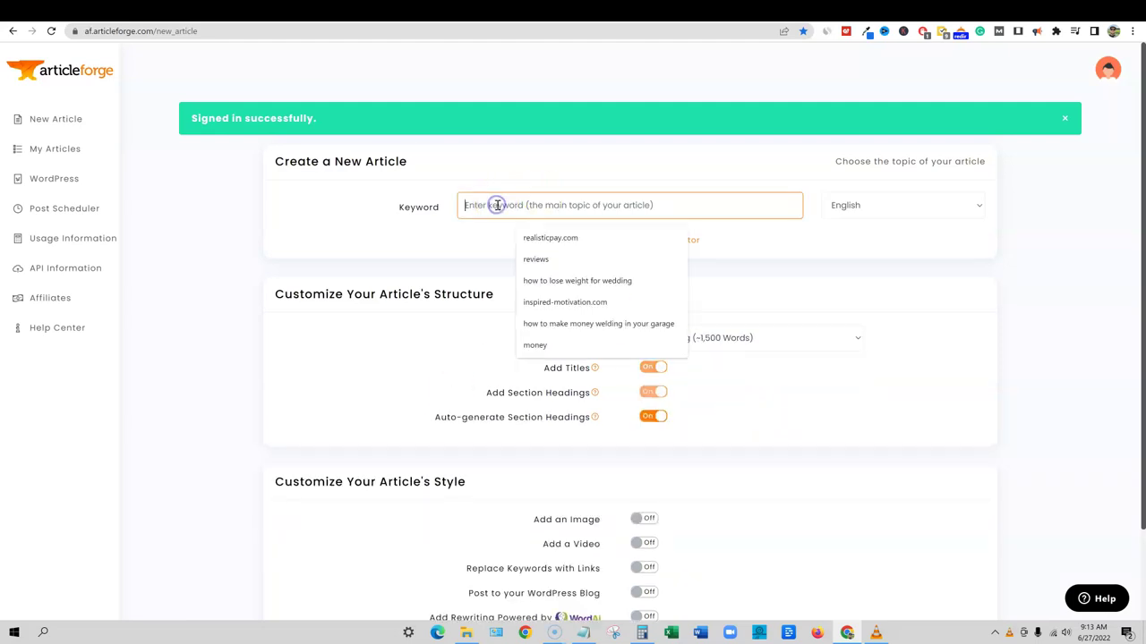
type("how to make money as a gamer")
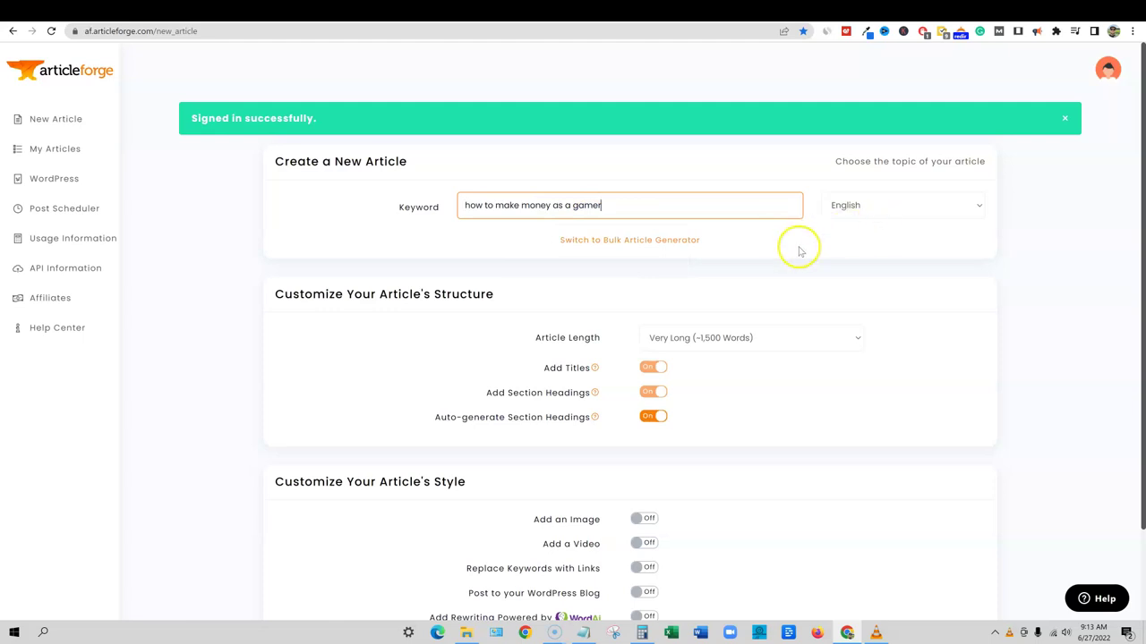
left_click(665, 368)
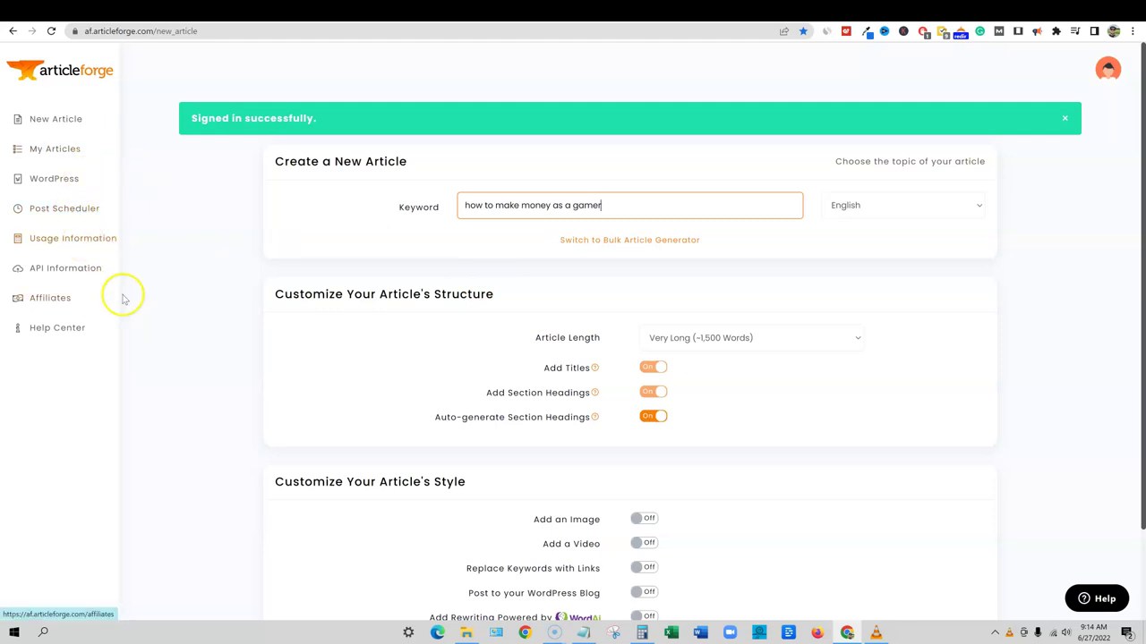
Step: Review the article structure and style options in Article Forge and start creating the new article
scroll(716, 399, "down", 2)
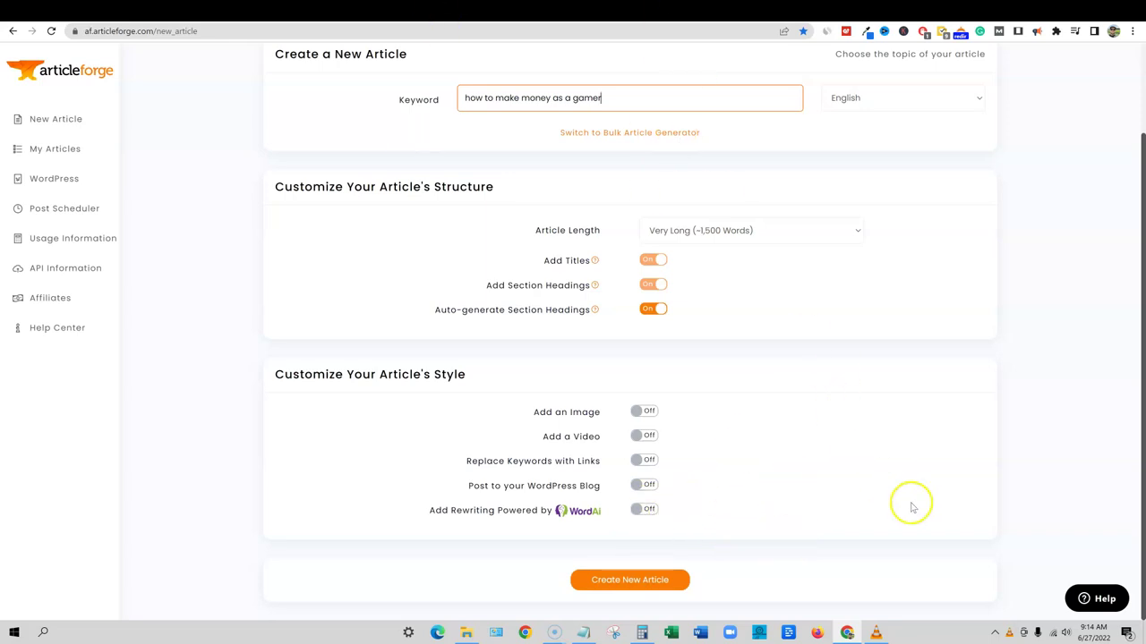
scroll(846, 493, "up", 2)
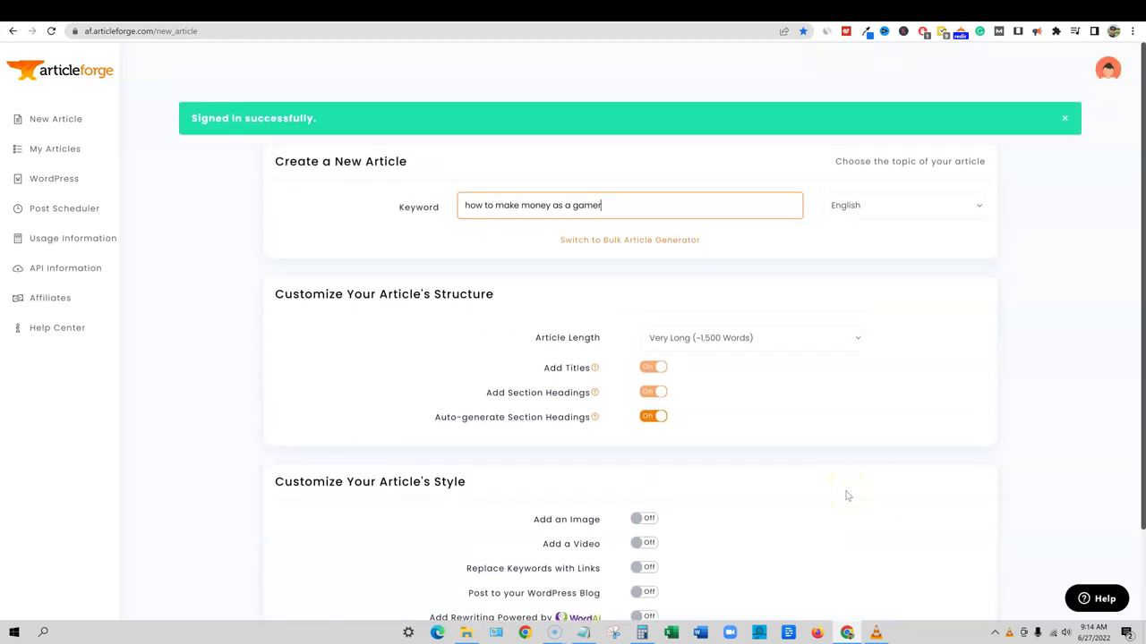
scroll(833, 465, "down", 1)
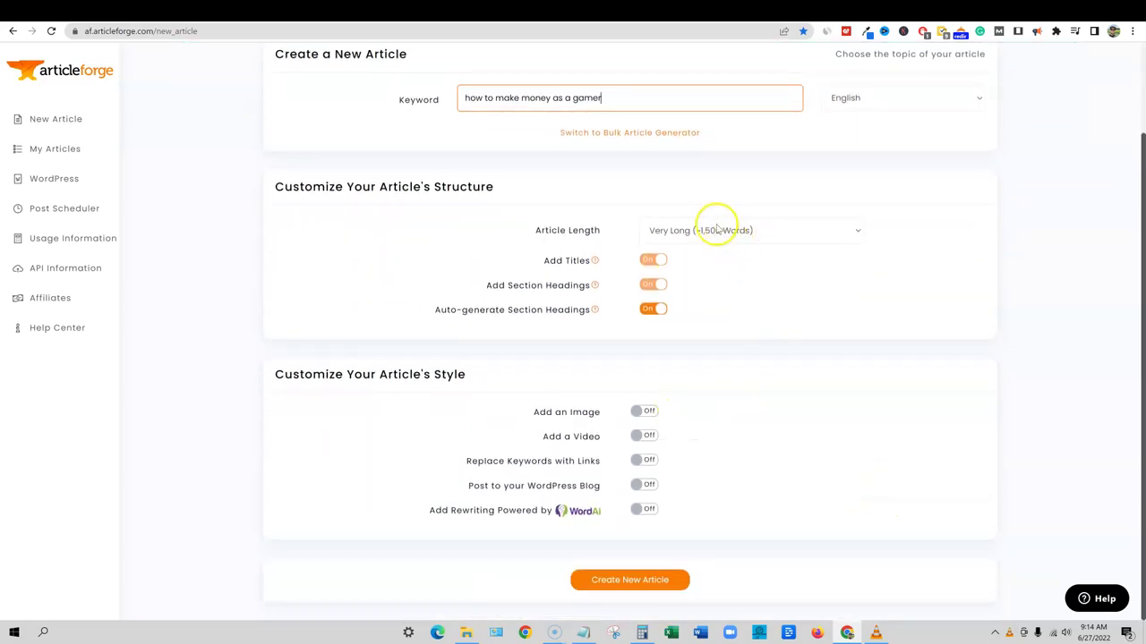
left_click(631, 582)
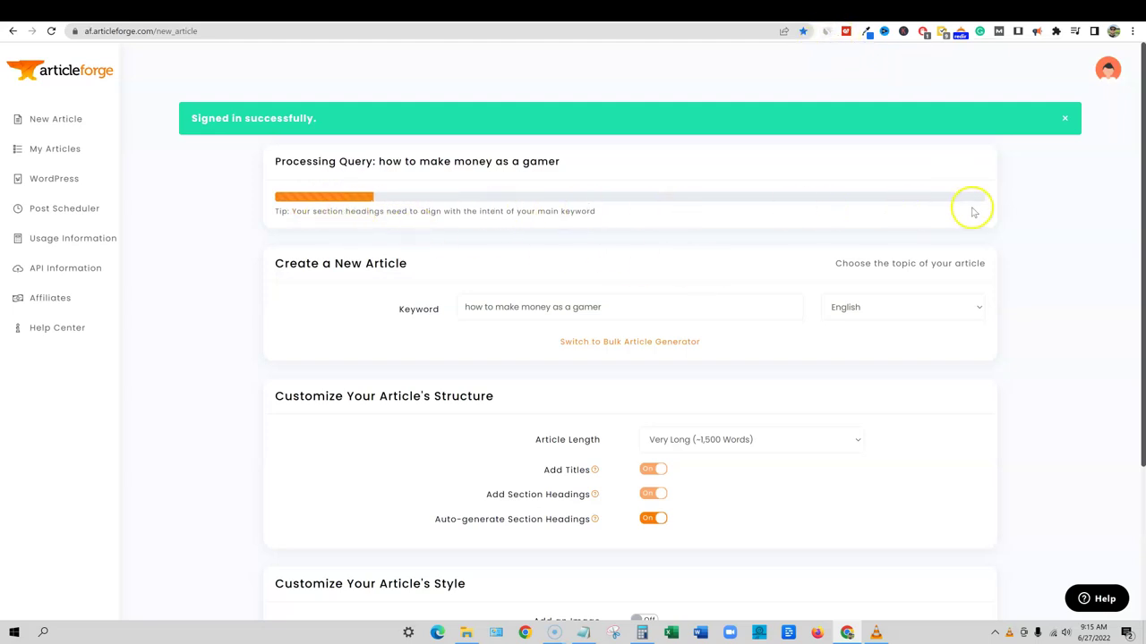
Step: Switch back to Wordplay, open the "how to make money as a gamer" project and preview its article
left_click(844, 13)
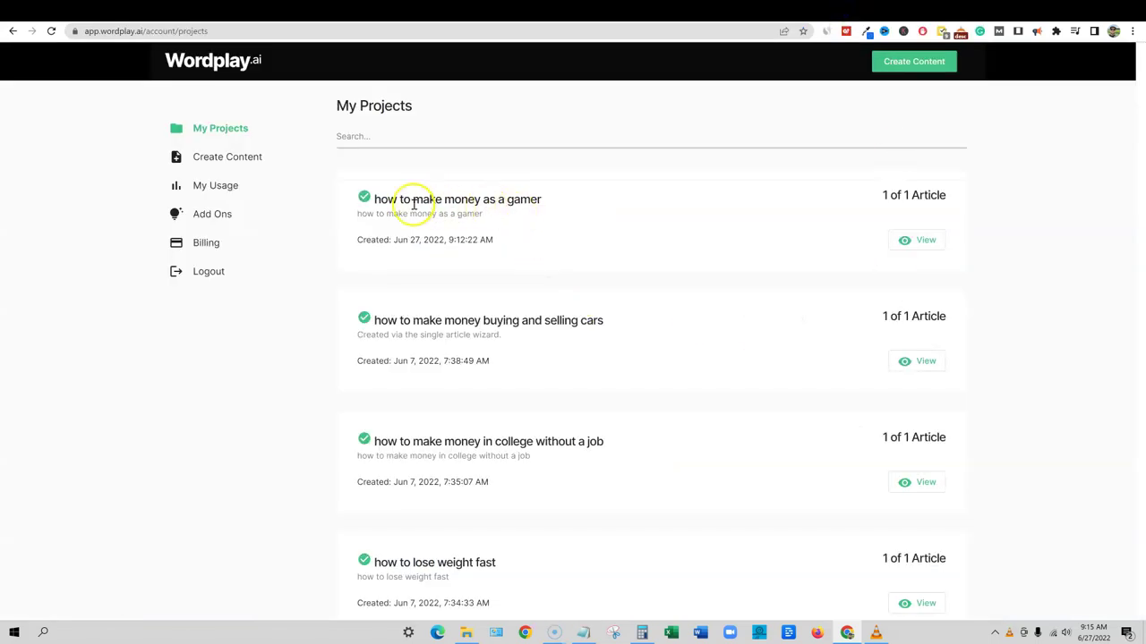
left_click(926, 239)
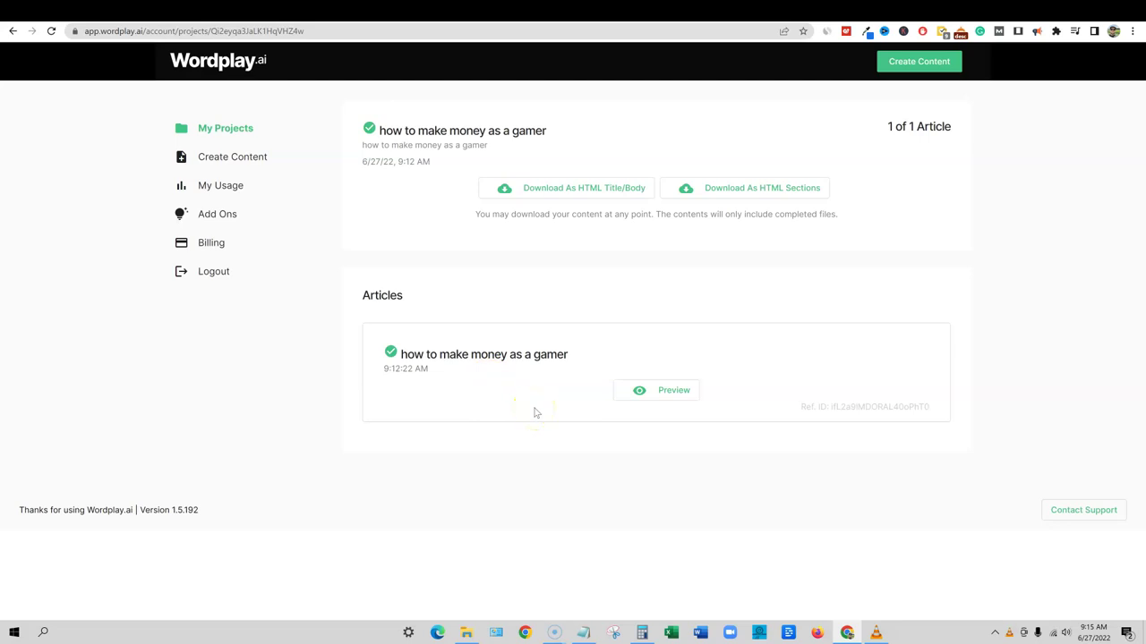
left_click(637, 389)
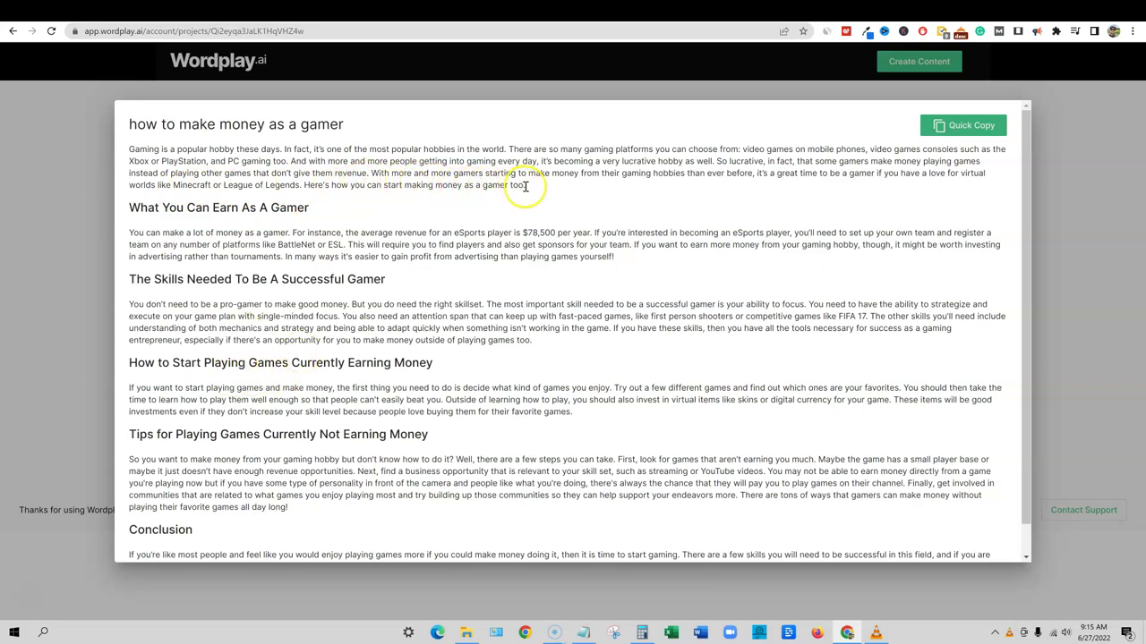
Step: Read the generated gamer article from title to conclusion, highlighting the title, introduction and "What You Can Earn As A Gamer" section to judge quality
left_click_drag(526, 185, 373, 185)
left_click_drag(349, 117, 127, 118)
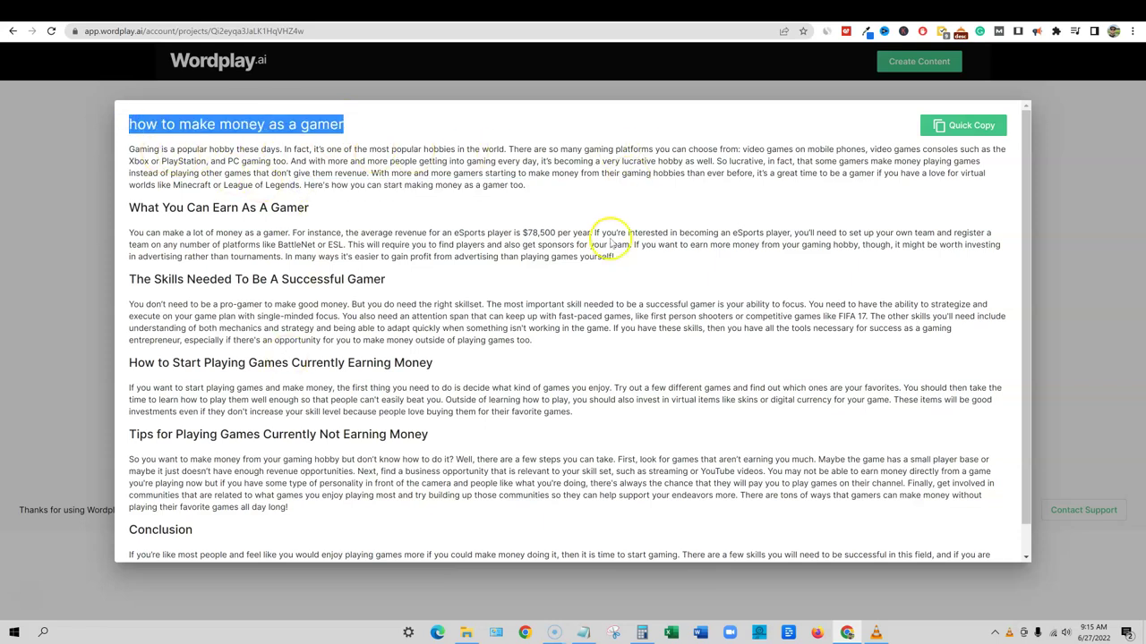
left_click_drag(538, 186, 288, 185)
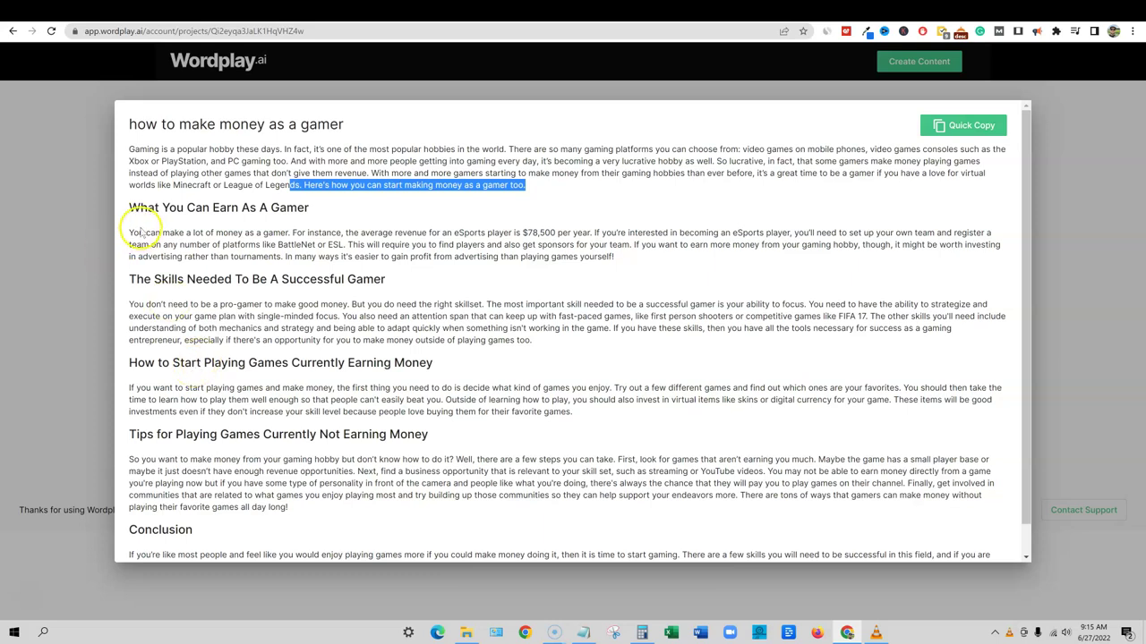
left_click_drag(130, 235, 346, 235)
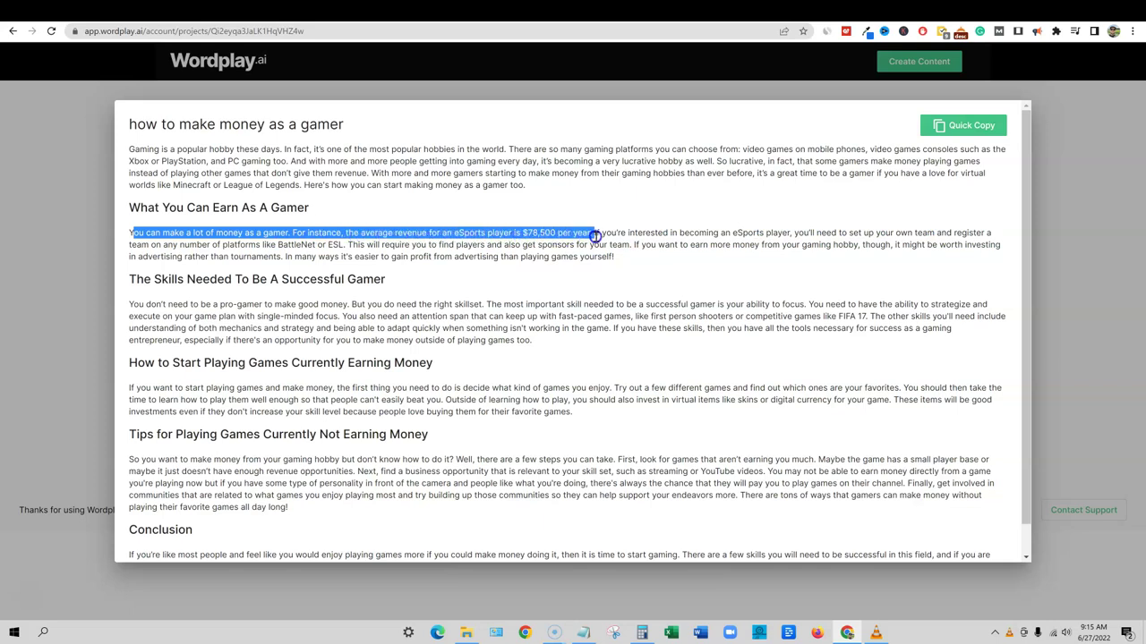
left_click_drag(685, 238, 942, 253)
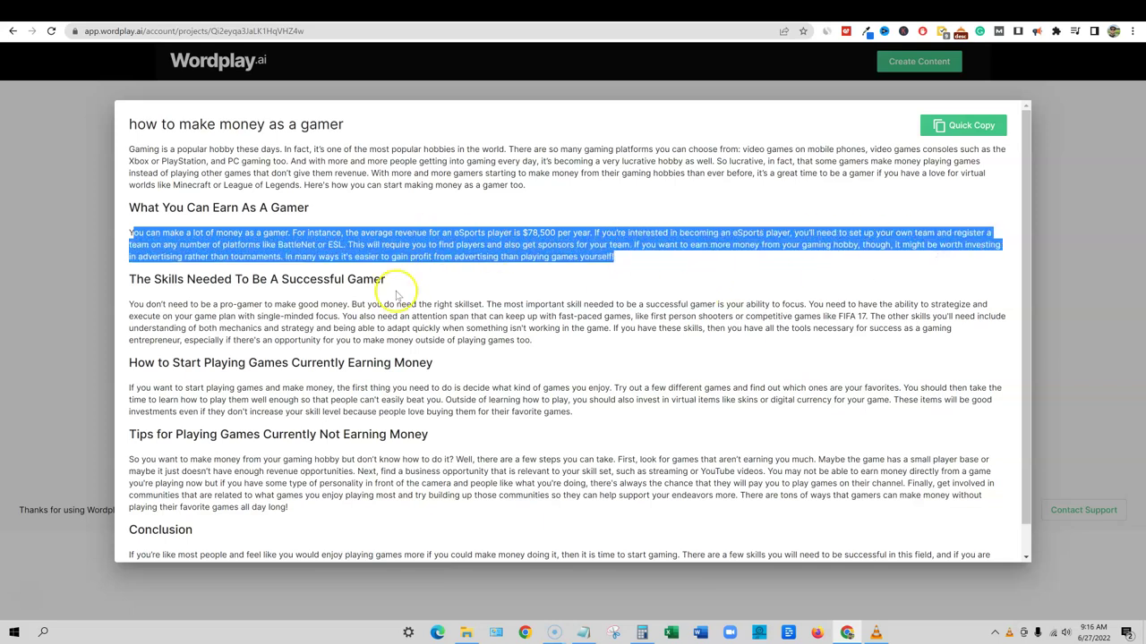
scroll(502, 327, "down", 1)
scroll(503, 322, "up", 1)
left_click(535, 235)
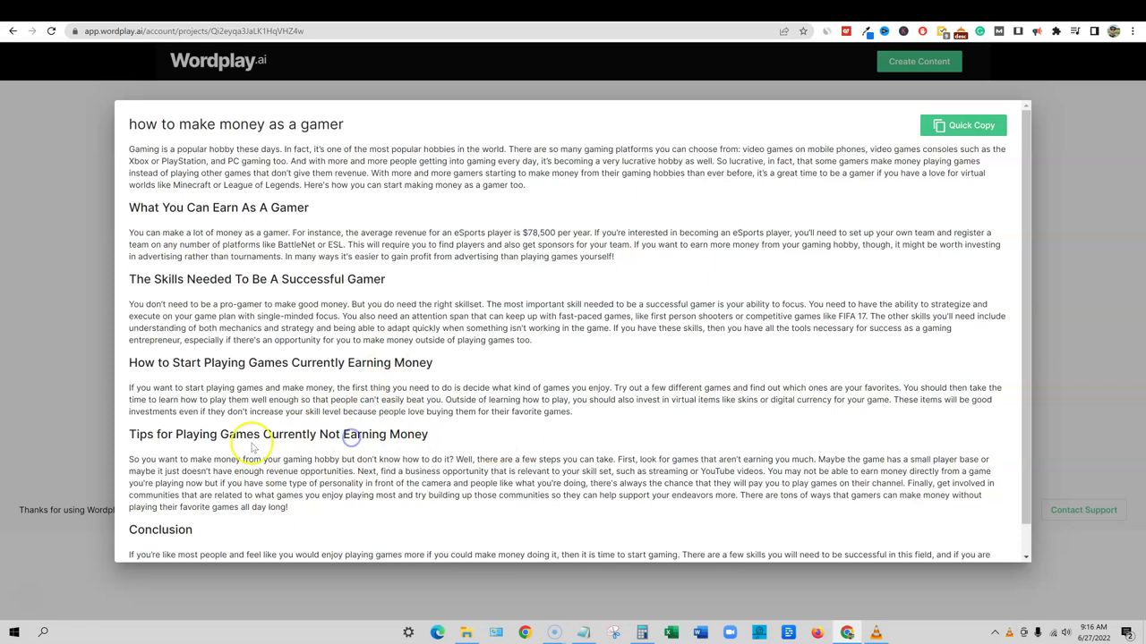
scroll(393, 419, "down", 2)
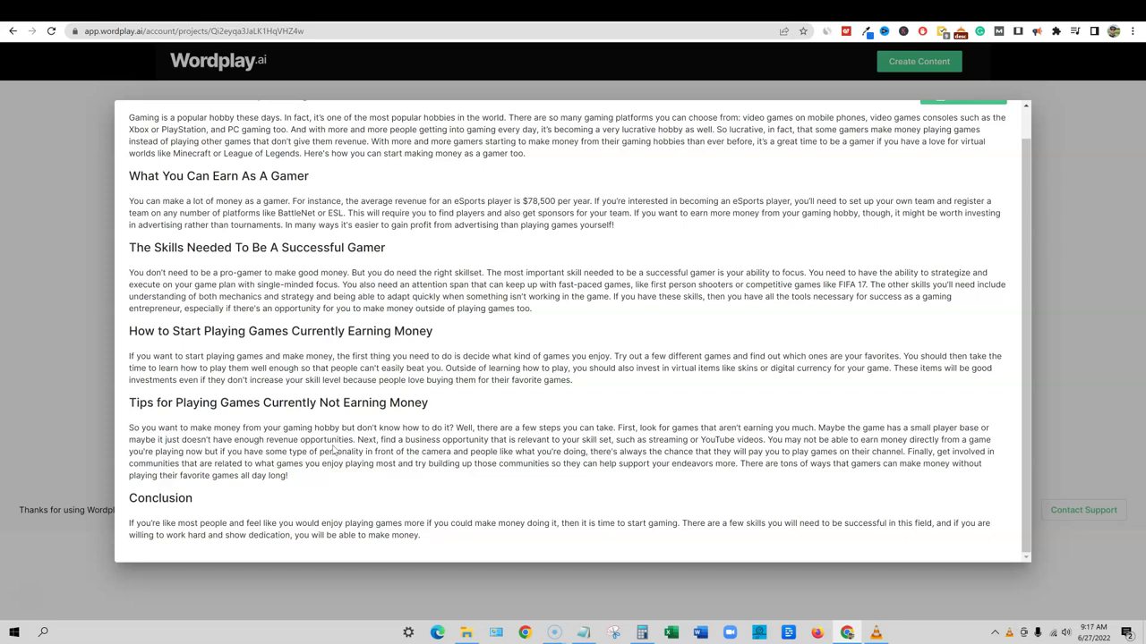
Step: Select the whole gamer article in the Wordplay preview, from title to conclusion, and copy it
left_click_drag(426, 536, 560, 546)
left_click(243, 489)
left_click(617, 438)
left_click_drag(453, 537, 129, 131)
right_click(190, 168)
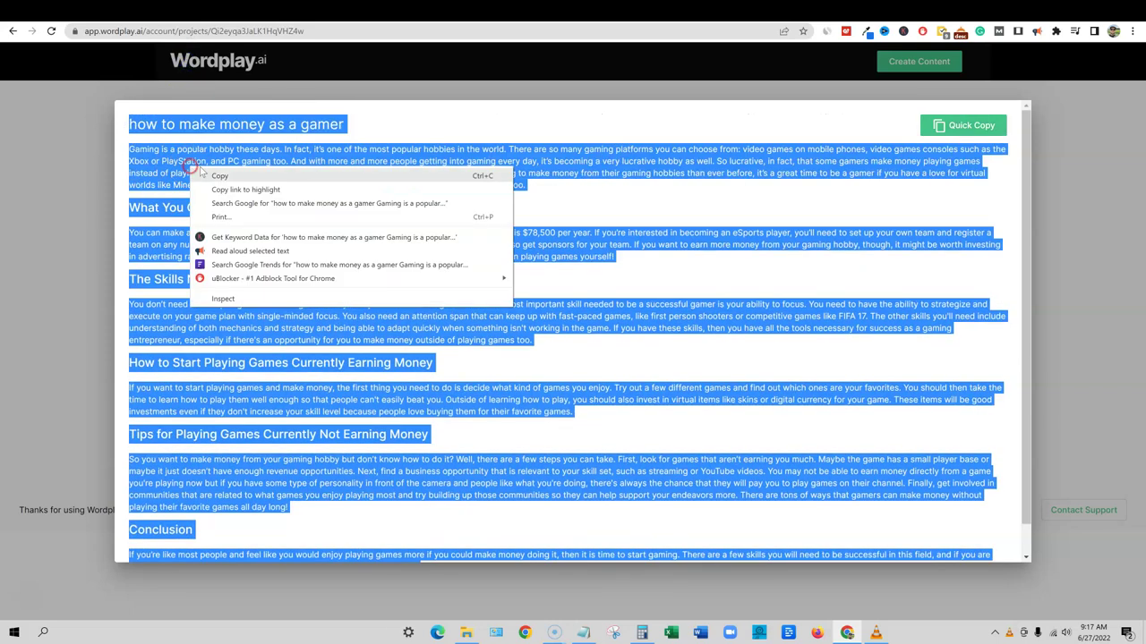
left_click(219, 176)
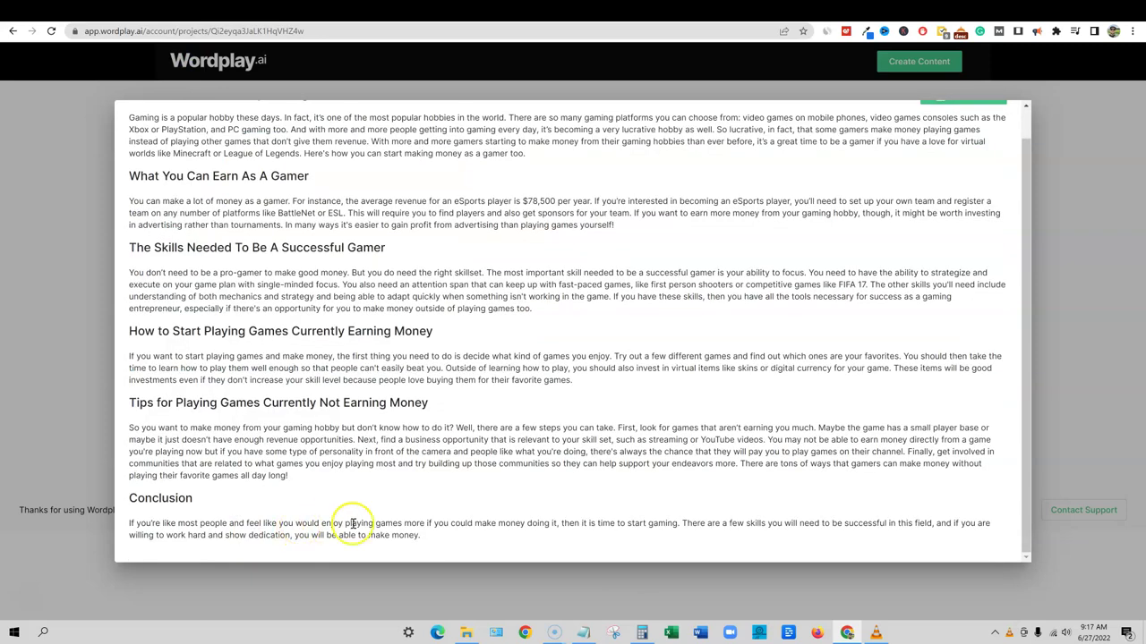
left_click_drag(431, 546, 126, 120)
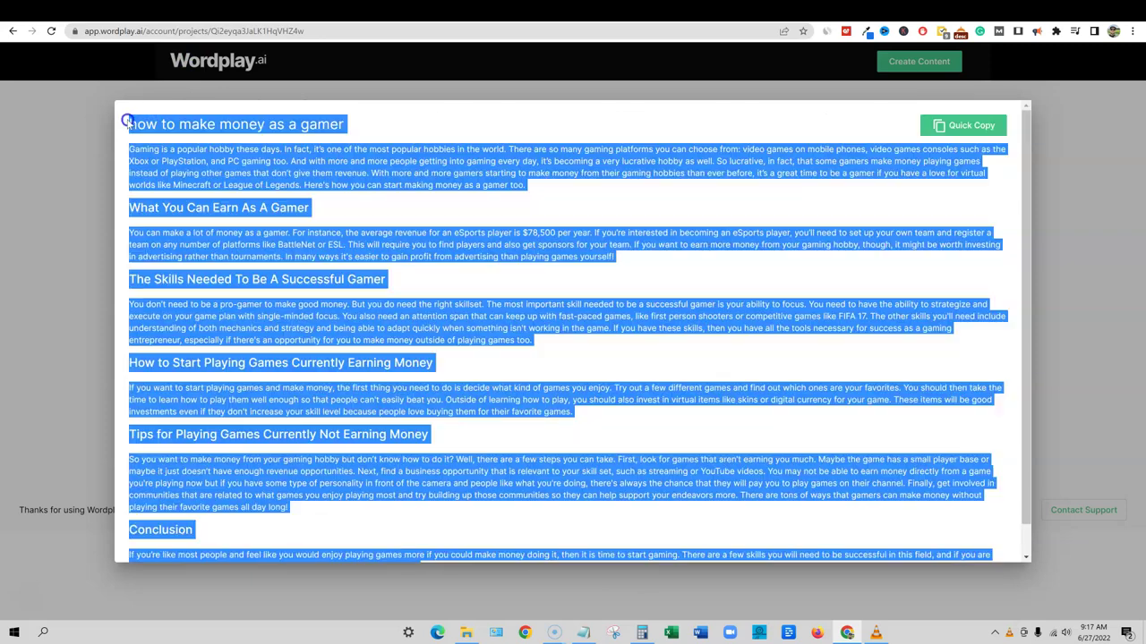
right_click(167, 168)
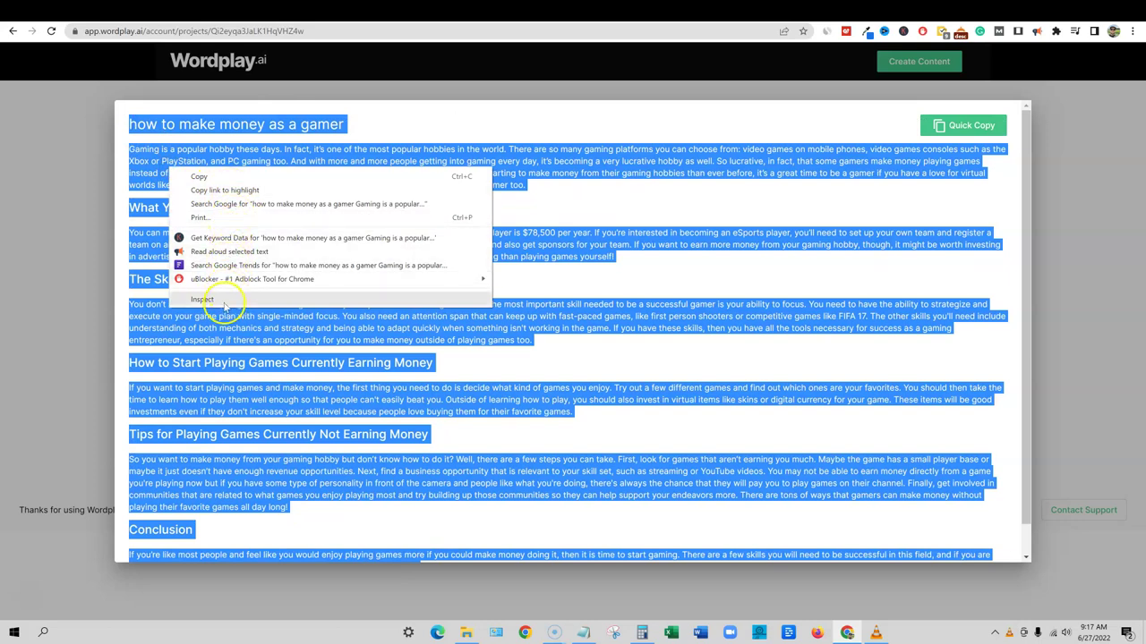
left_click(212, 182)
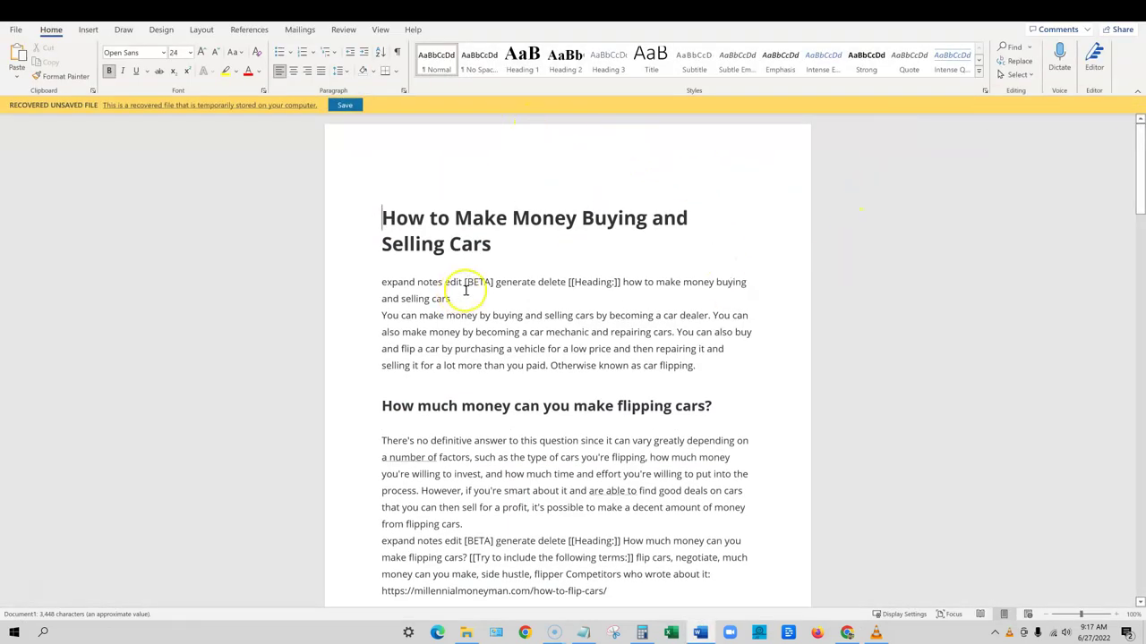
Step: In Word, replace the car-selling document's contents with the copied Wordplay article and check its word count and layout
key("ctrl+a")
key("Delete")
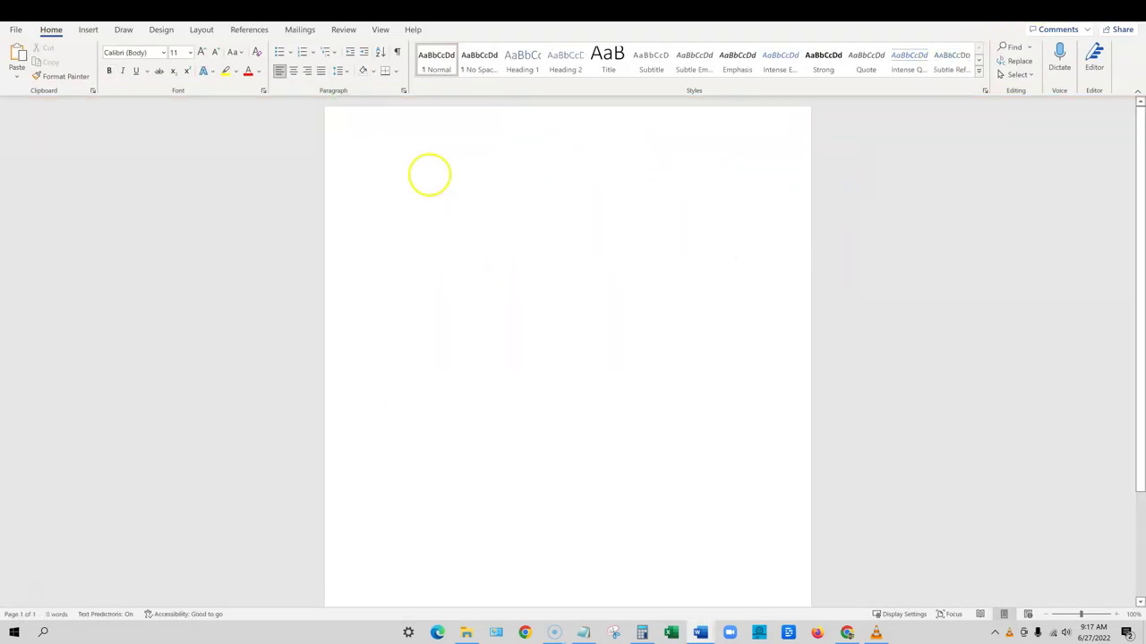
key("ctrl+v")
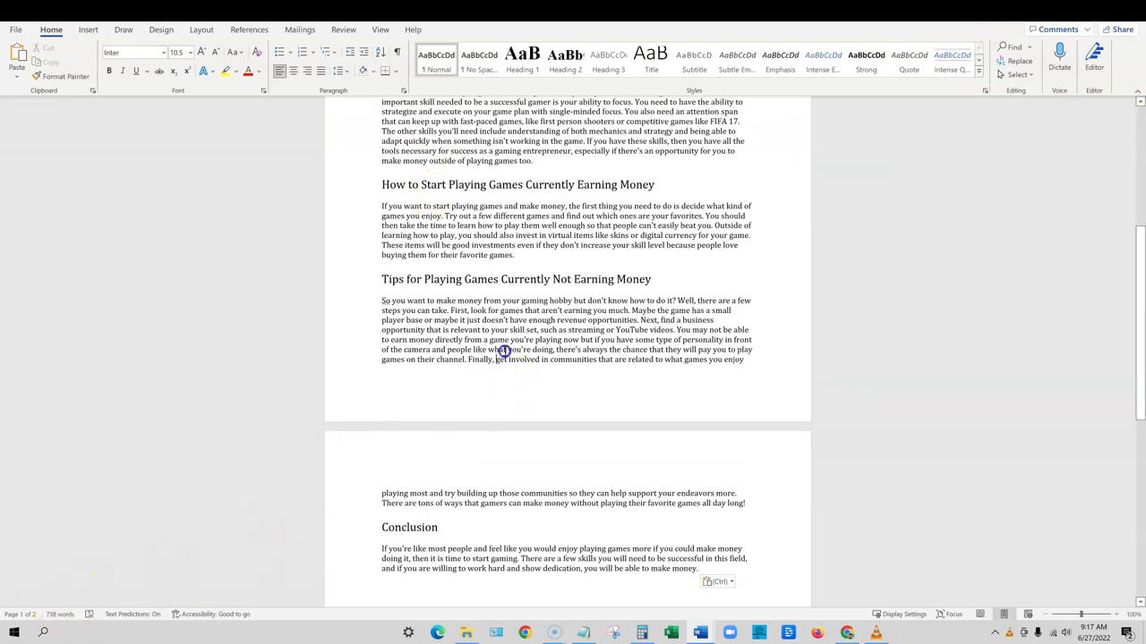
left_click(505, 350)
scroll(531, 415, "down", 3)
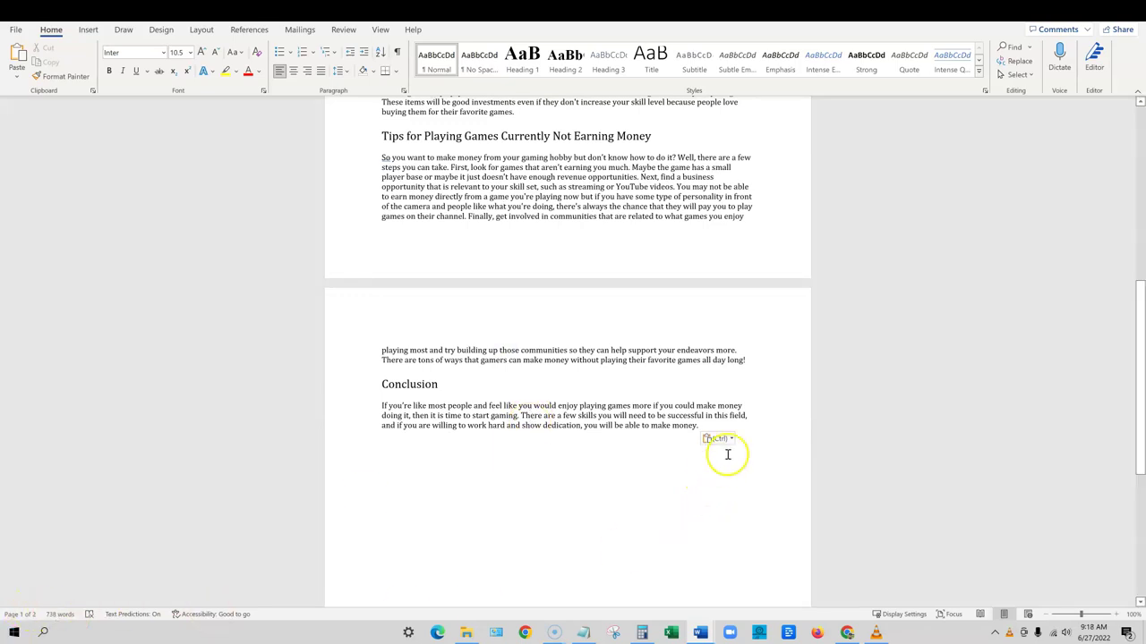
scroll(607, 394, "up", 10)
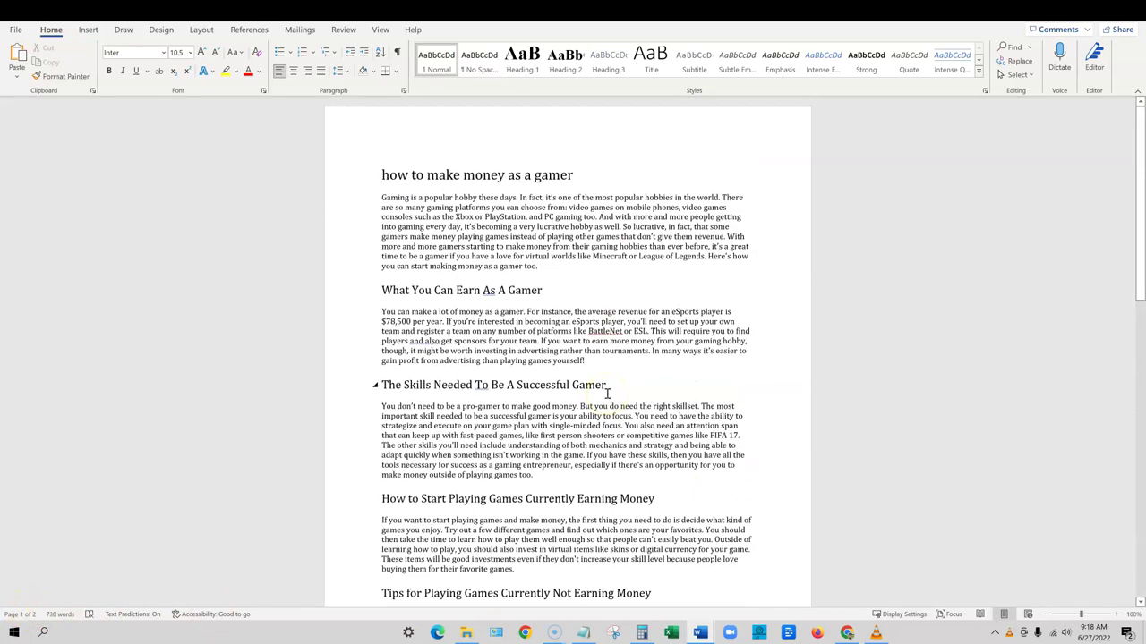
left_click(1103, 9)
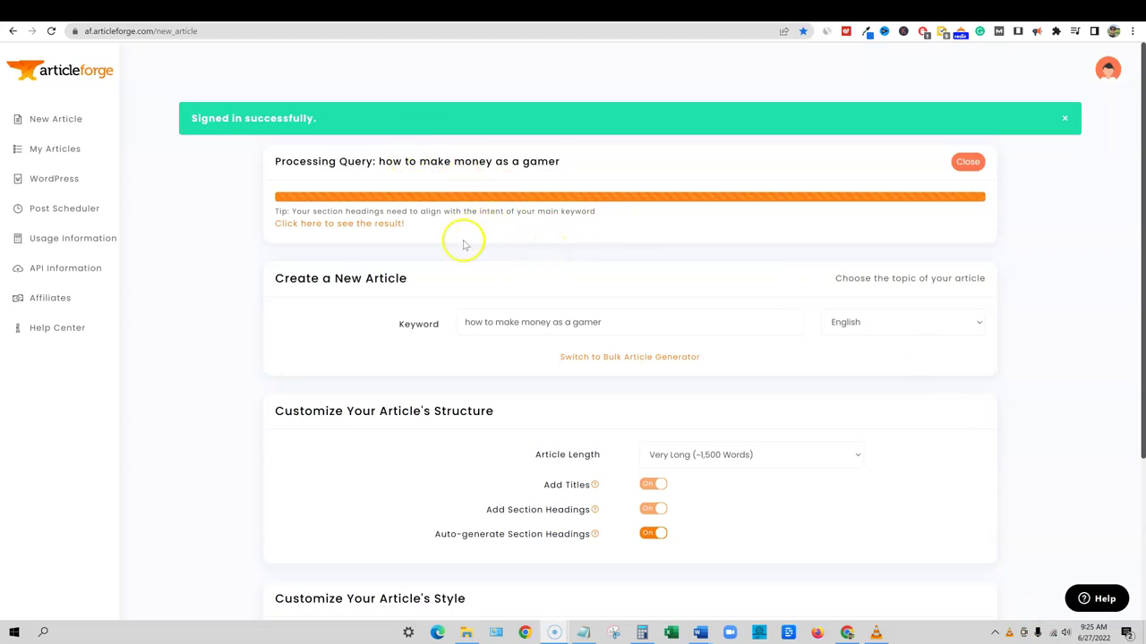
Step: Open the finished "how to make money as a gamer" result in Article Forge and skim its beginning
left_click(362, 225)
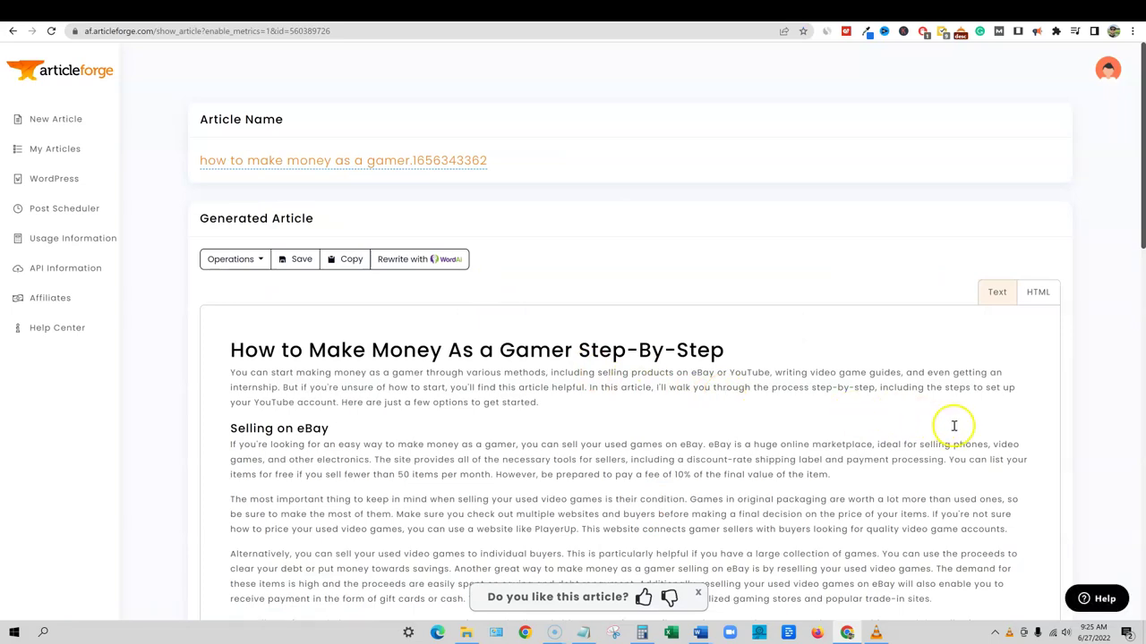
scroll(954, 426, "down", 4)
scroll(967, 424, "up", 4)
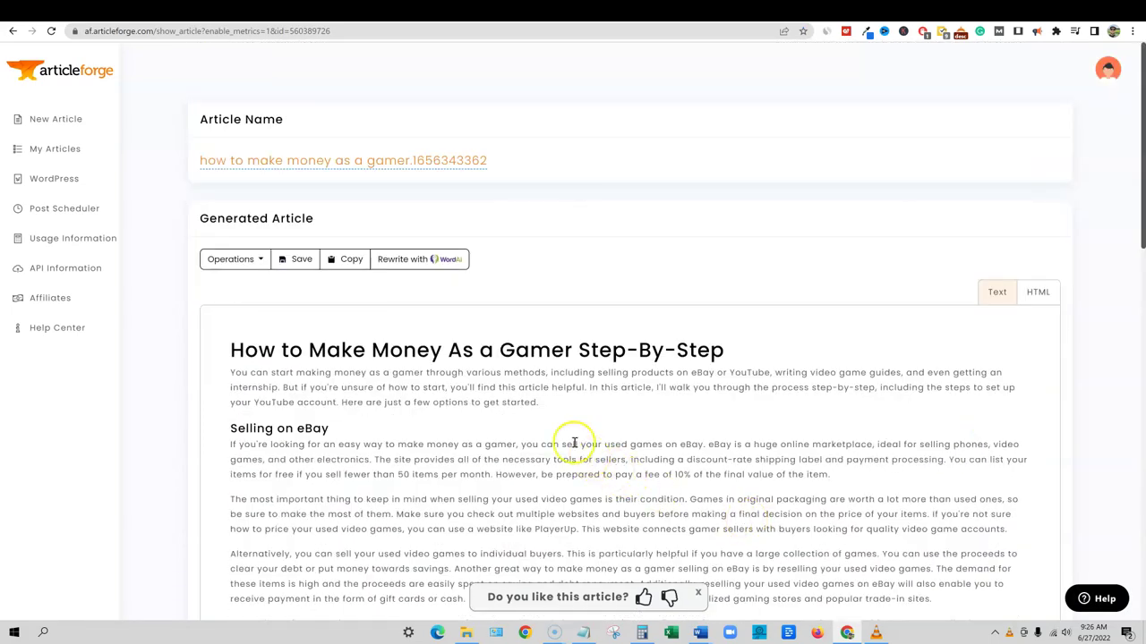
Step: Select the entire Article Forge article, from its last paragraph up to the title, and copy it
left_click(338, 263)
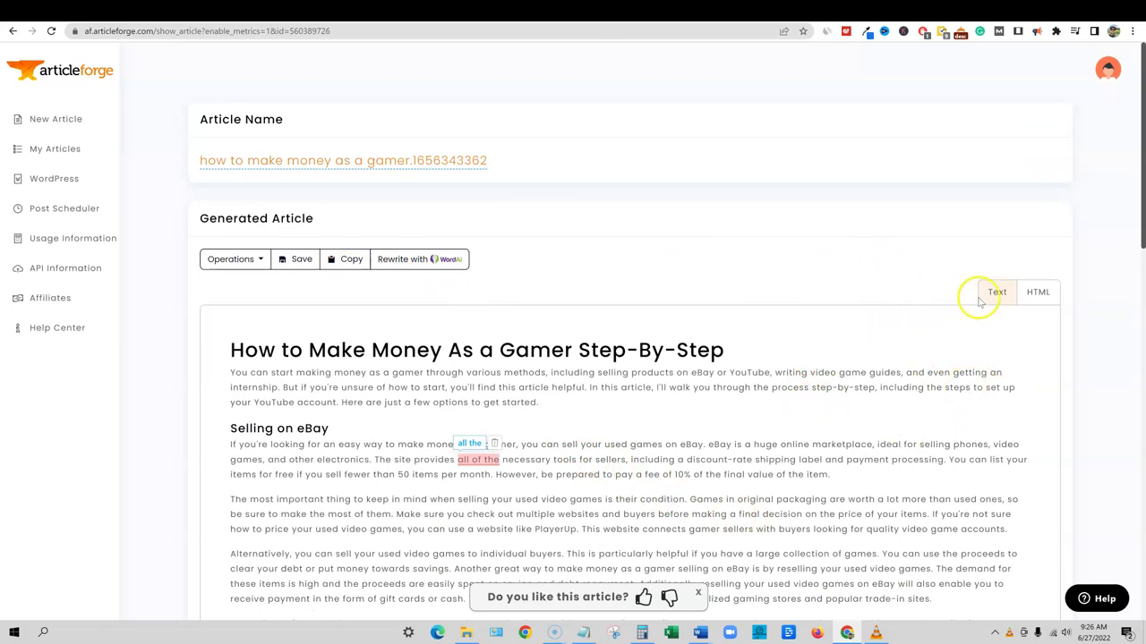
scroll(900, 468, "down", 10)
scroll(812, 498, "down", 2)
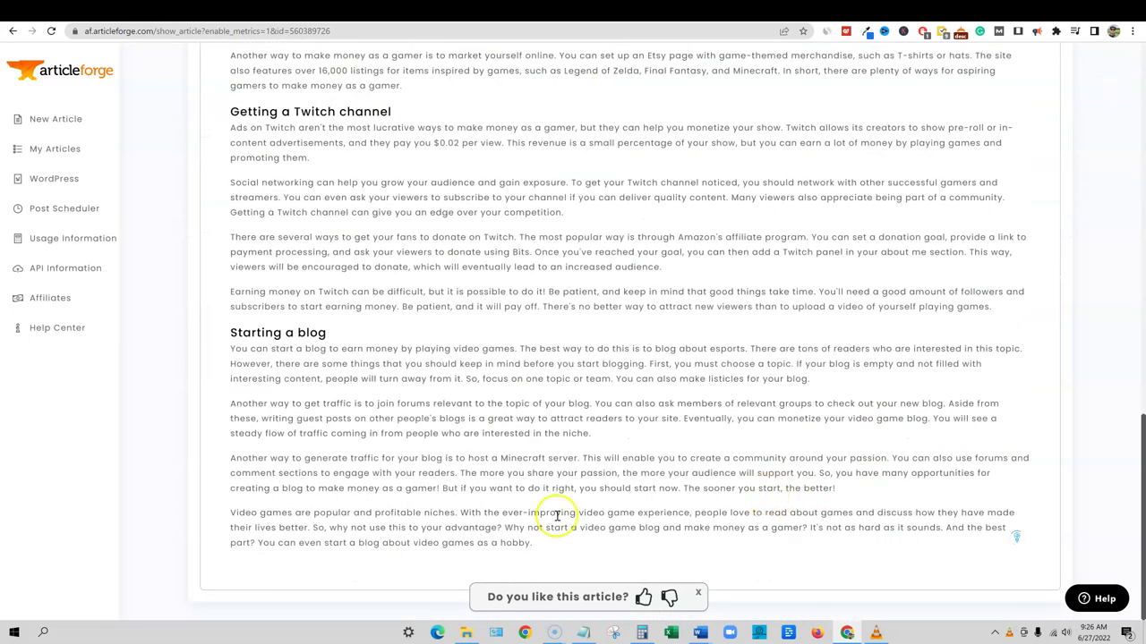
left_click_drag(545, 543, 244, 351)
right_click(243, 351)
right_click(663, 384)
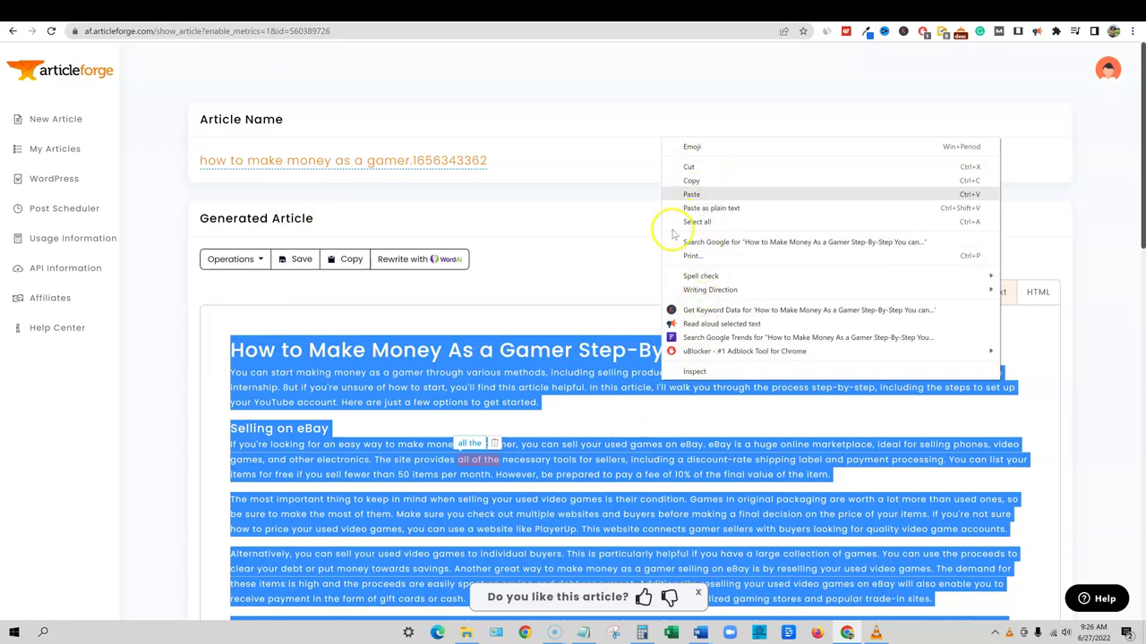
left_click(583, 518)
right_click(584, 518)
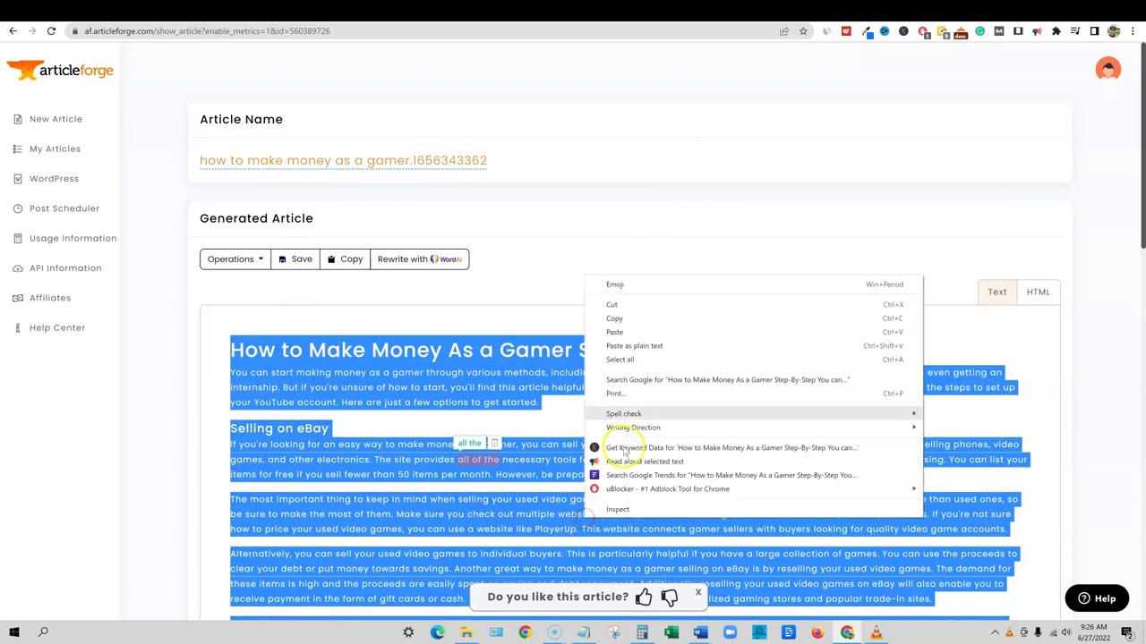
left_click(614, 317)
Step: Switch to Word, paste the Article Forge article, and check its word count and sections
key("alt+Tab")
key("ctrl+v")
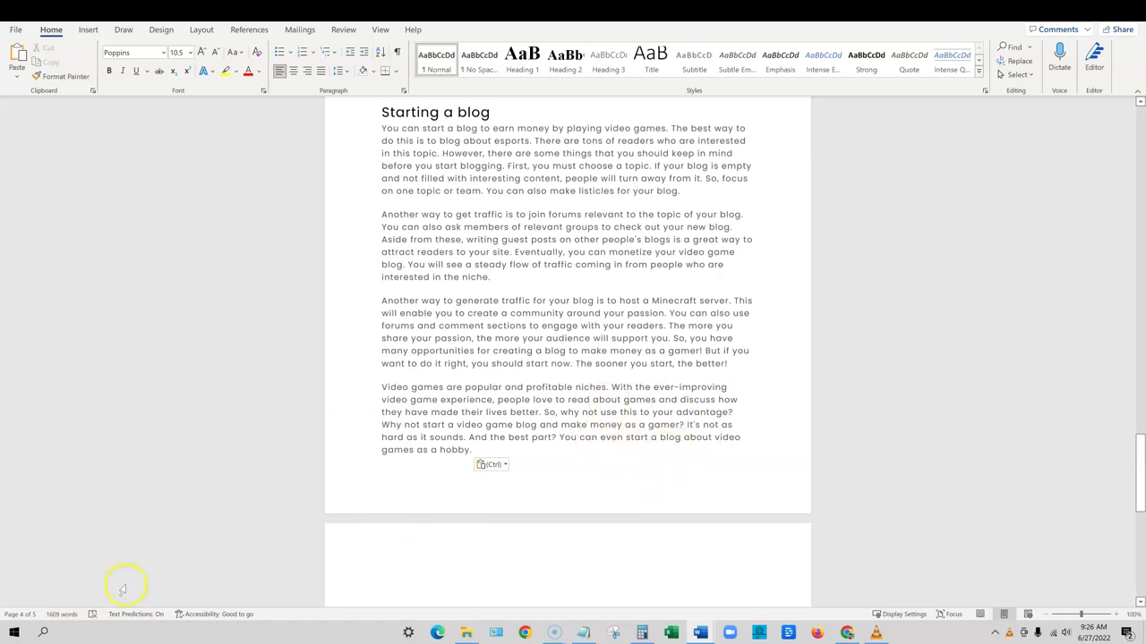
scroll(567, 486, "up", 5)
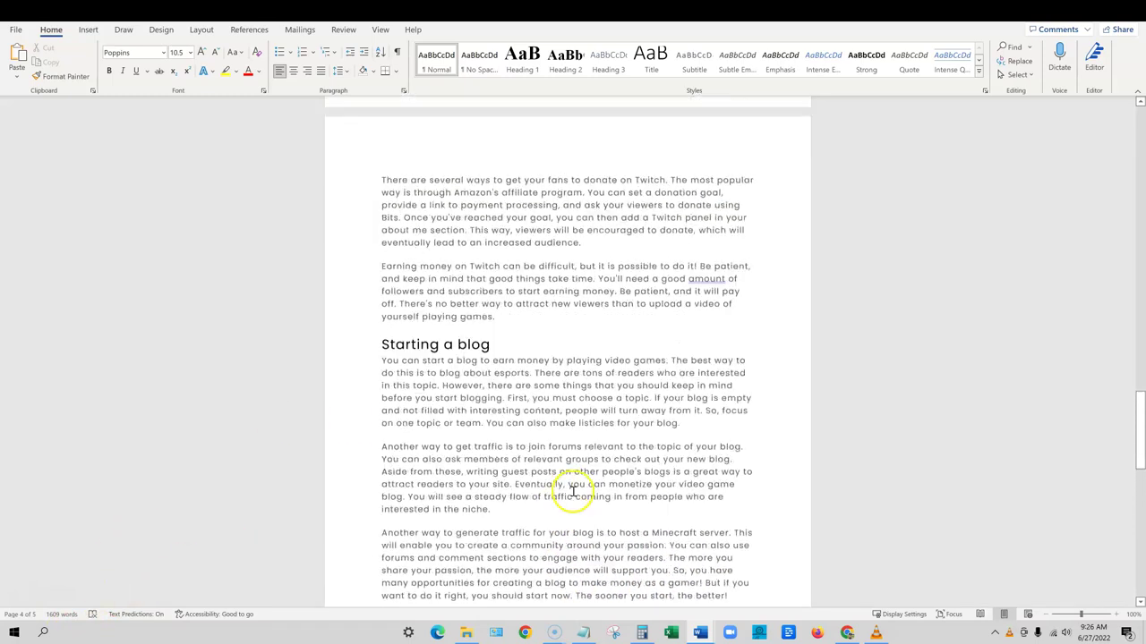
scroll(572, 490, "up", 20)
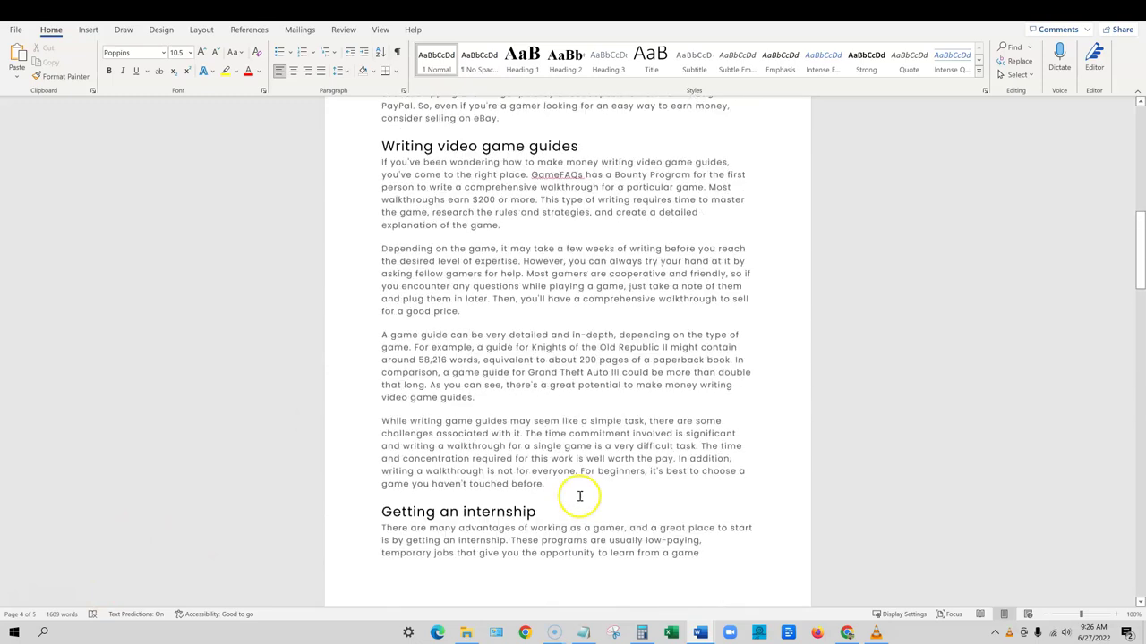
scroll(579, 496, "up", 5)
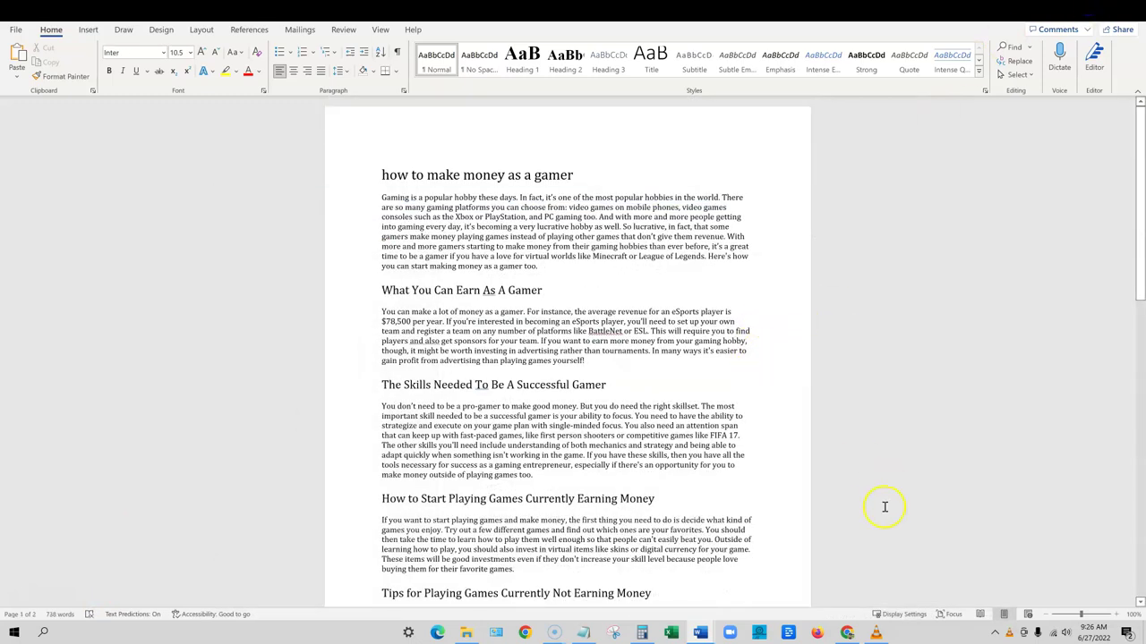
Step: Return to the Article Forge article in the browser and highlight its title for review
left_click(846, 633)
left_click(529, 389)
scroll(528, 389, "down", 2)
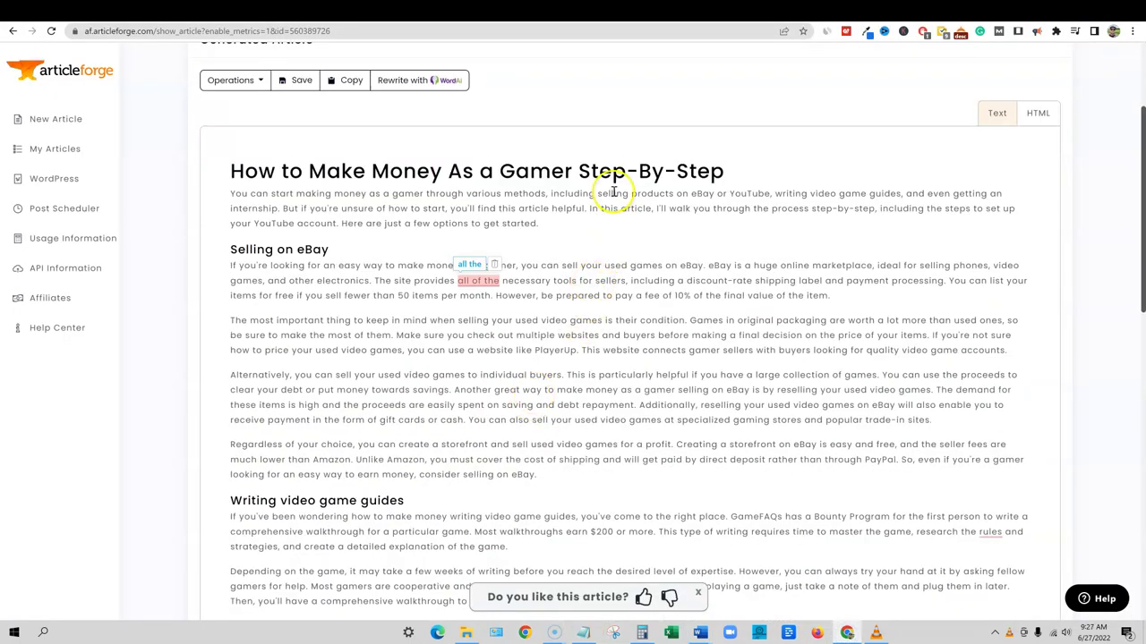
left_click_drag(230, 171, 716, 171)
scroll(612, 353, "up", 1)
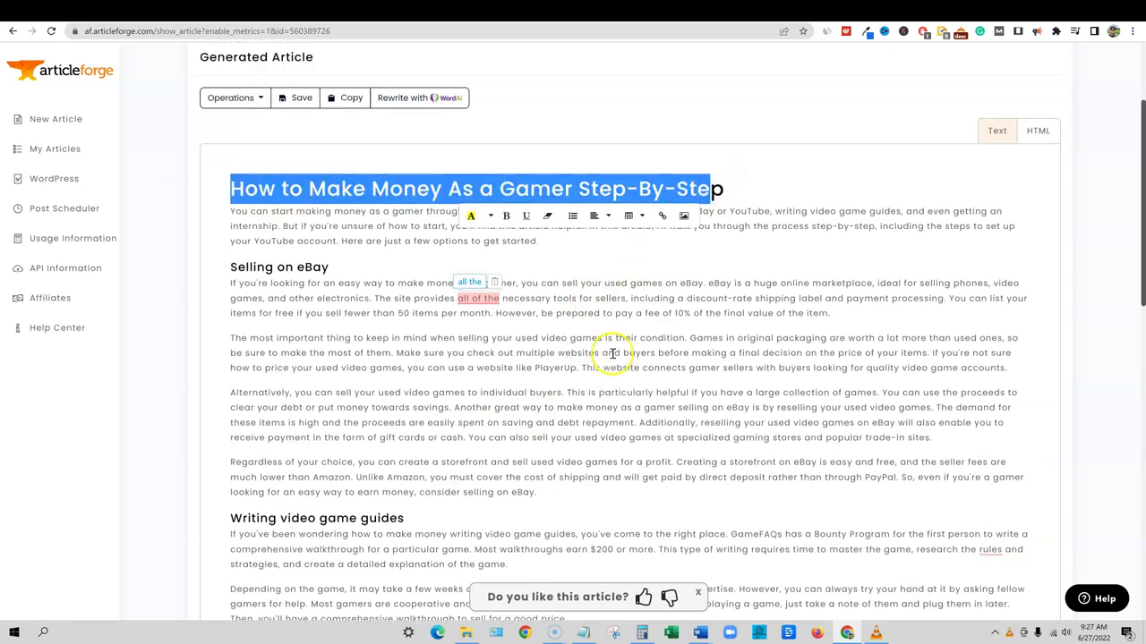
Step: Switch to RankIQ and look through the keyword phrases in the AI content briefs list
left_click(725, 13)
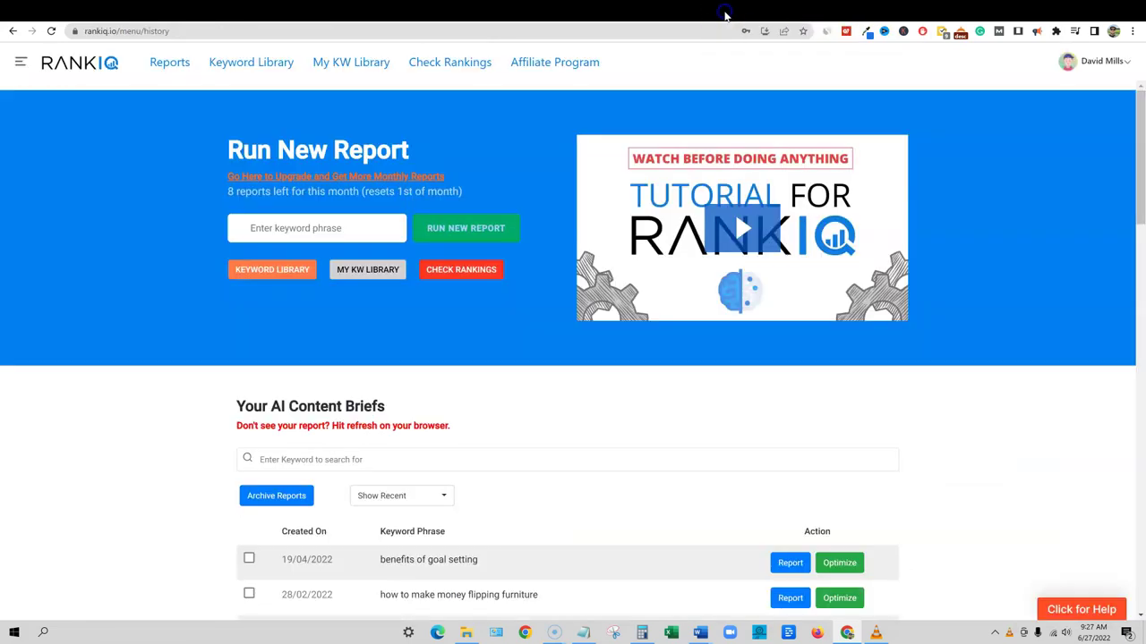
scroll(549, 519, "down", 15)
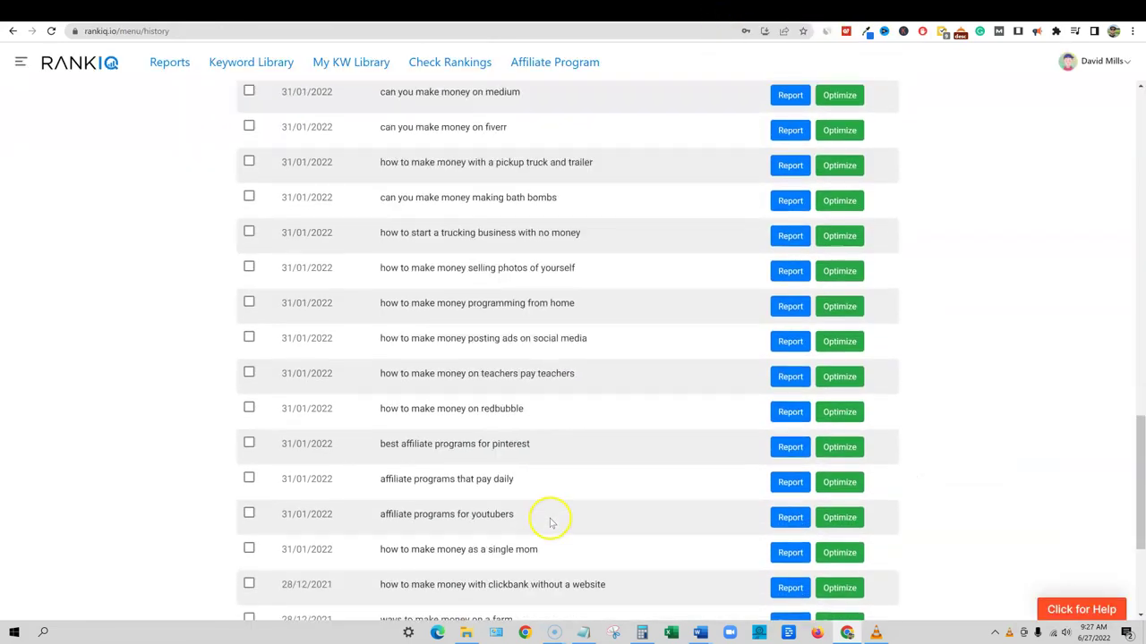
scroll(550, 523, "up", 3)
scroll(546, 519, "up", 3)
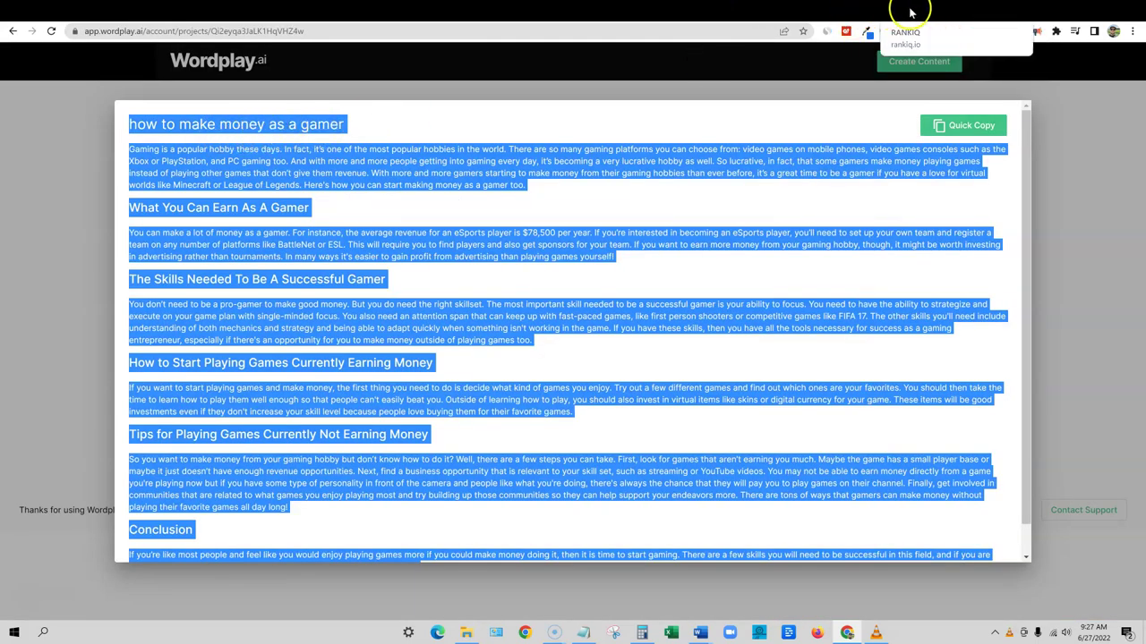
Step: Go back to the Article Forge article and highlight "Step-By-Step" in its title to assess the wording
left_click(873, 11)
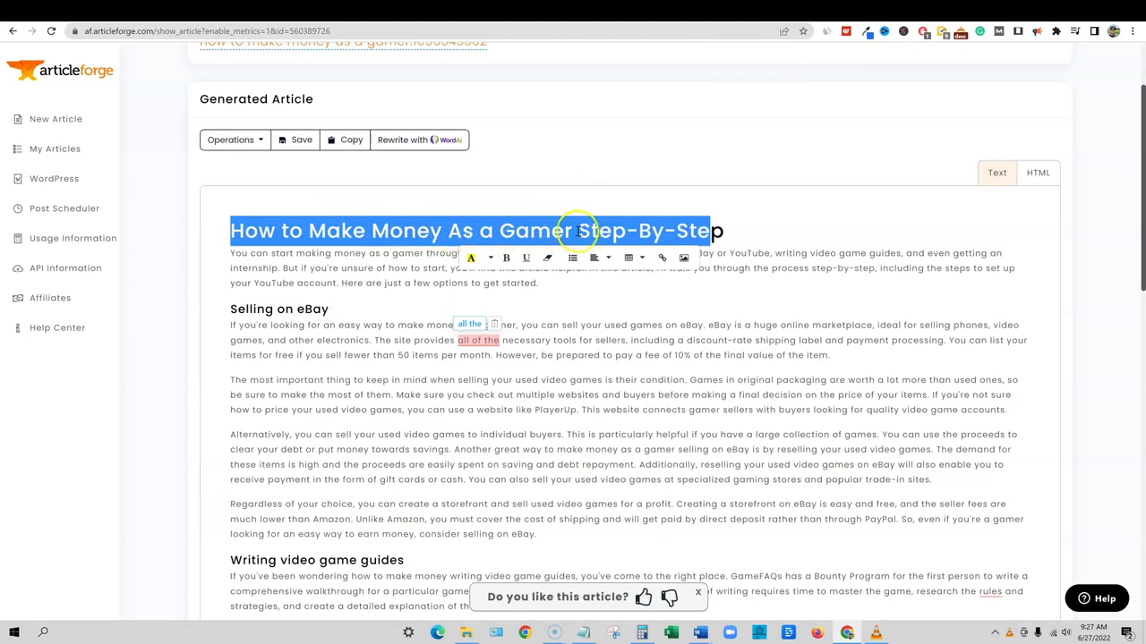
left_click(578, 231)
left_click_drag(579, 231, 729, 230)
left_click(620, 219)
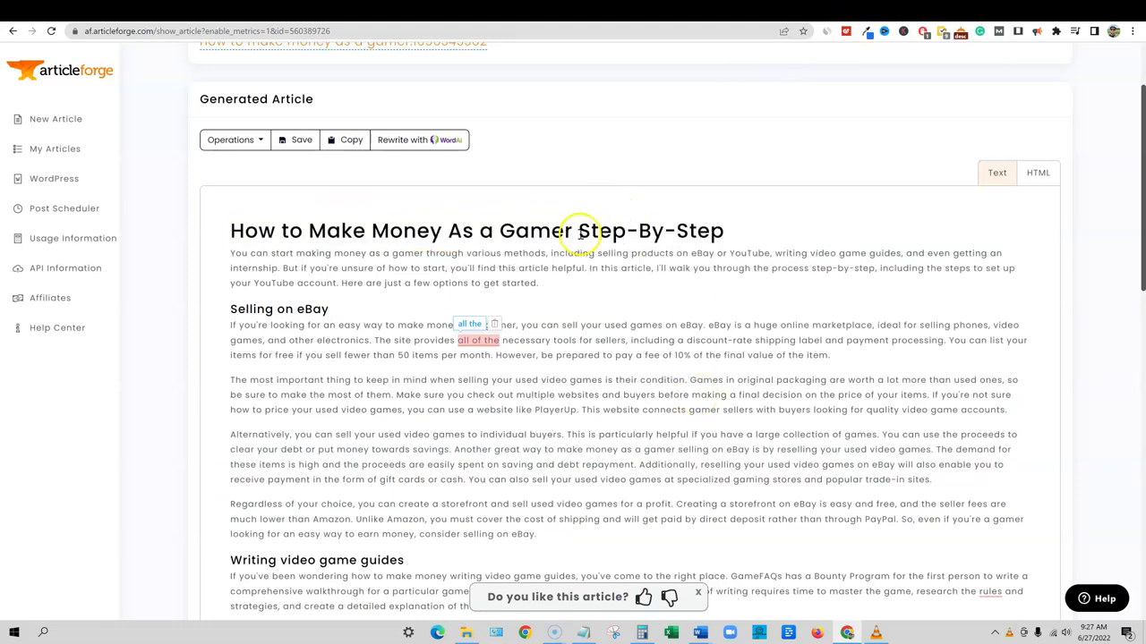
left_click_drag(579, 229, 731, 228)
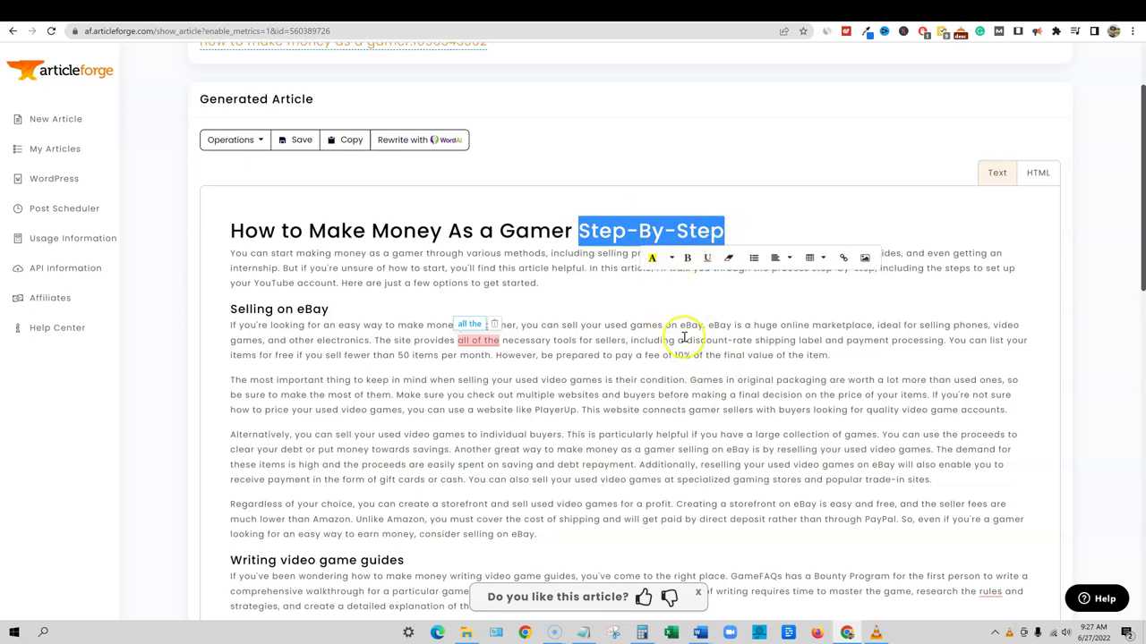
left_click(616, 230)
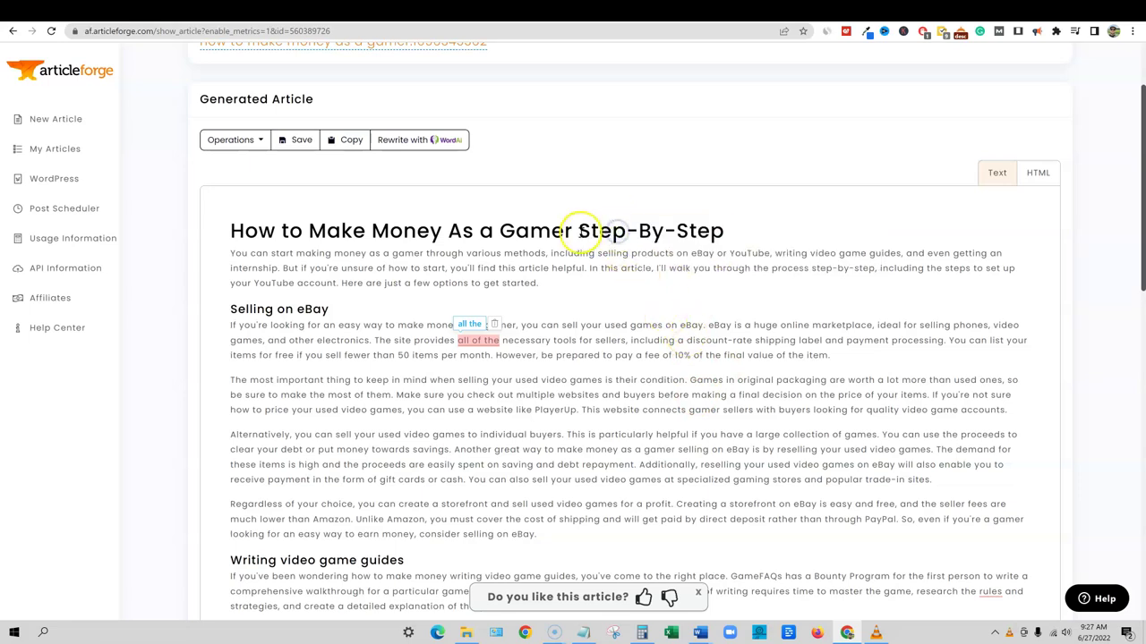
left_click_drag(578, 231, 728, 230)
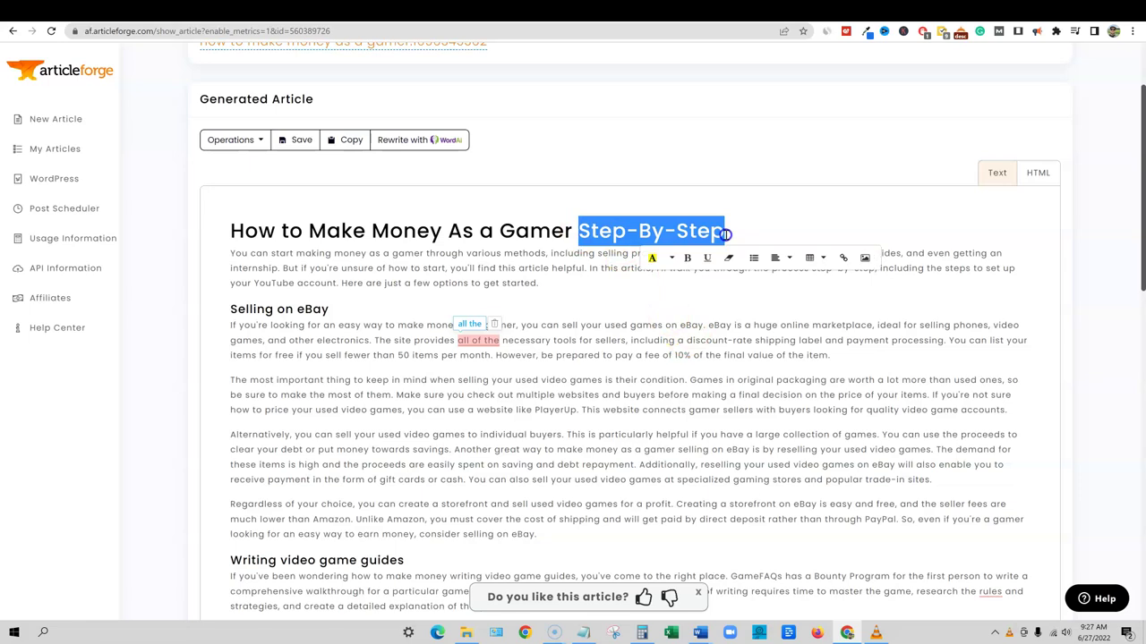
left_click(656, 408)
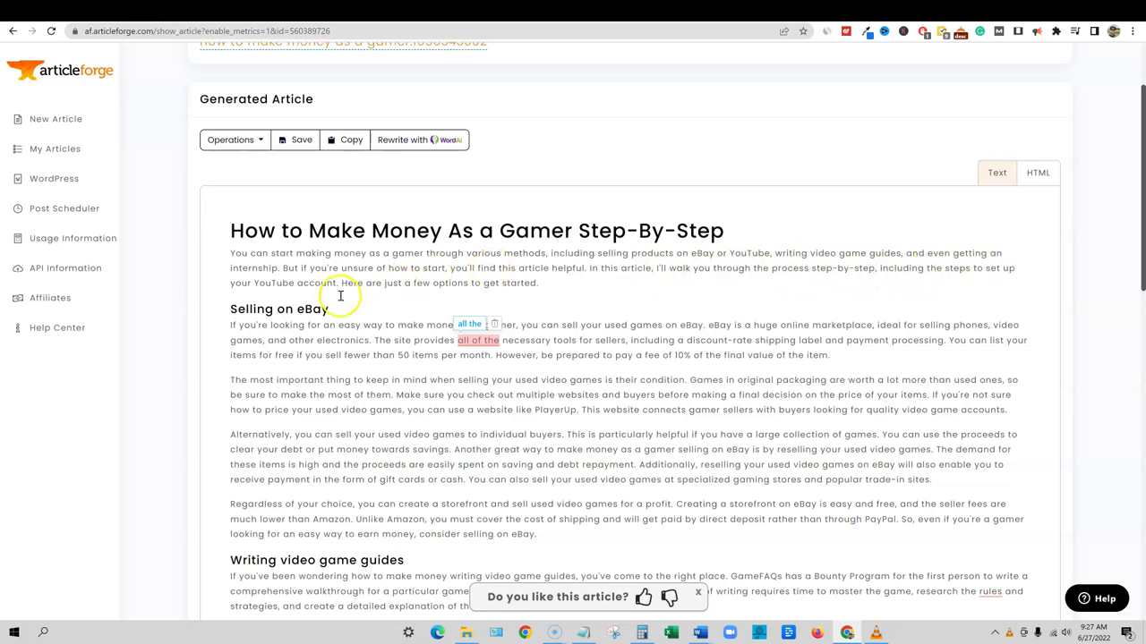
Step: Read the "Selling on eBay" section of the Article Forge article, highlighting it from heading to final paragraph
scroll(286, 317, "down", 1)
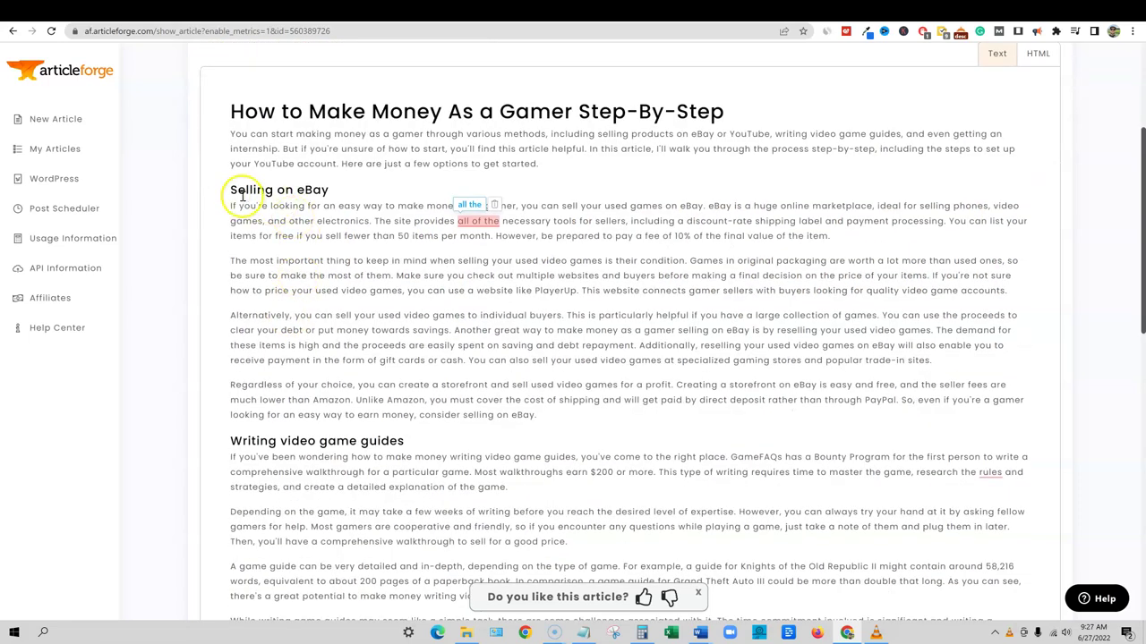
left_click_drag(228, 190, 356, 204)
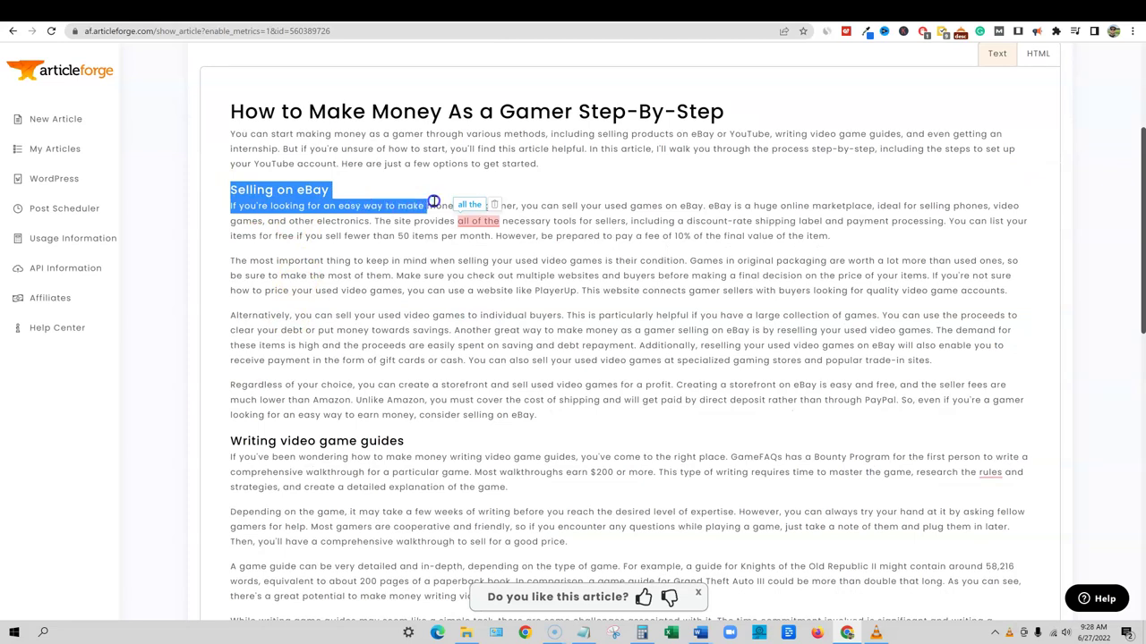
left_click_drag(433, 202, 565, 209)
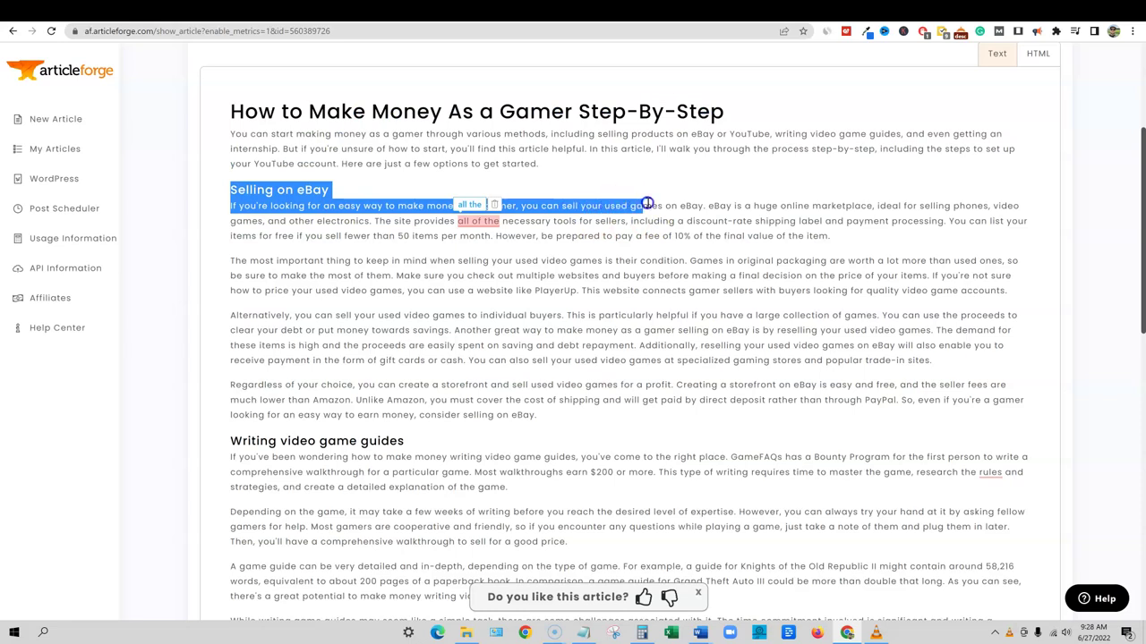
left_click_drag(707, 205, 843, 411)
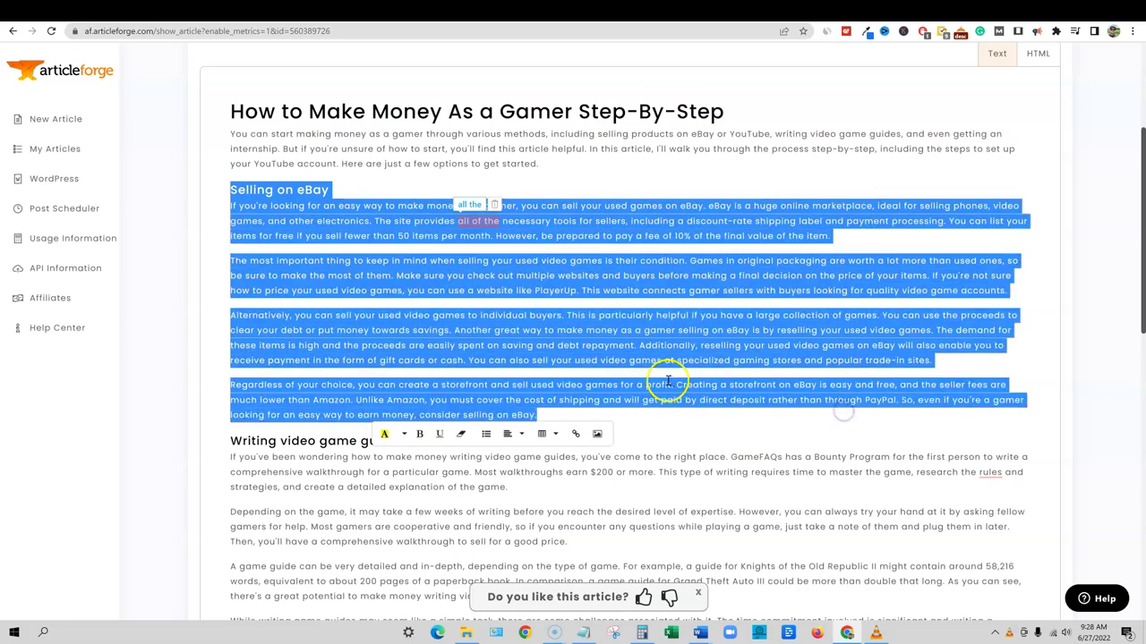
Step: Reread the "Selling on eBay" section against the title by highlighting the section and the words "How to Make Money As a Gamer"
left_click(624, 335)
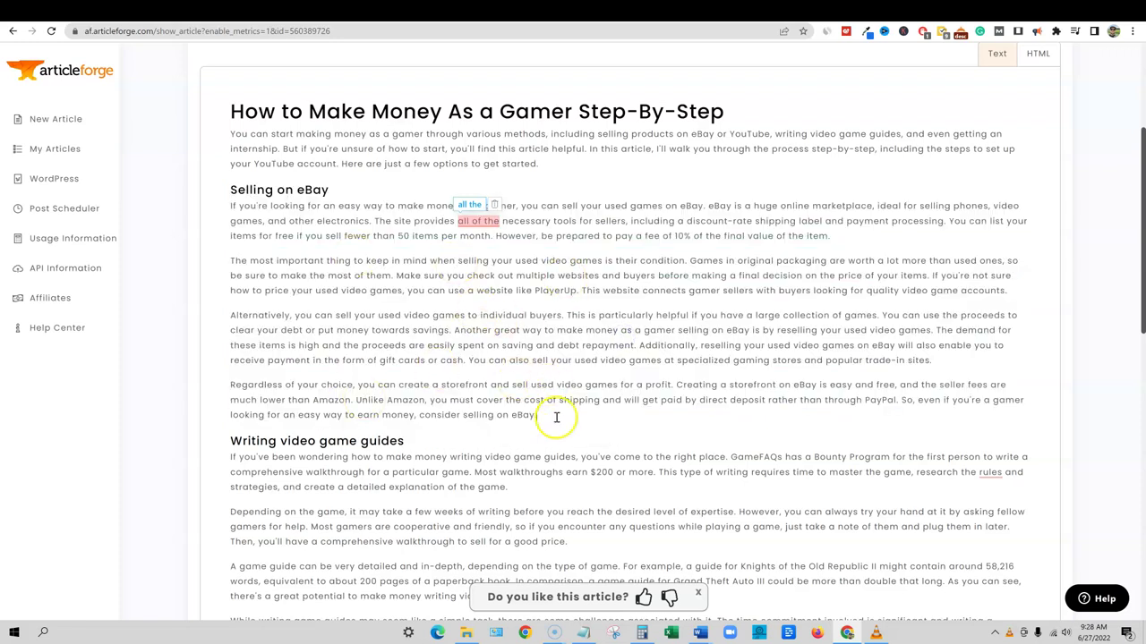
left_click_drag(555, 417, 220, 188)
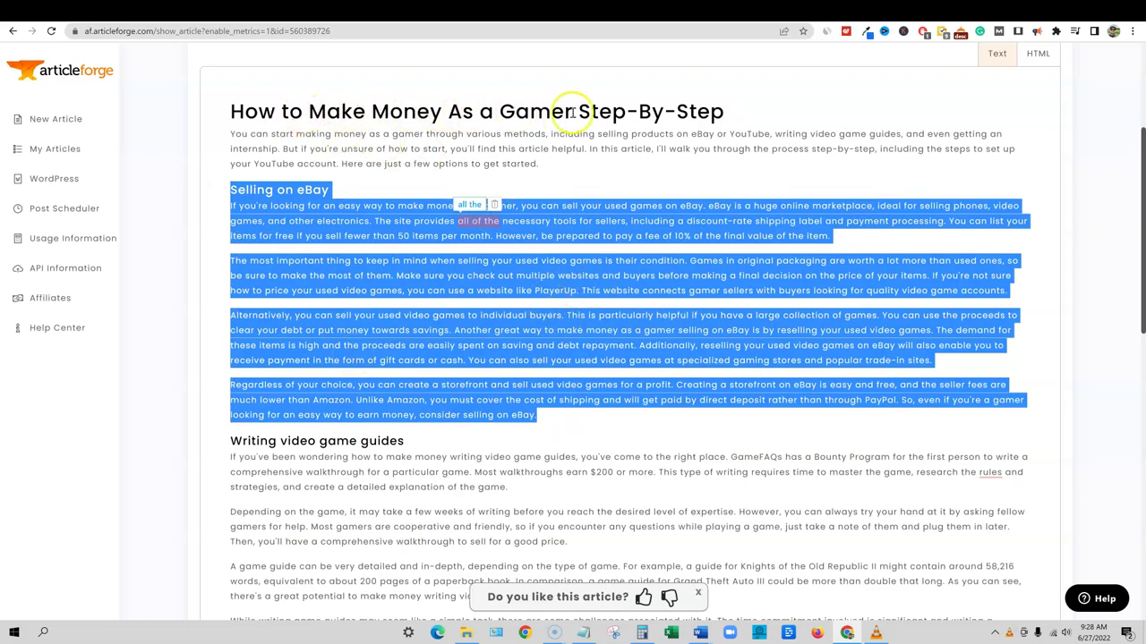
left_click_drag(572, 111, 234, 107)
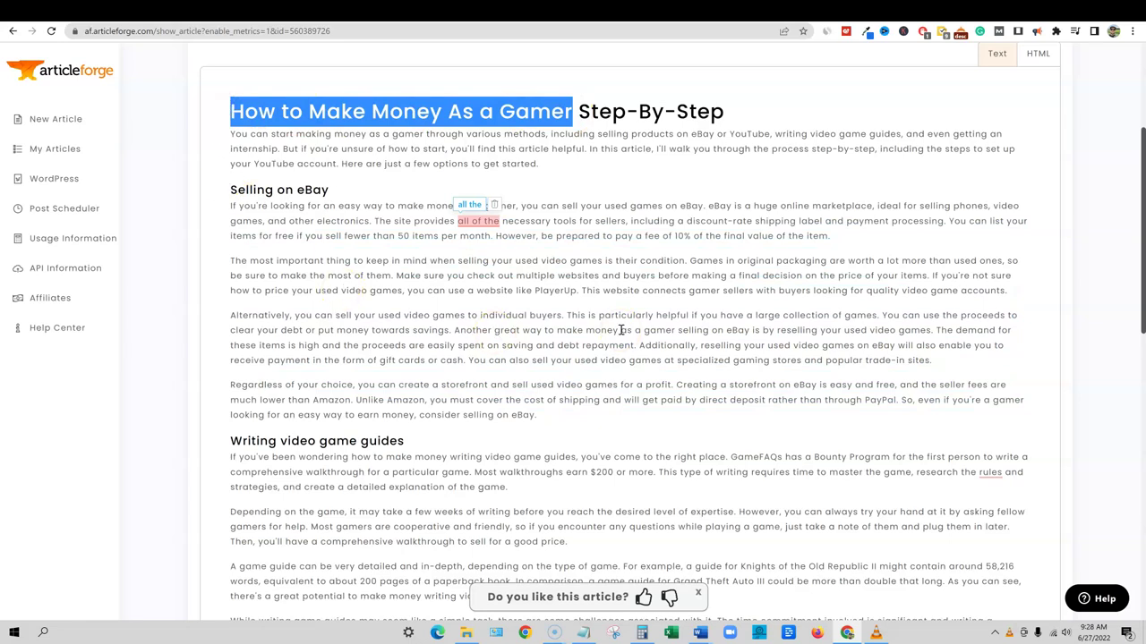
Step: Read the "Writing video game guides" section, highlighting its paragraphs, and continue through "Getting an internship"
scroll(614, 404, "down", 3)
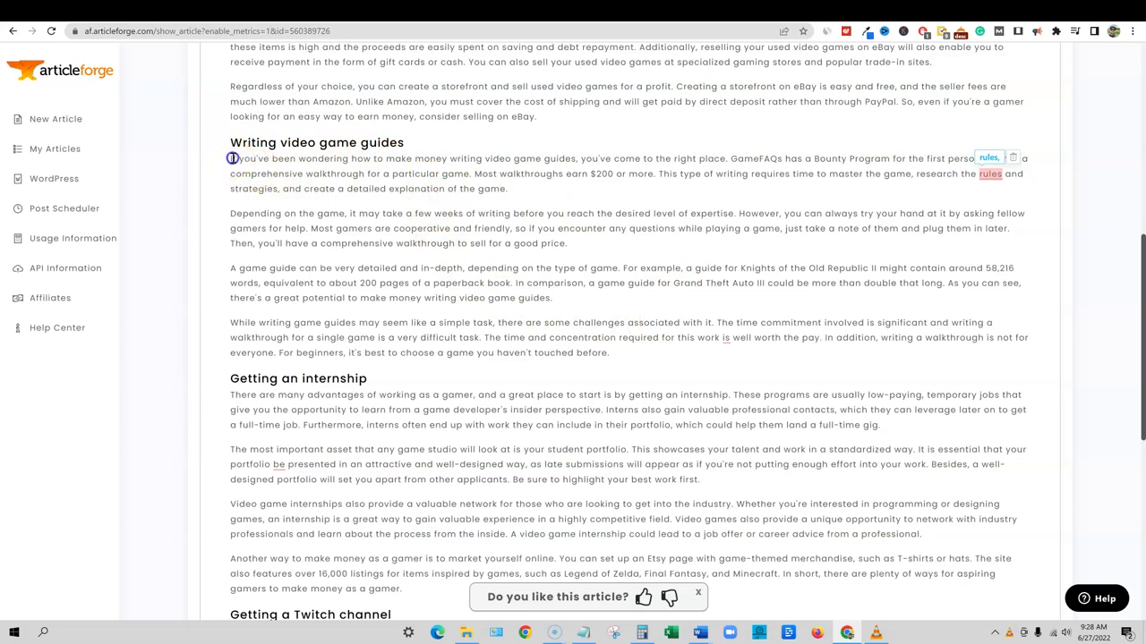
left_click_drag(232, 159, 678, 357)
scroll(409, 388, "down", 4)
left_click(319, 166)
scroll(320, 161, "up", 1)
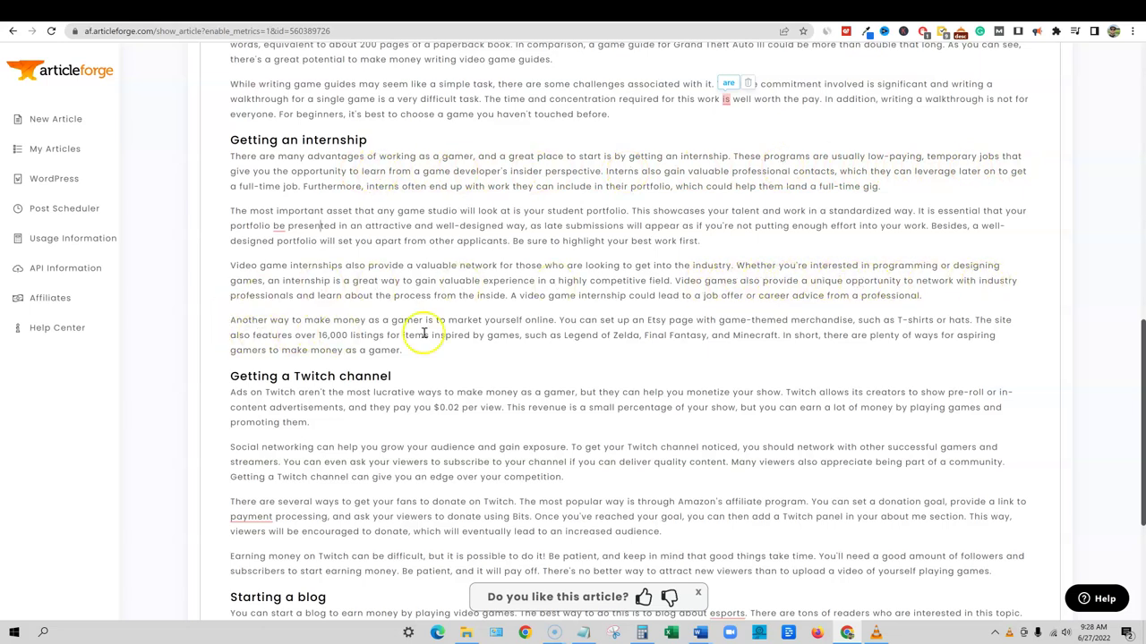
scroll(420, 334, "down", 2)
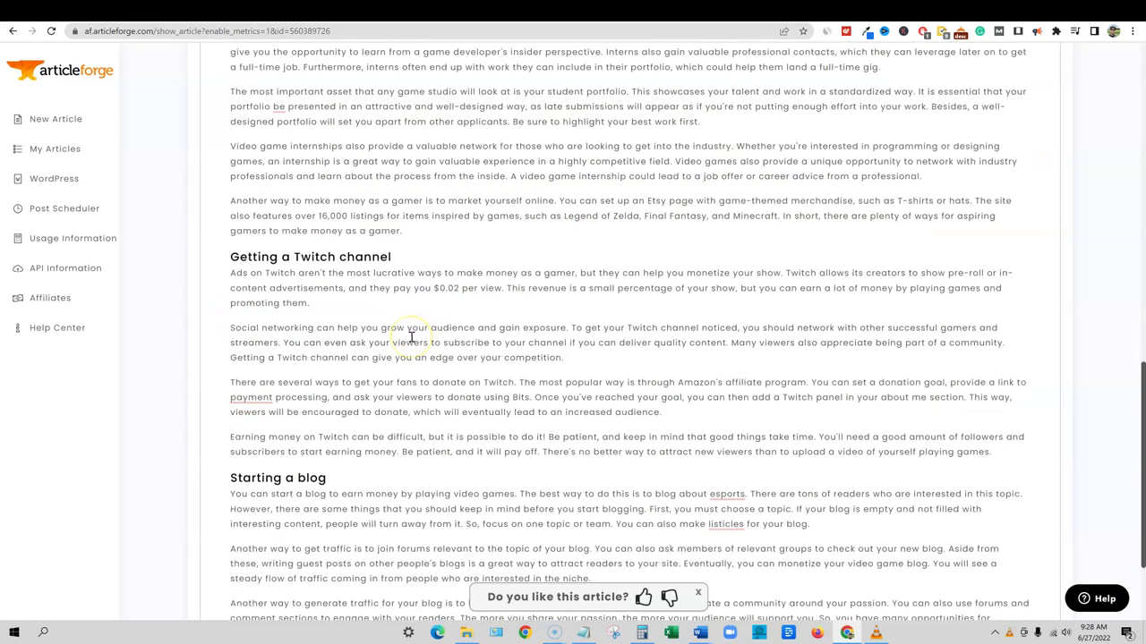
scroll(411, 337, "down", 1)
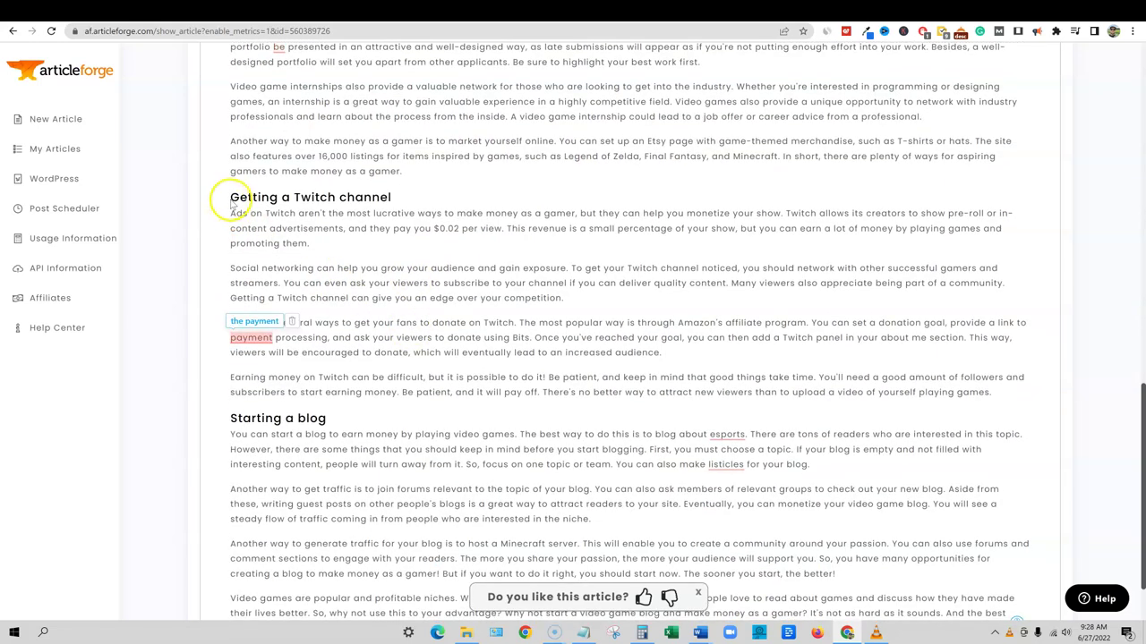
Step: Highlight the "Getting a Twitch channel" section for review and read through "Starting a blog" to the article's end
left_click_drag(231, 199, 1023, 403)
scroll(547, 248, "down", 1)
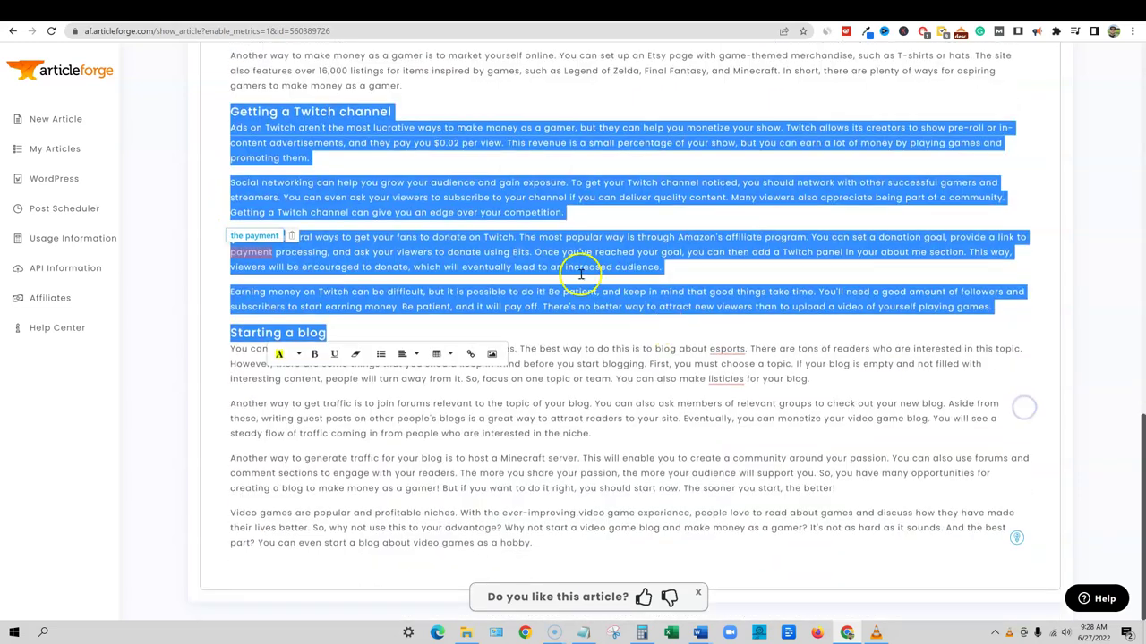
left_click(520, 235)
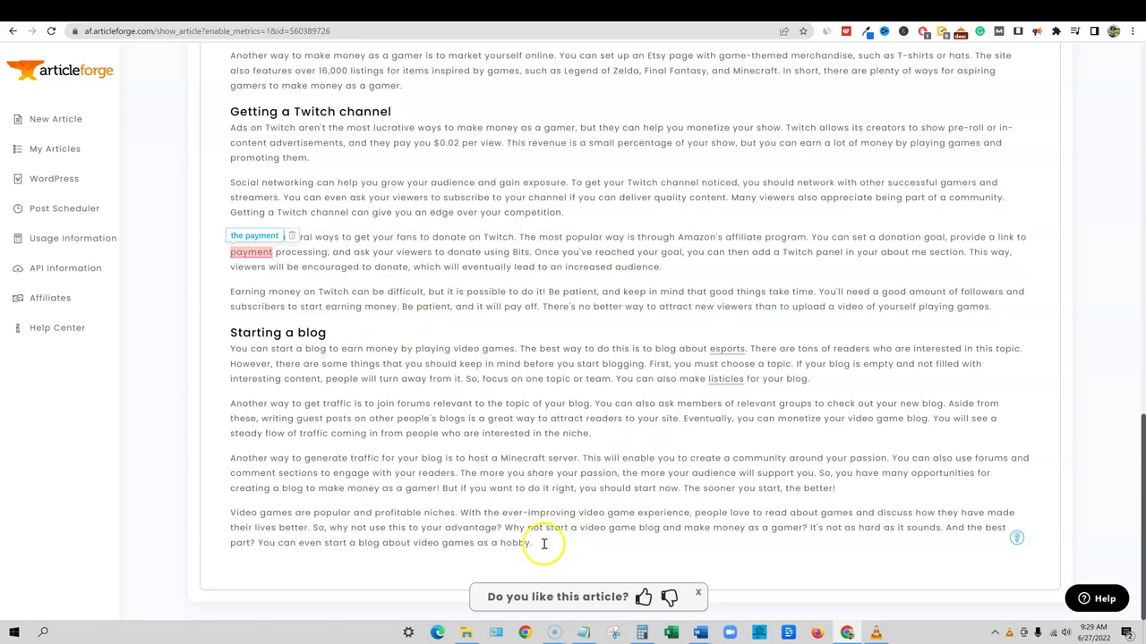
left_click_drag(544, 545, 288, 530)
left_click(257, 333)
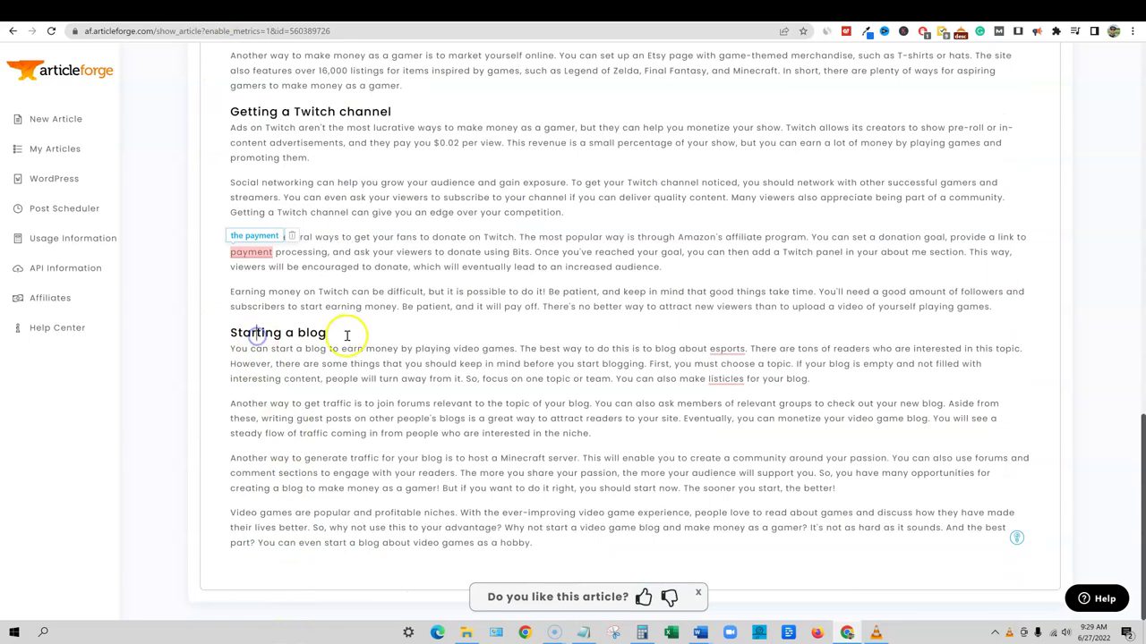
Step: Go back through the section headings to the article's beginning and highlight the whole "Selling on eBay" section
scroll(336, 338, "up", 3)
scroll(322, 312, "up", 2)
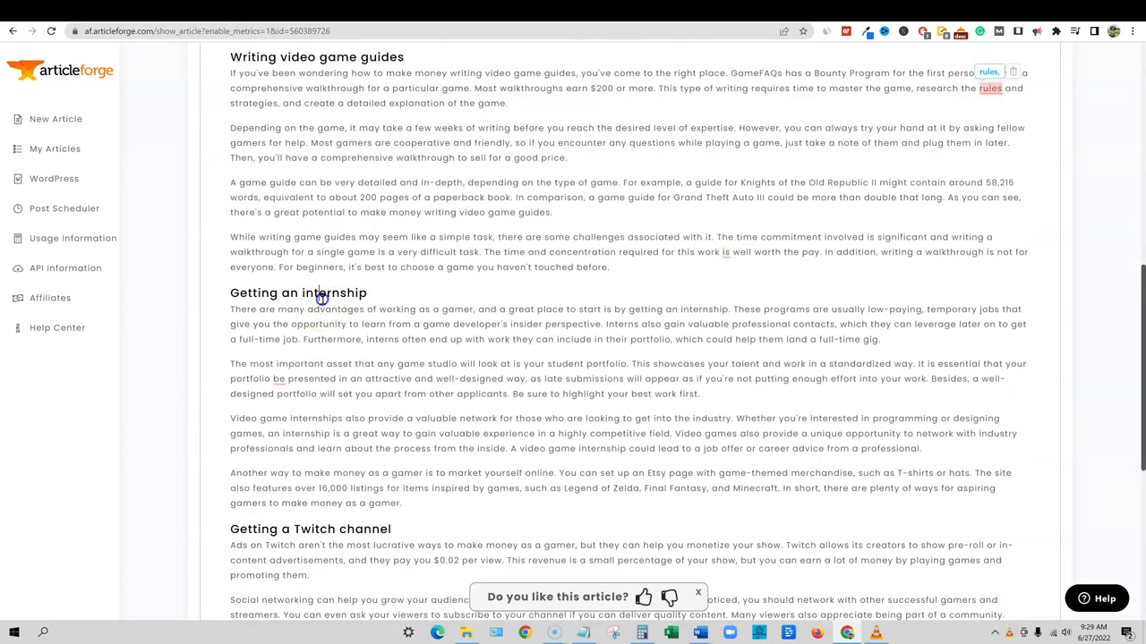
scroll(320, 299, "up", 3)
scroll(326, 300, "up", 4)
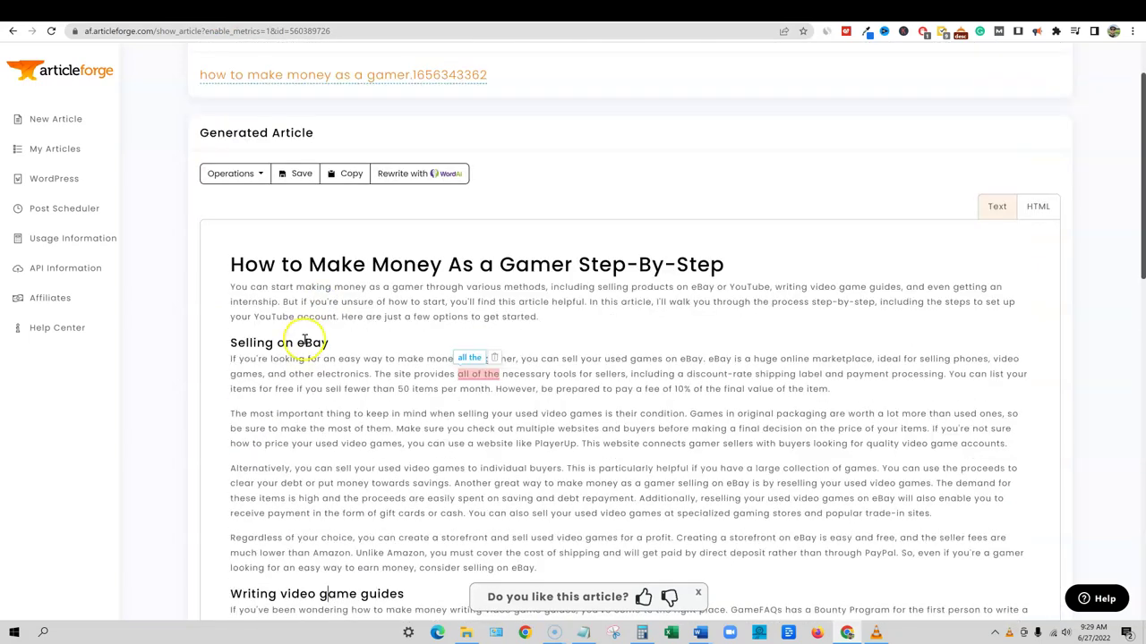
scroll(598, 468, "down", 1)
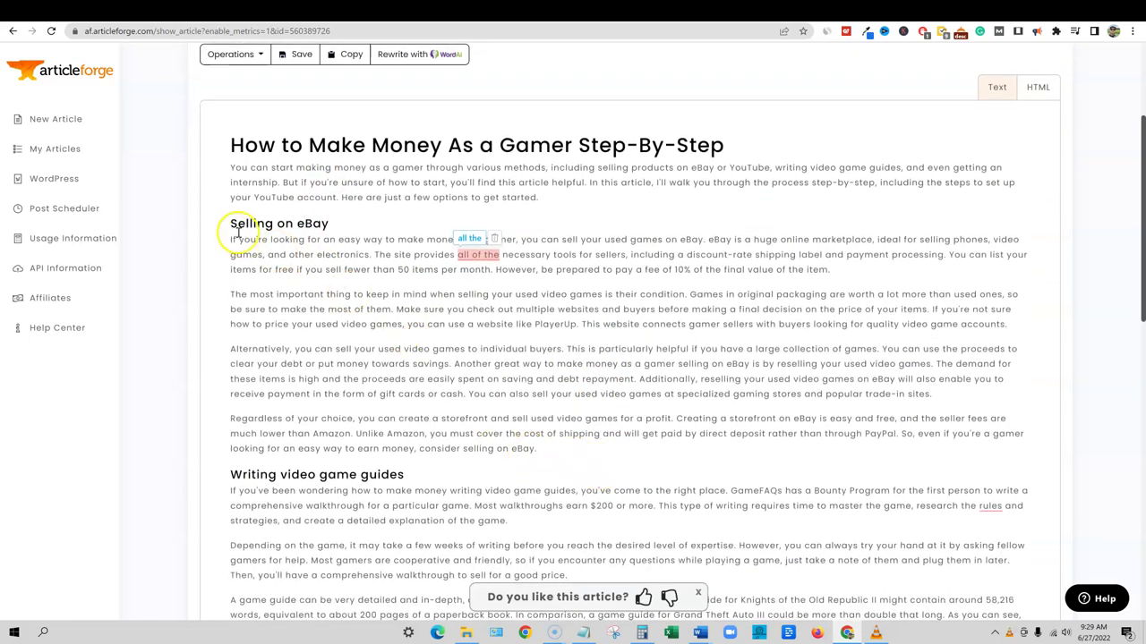
left_click_drag(230, 224, 782, 452)
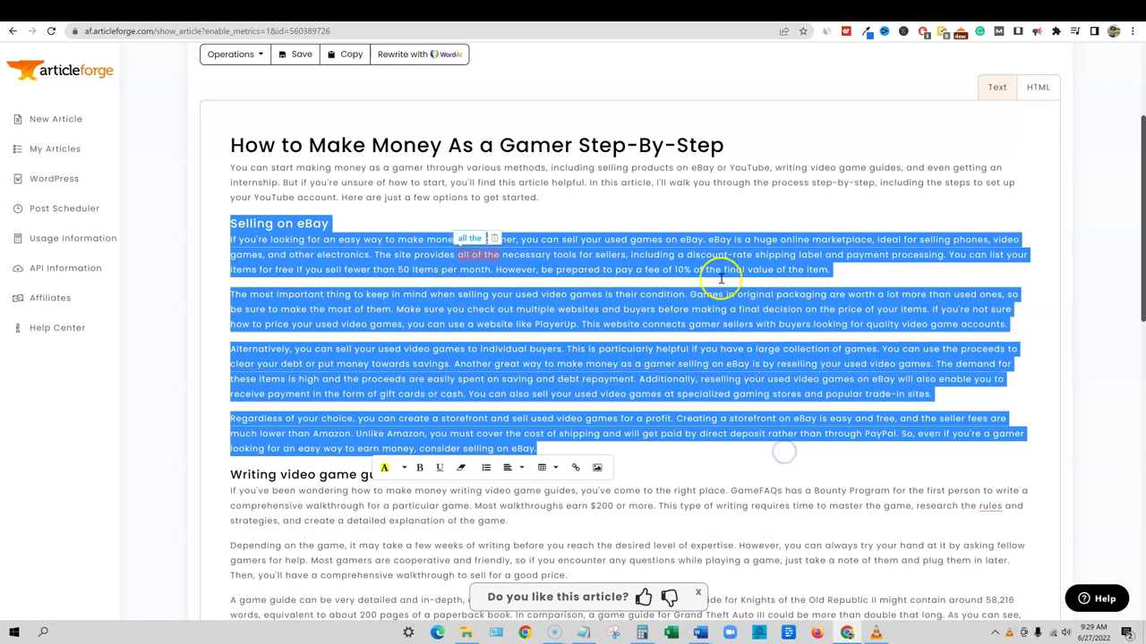
Step: Review the "Writing video game guides" section and split the last paragraph of "Getting an internship" inside the word "game-themed"
scroll(680, 376, "down", 4)
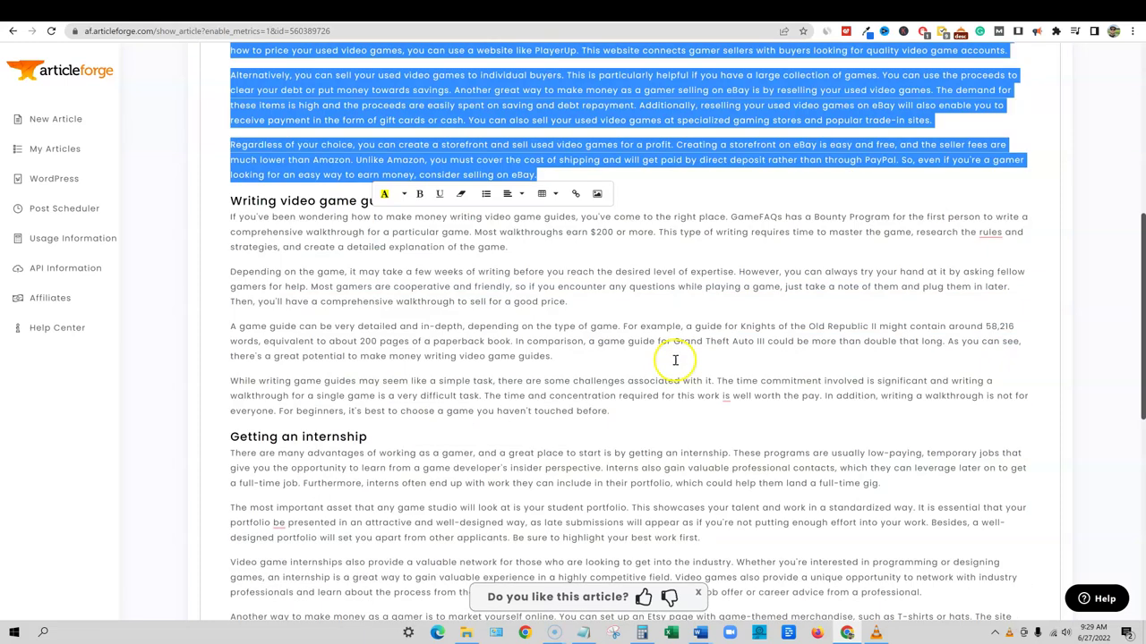
left_click(421, 276)
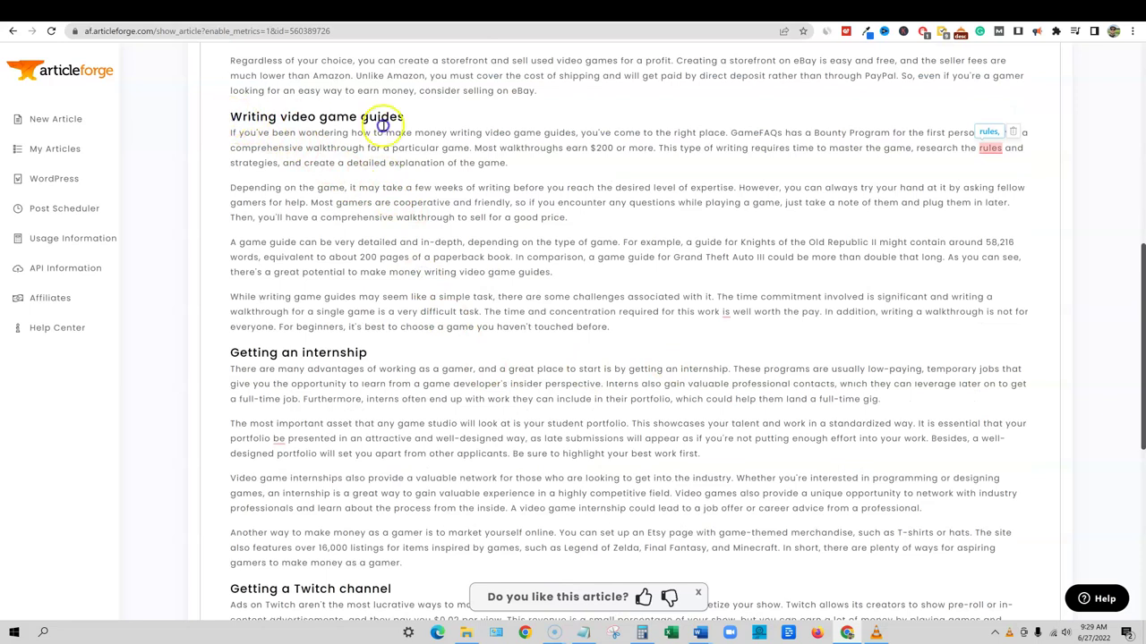
left_click(665, 310)
scroll(488, 352, "down", 1)
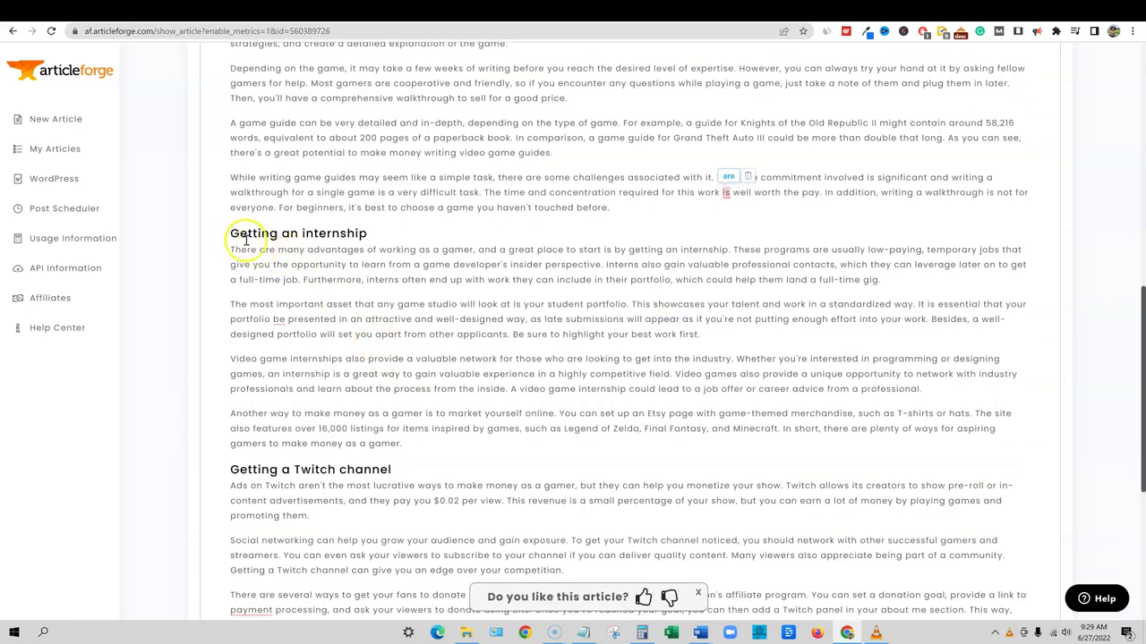
left_click(763, 405)
key("Return")
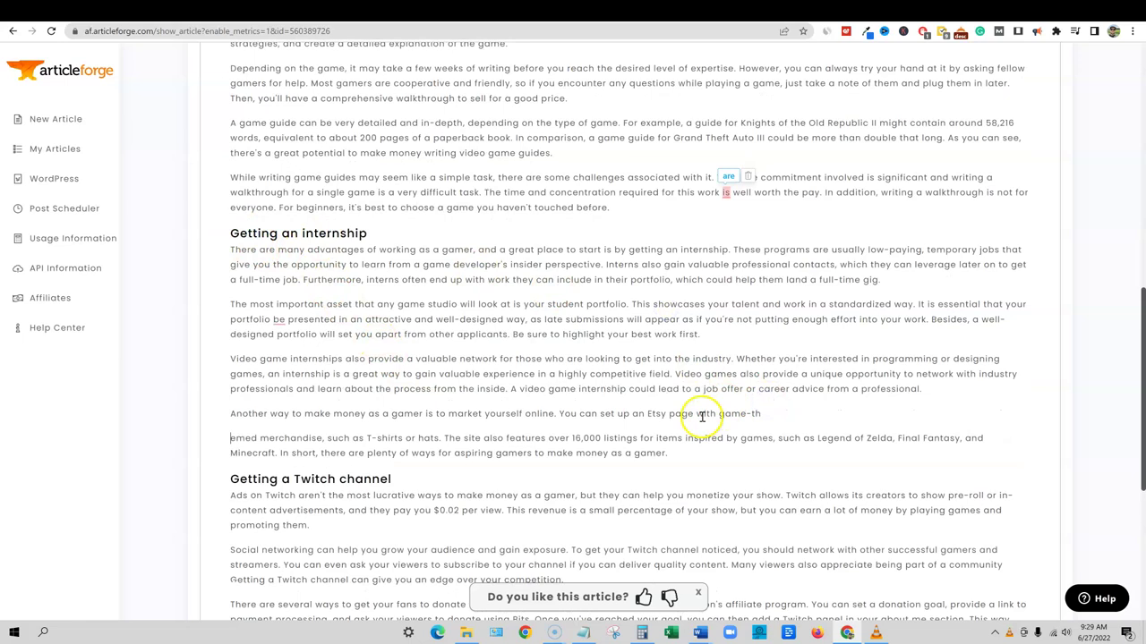
Step: Highlight the "Getting a Twitch channel" and "Starting a blog" sections to assess how each covers the topic
scroll(350, 391, "down", 3)
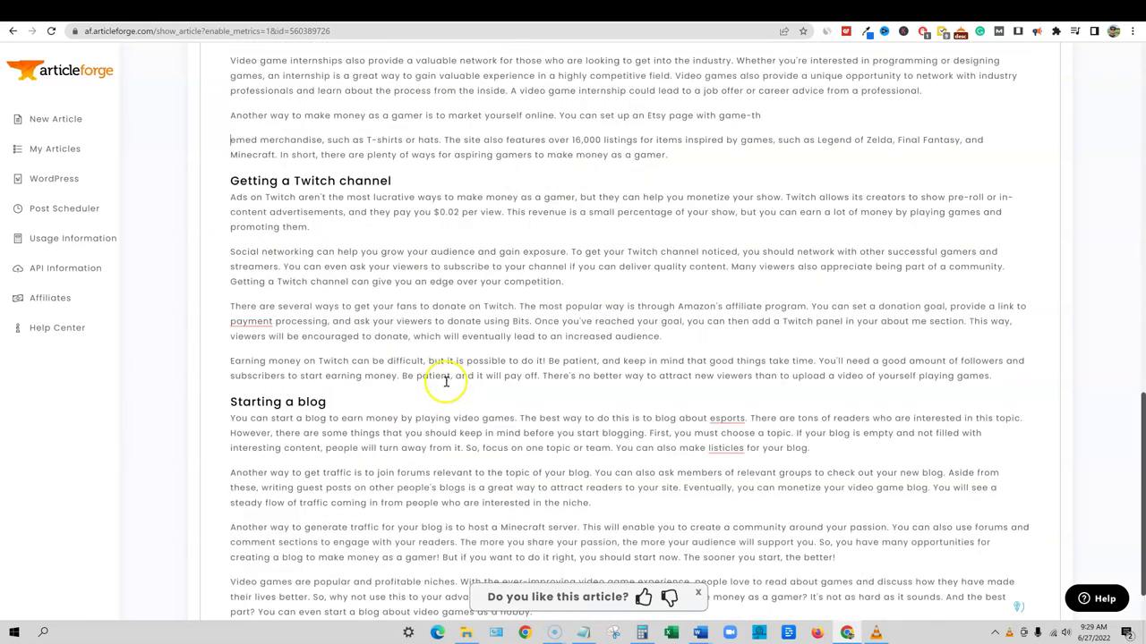
left_click_drag(231, 181, 767, 418)
scroll(492, 391, "down", 1)
left_click(306, 384)
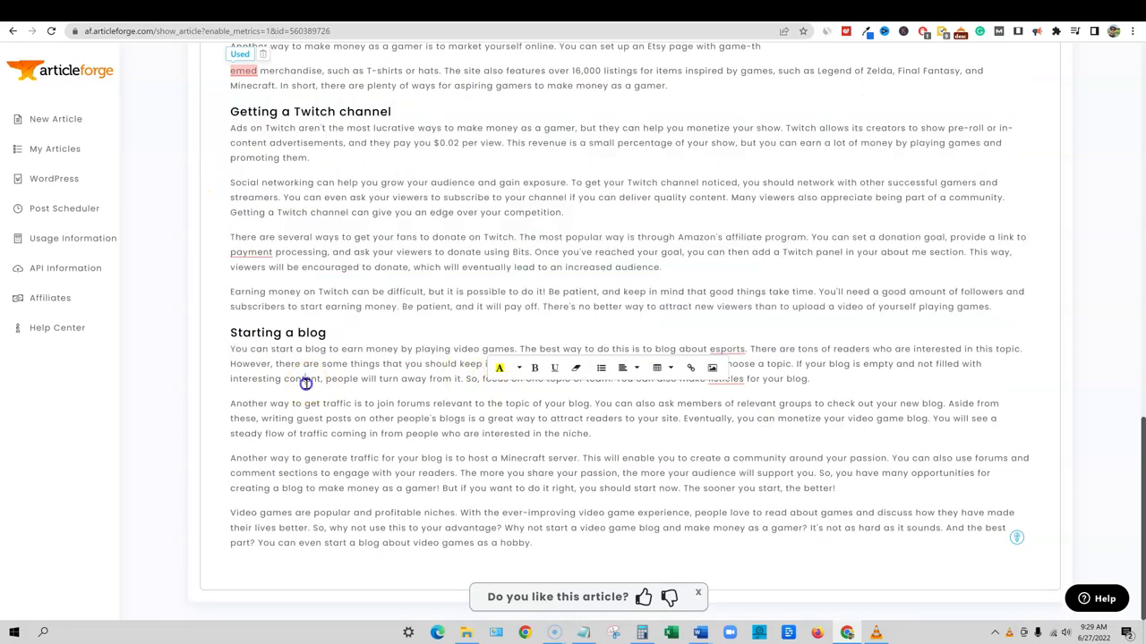
left_click(233, 334)
left_click_drag(232, 334, 829, 295)
scroll(722, 325, "up", 15)
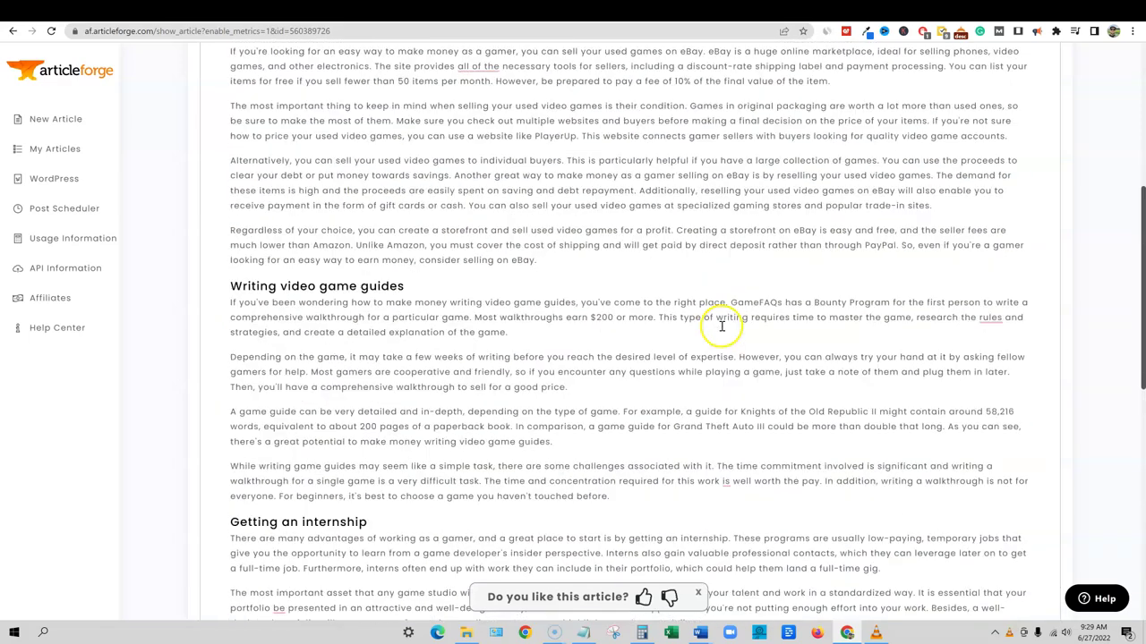
Step: Switch to the Wordplay article on "how to make money as a gamer", skim it and clear its text selection
left_click(845, 9)
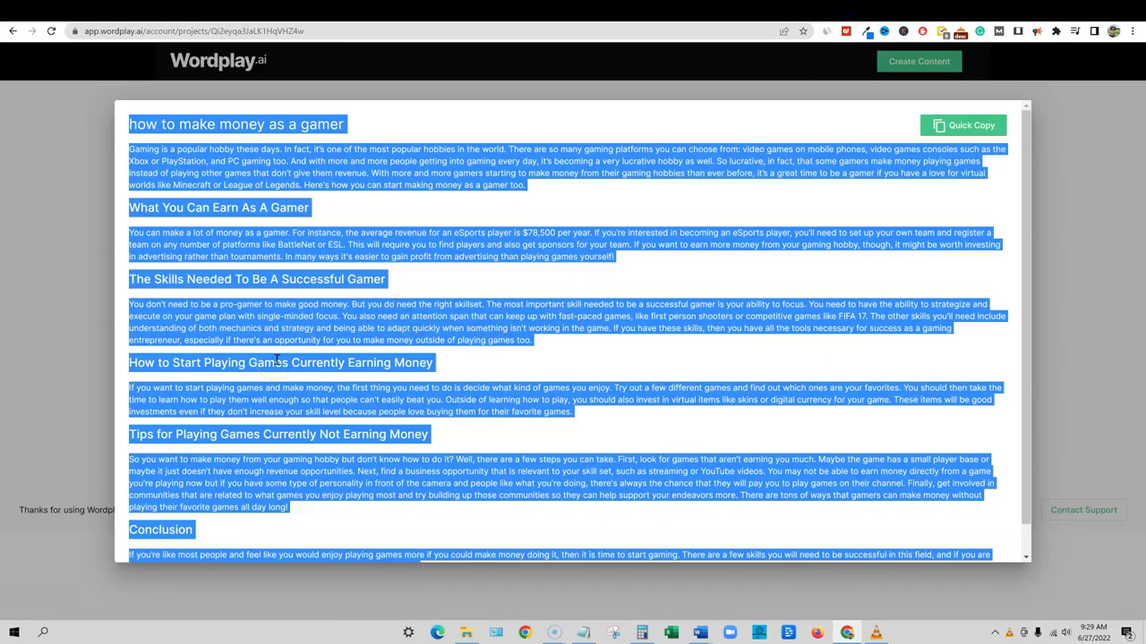
scroll(286, 363, "down", 1)
scroll(501, 376, "up", 1)
scroll(686, 366, "down", 1)
scroll(686, 367, "up", 1)
left_click(580, 238)
left_click(132, 152)
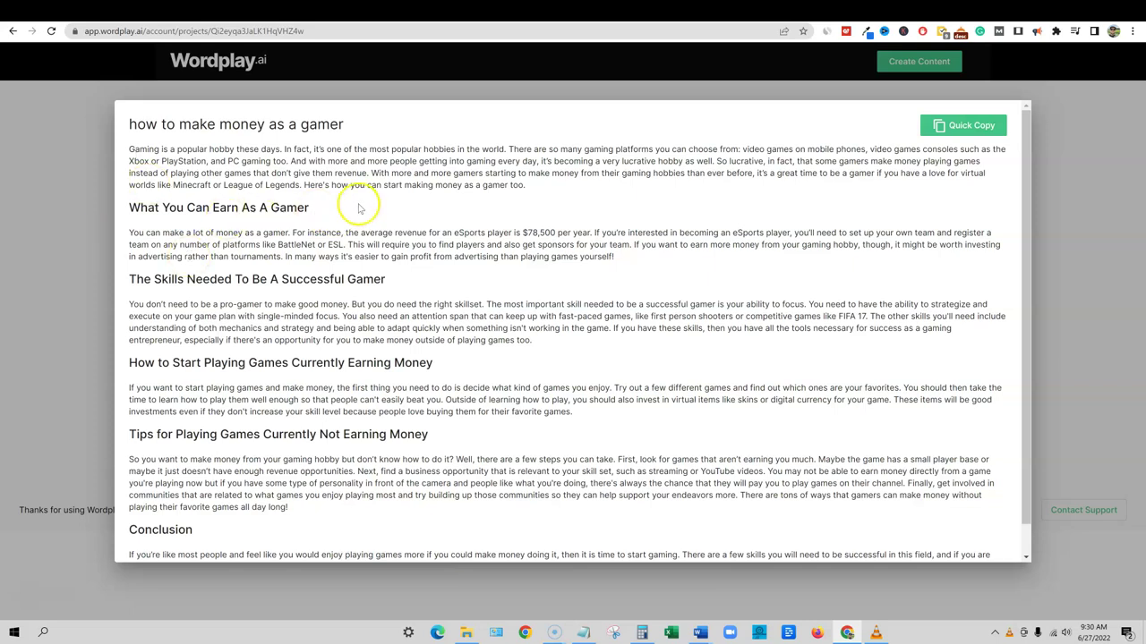
Step: Examine the Wordplay article's headings down to the Conclusion and highlight its text from the introduction into the tips section
scroll(557, 285, "down", 1)
scroll(557, 276, "up", 1)
scroll(488, 361, "down", 1)
scroll(485, 359, "up", 1)
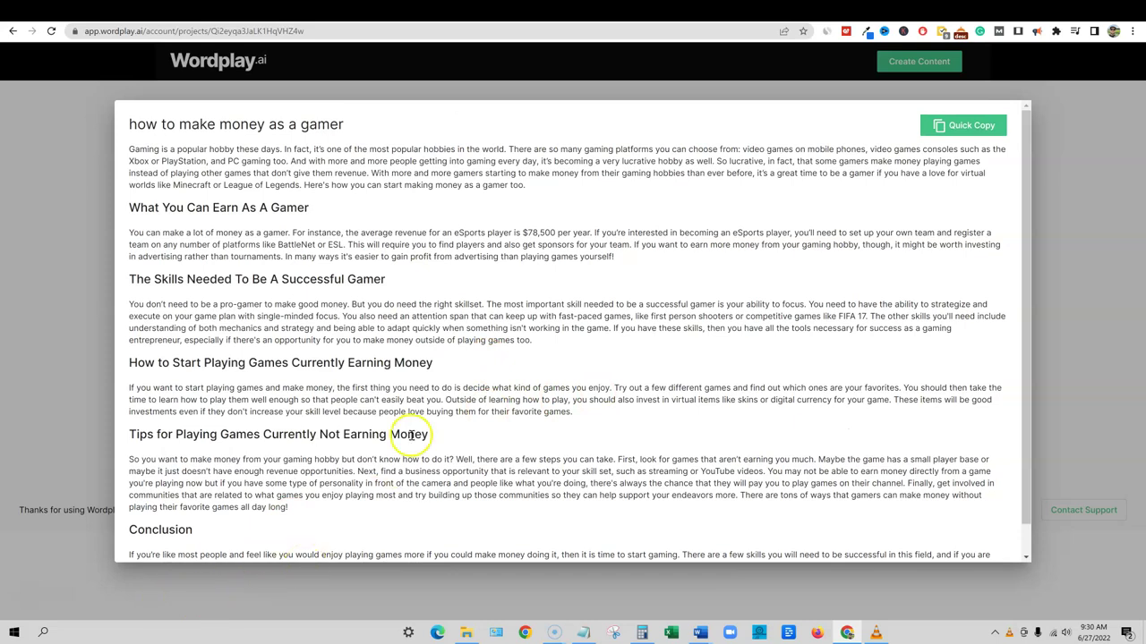
scroll(447, 491, "down", 1)
scroll(447, 494, "up", 1)
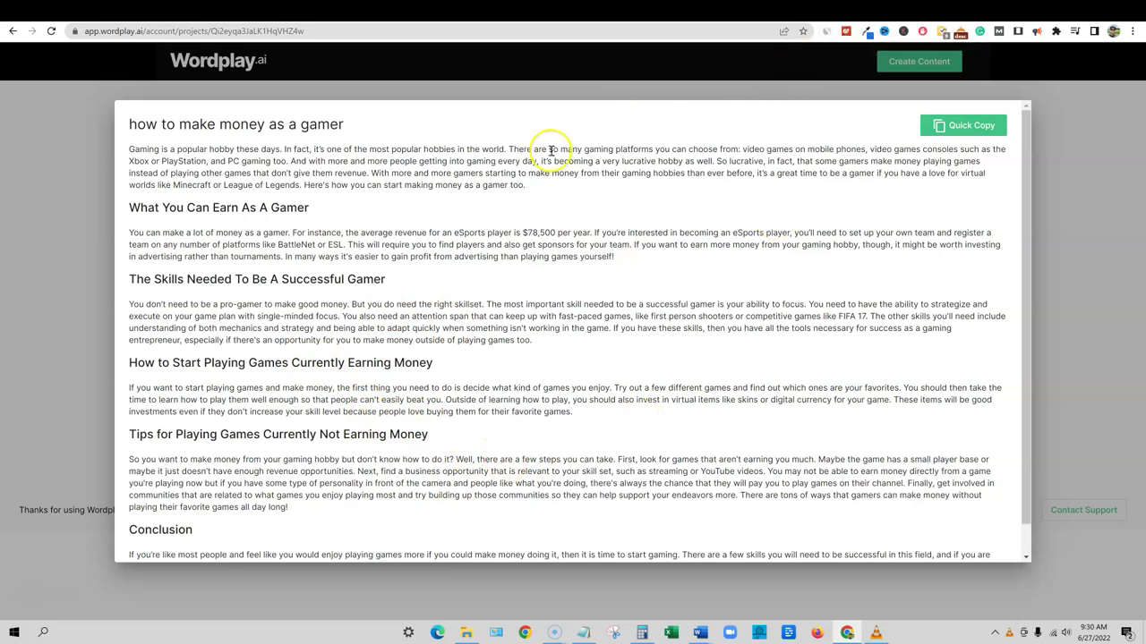
left_click_drag(523, 161, 833, 472)
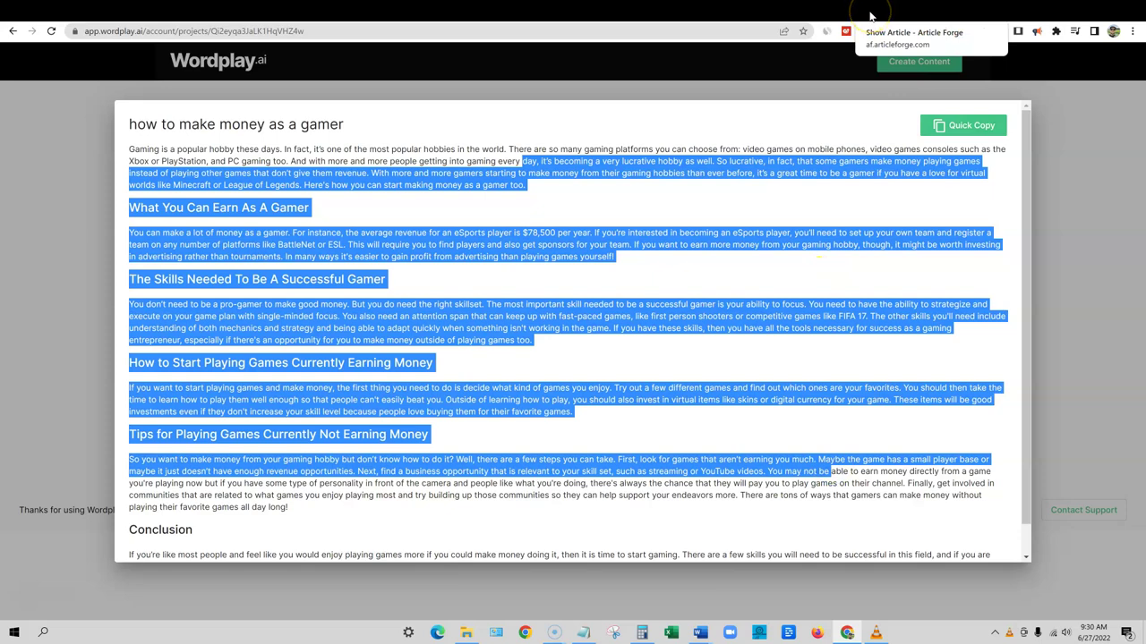
Step: Return to the Article Forge article and skim it from the introduction to the final blog section for comparison
left_click(870, 16)
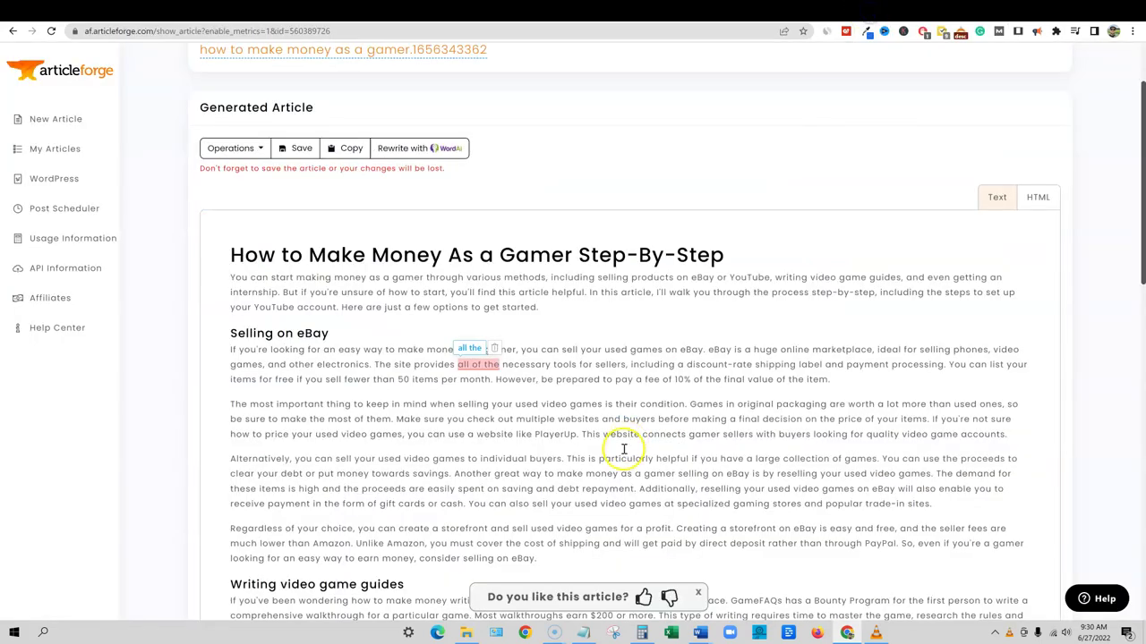
scroll(624, 443, "down", 4)
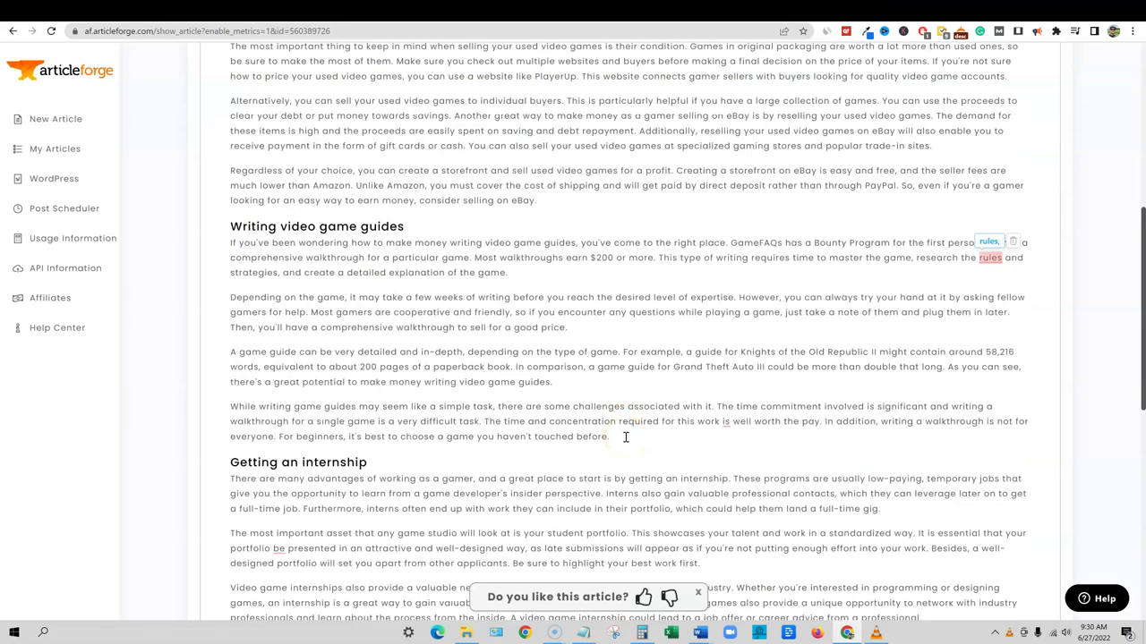
scroll(626, 437, "down", 5)
left_click_drag(991, 459, 831, 444)
left_click(488, 370)
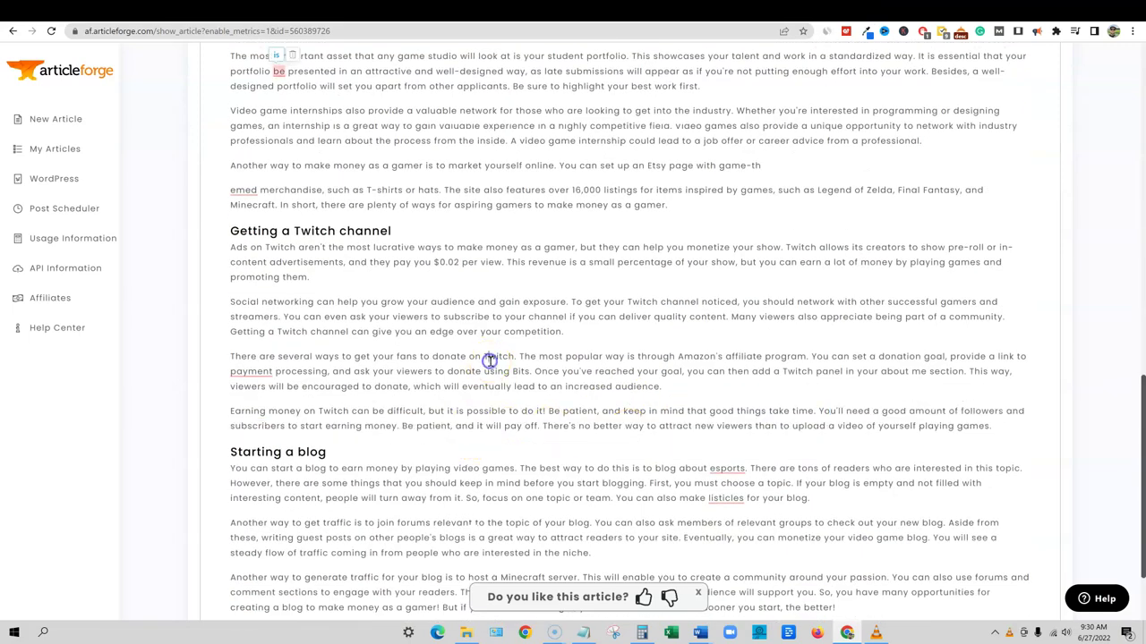
scroll(542, 402, "down", 3)
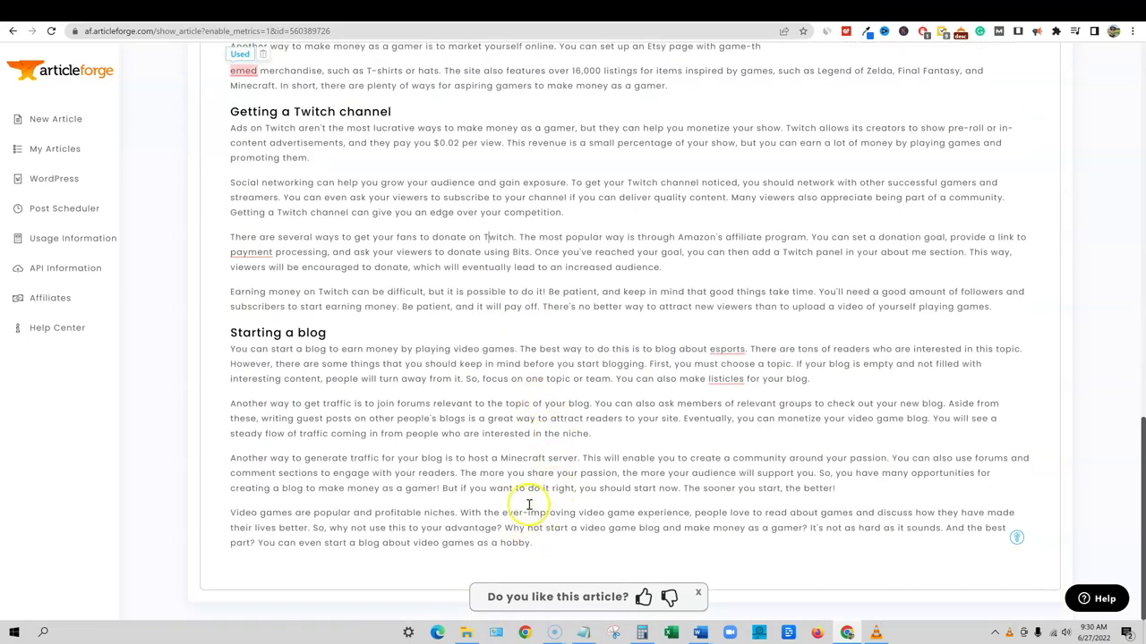
scroll(535, 537, "up", 15)
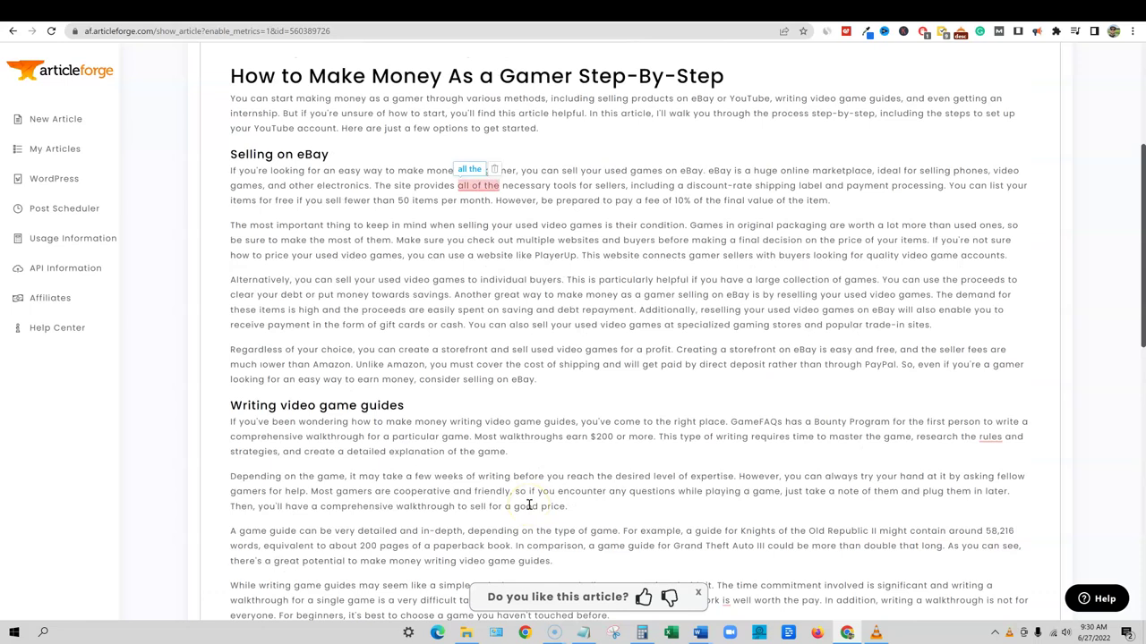
scroll(529, 505, "up", 3)
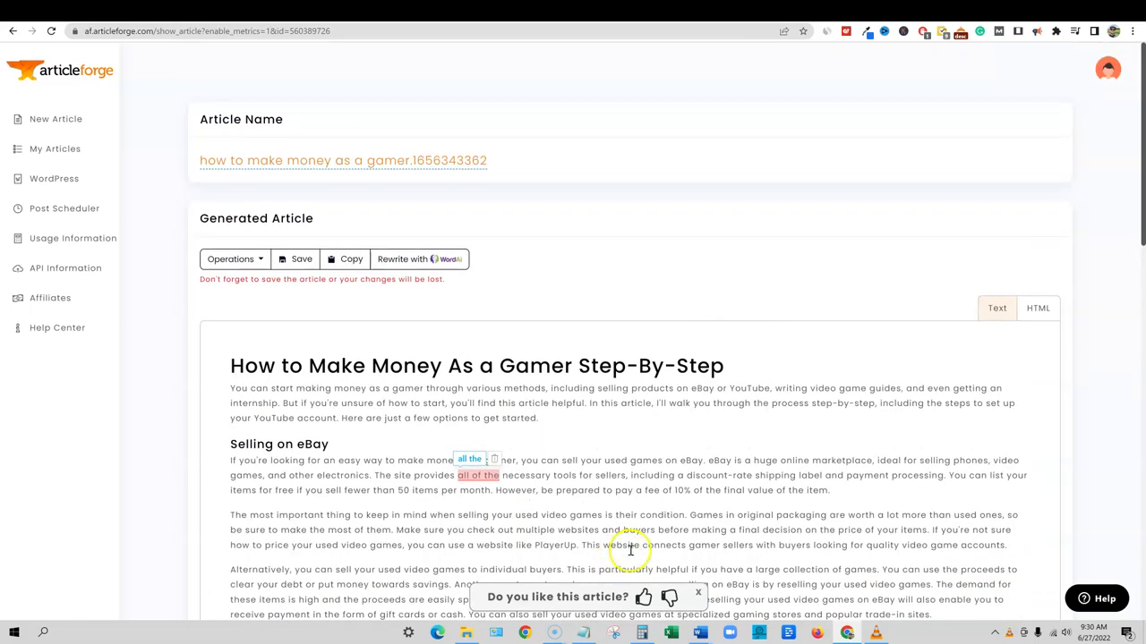
Step: Switch to the Notepad comparison list and enter "tie" beside both quality and speed
left_click(583, 633)
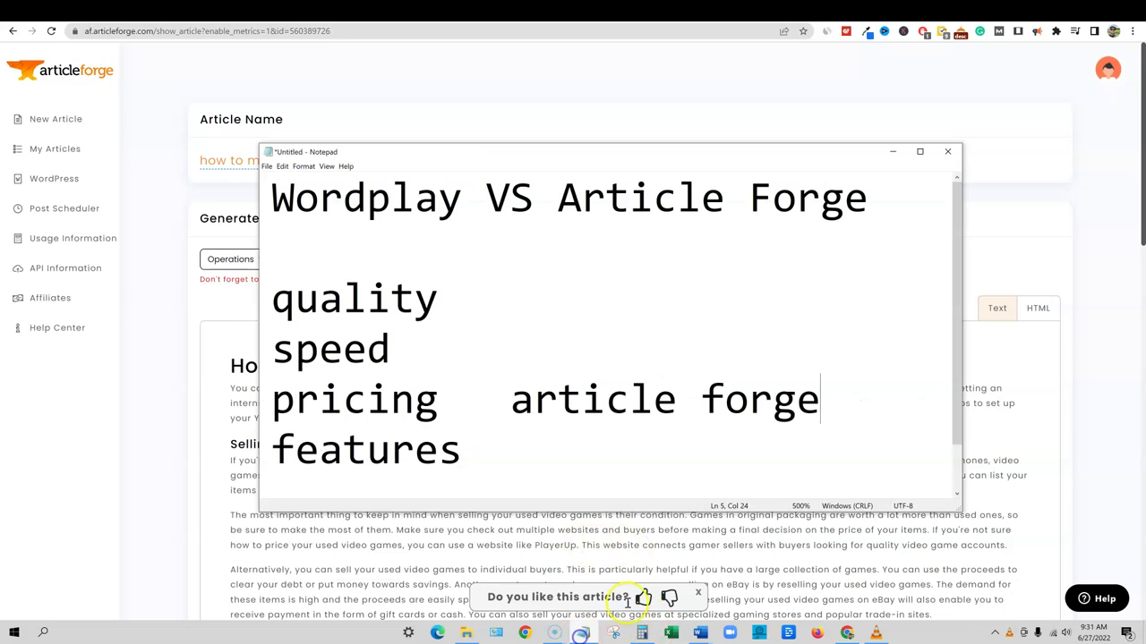
left_click(458, 302)
type("tie")
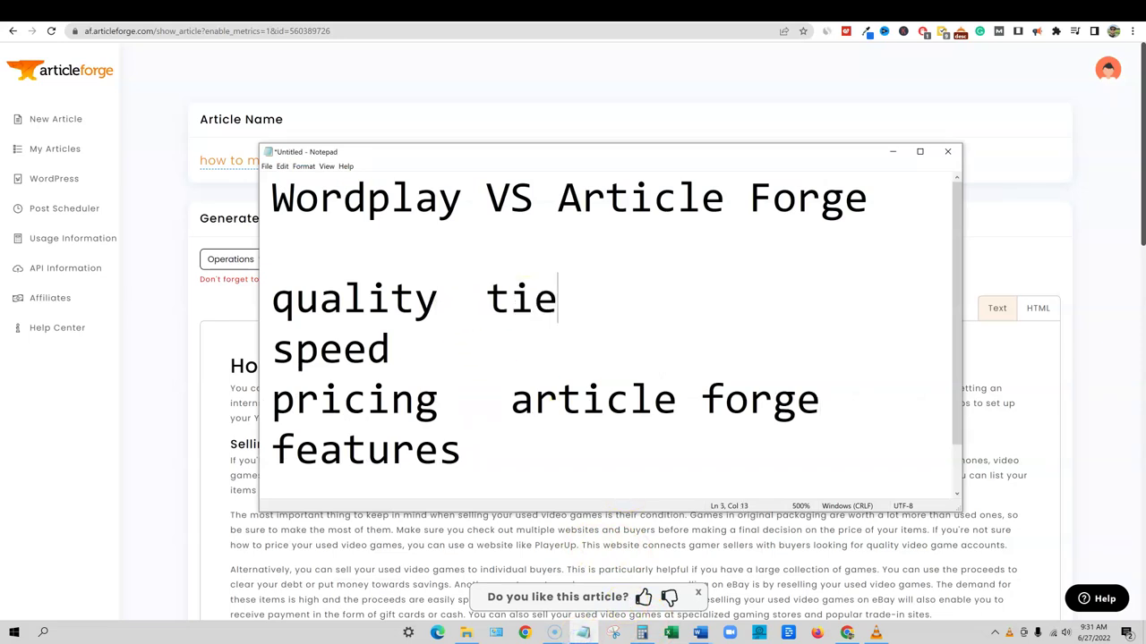
left_click(484, 349)
type("tie")
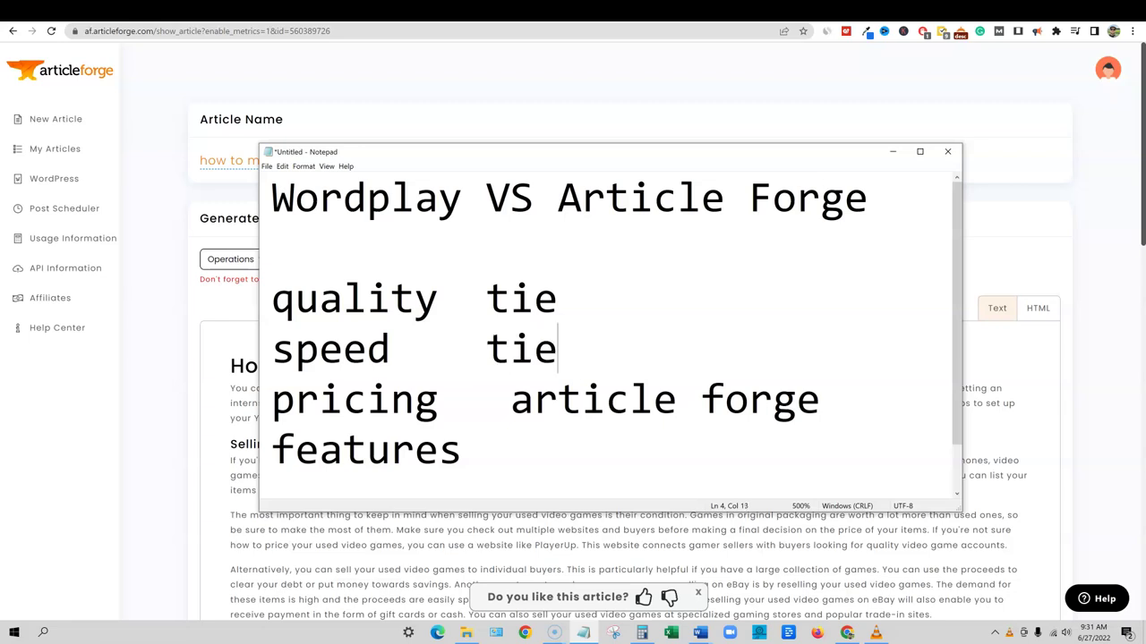
left_click_drag(604, 358, 460, 354)
left_click(557, 352)
left_click_drag(588, 353, 417, 351)
left_click(570, 352)
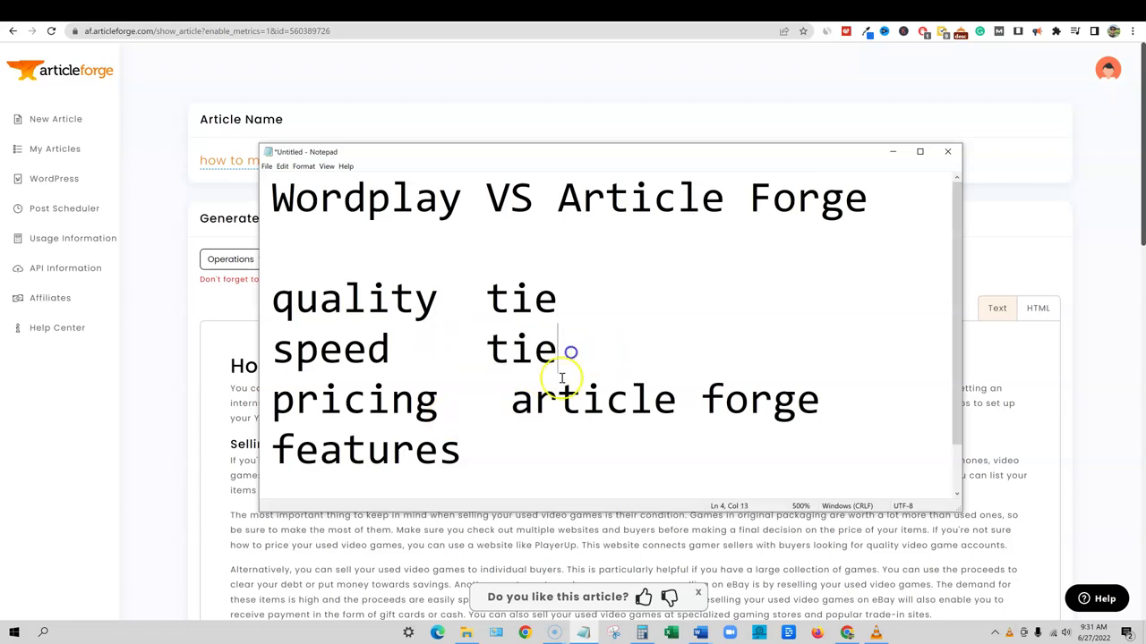
Step: Enter "article forge" as the verdict beside features in the comparison list
left_click(542, 463)
type("article fo")
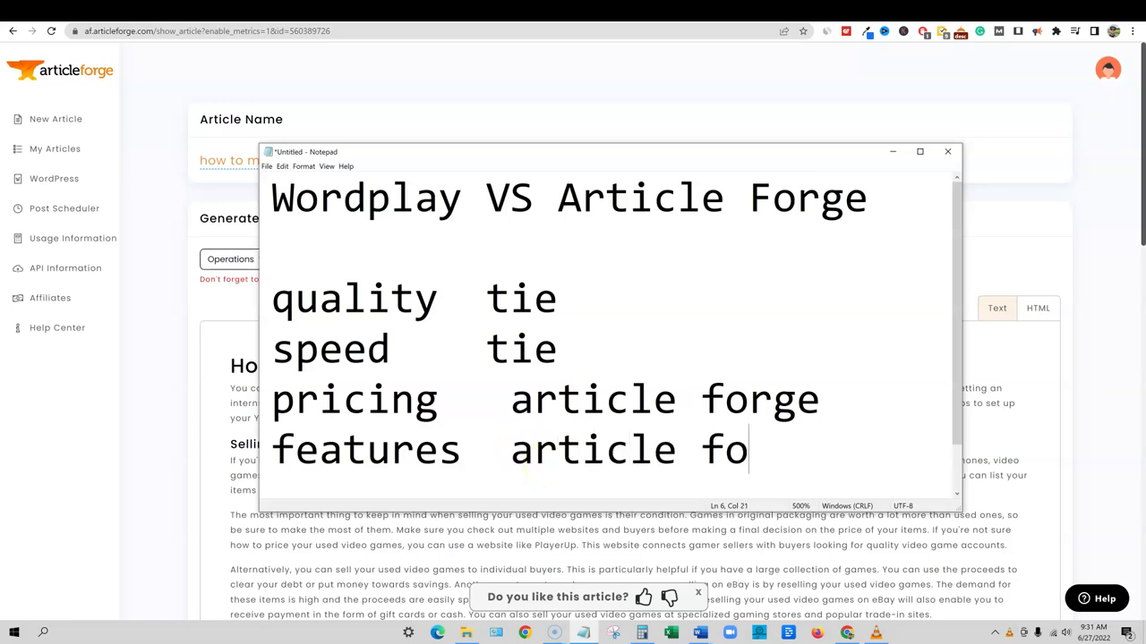
type("rge")
scroll(494, 400, "down", 1)
scroll(494, 400, "up", 1)
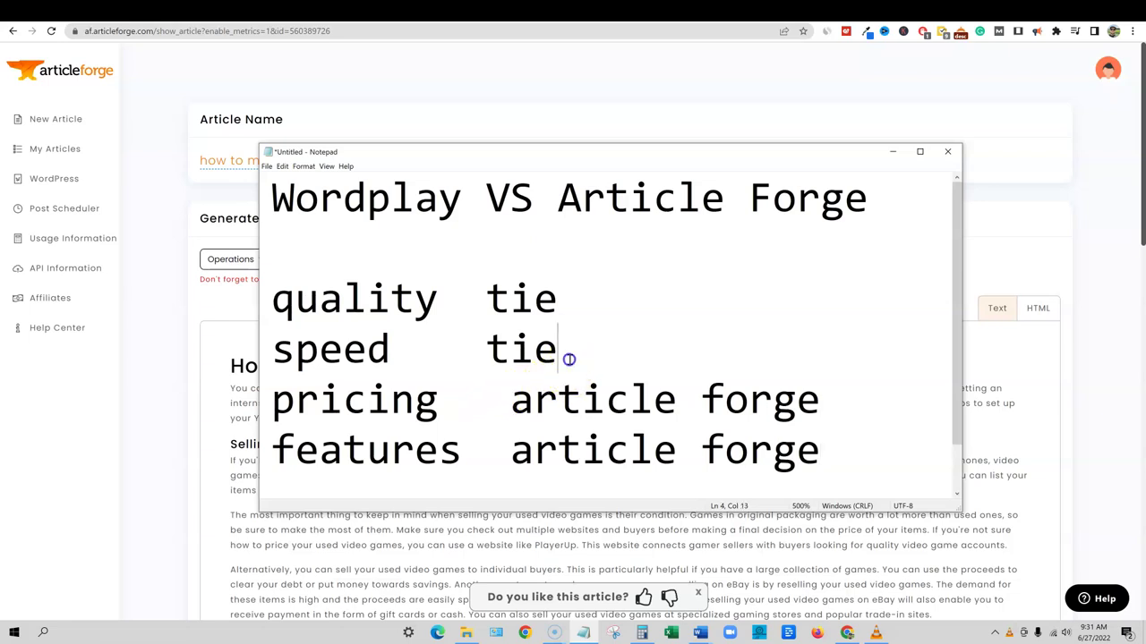
left_click_drag(566, 360, 489, 294)
left_click_drag(832, 404, 488, 404)
left_click_drag(829, 456, 400, 439)
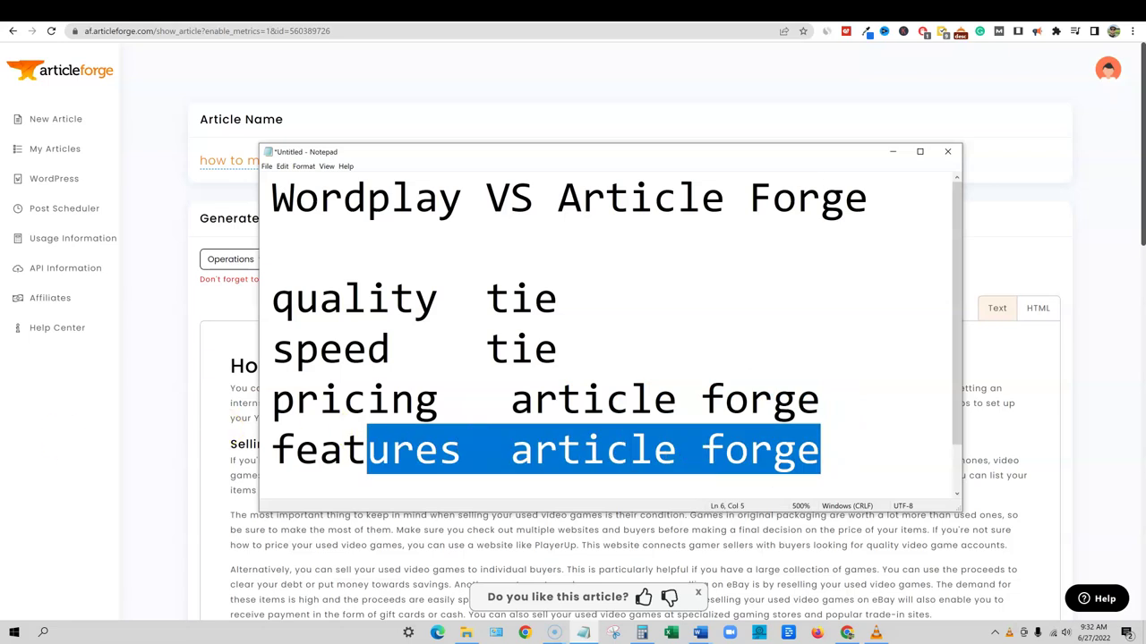
Step: Add the note "wordplay suddenly was kicked off appsumo." below the features line, separated by a blank line
left_click(818, 463)
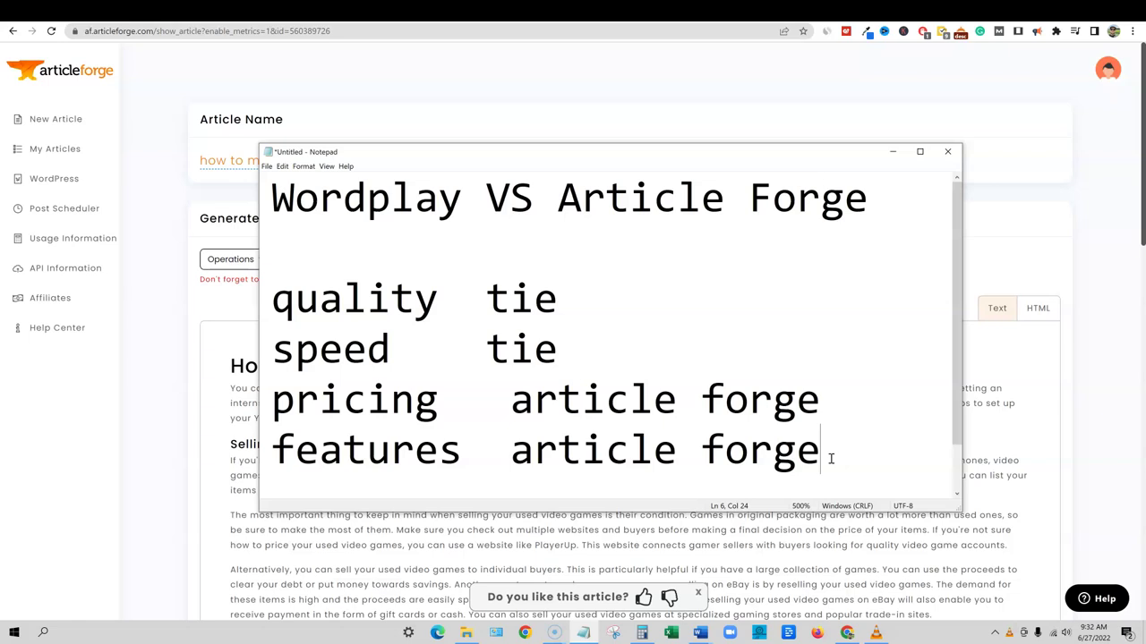
key("Return")
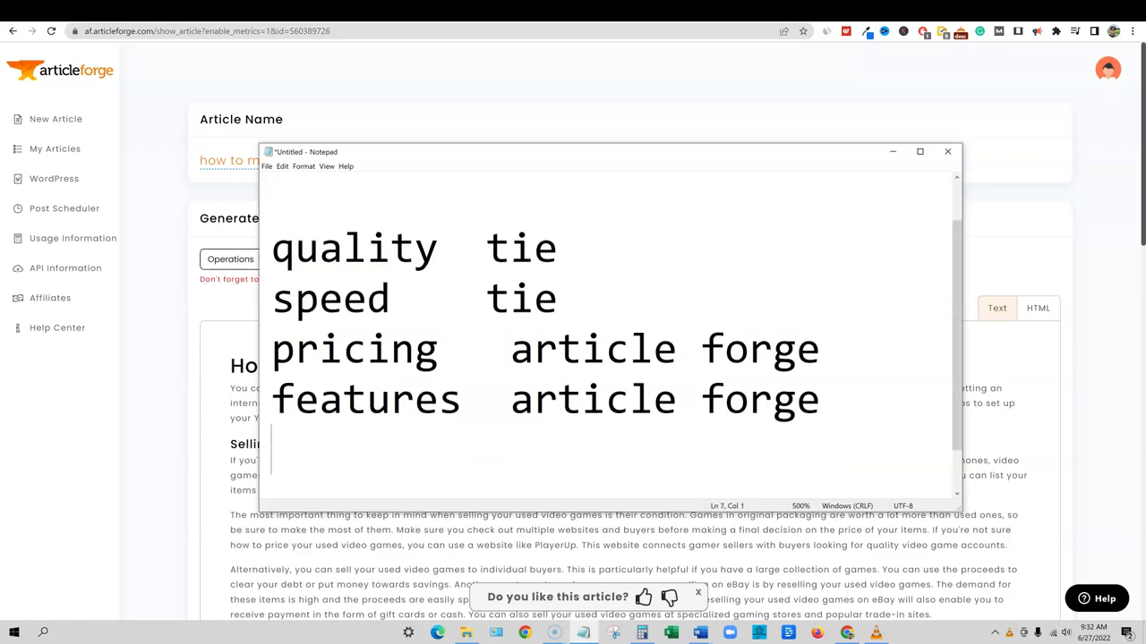
key("Return")
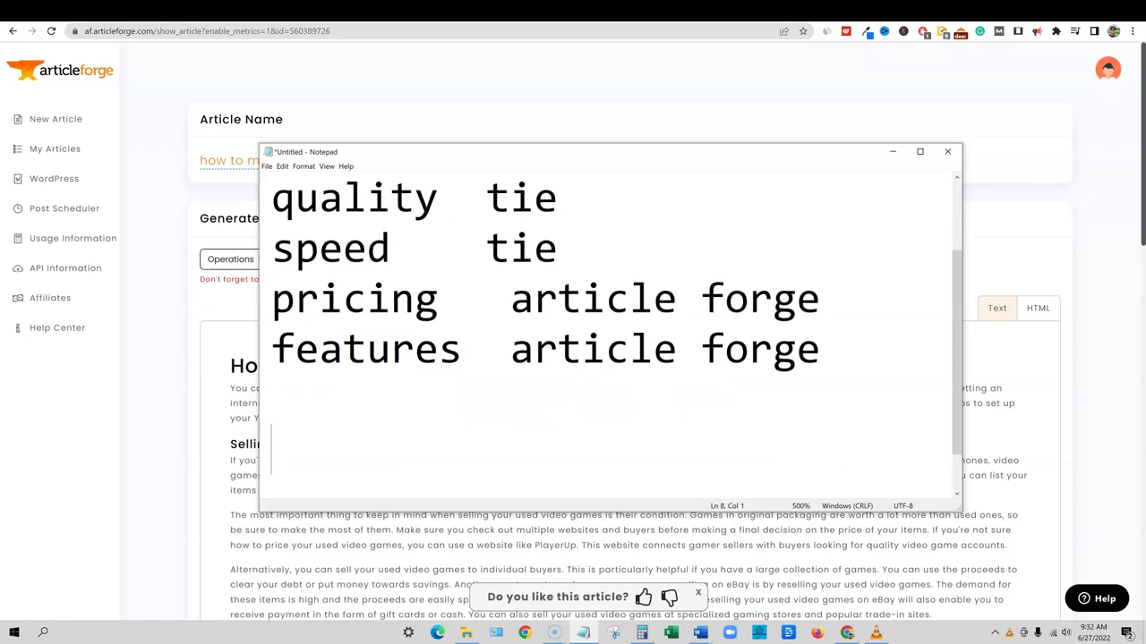
type("wordplay")
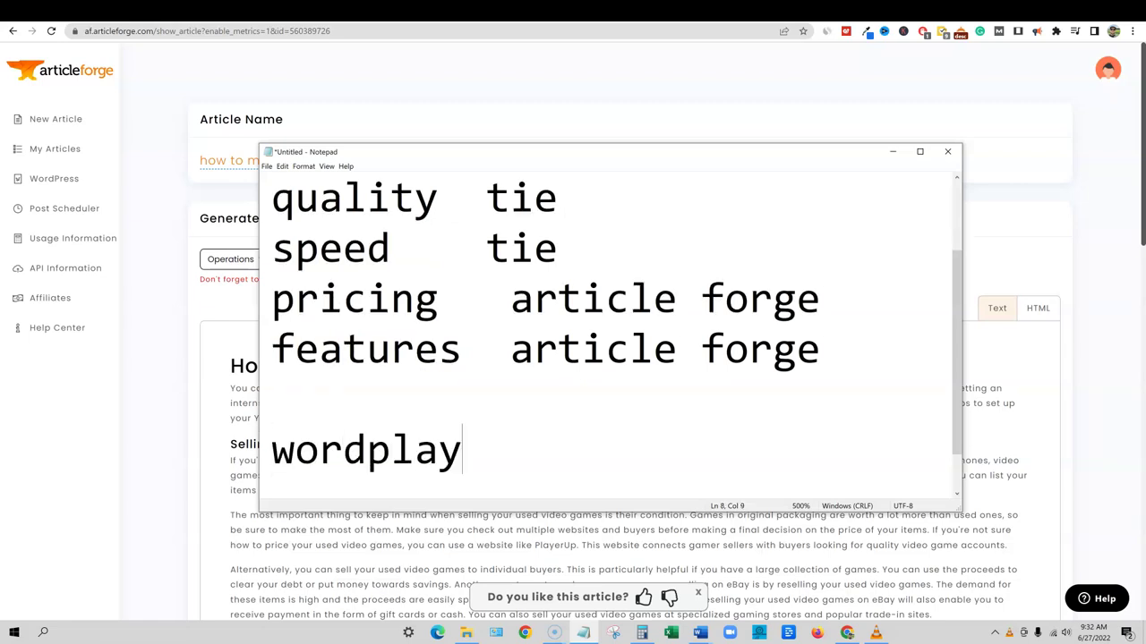
type(" suddenly")
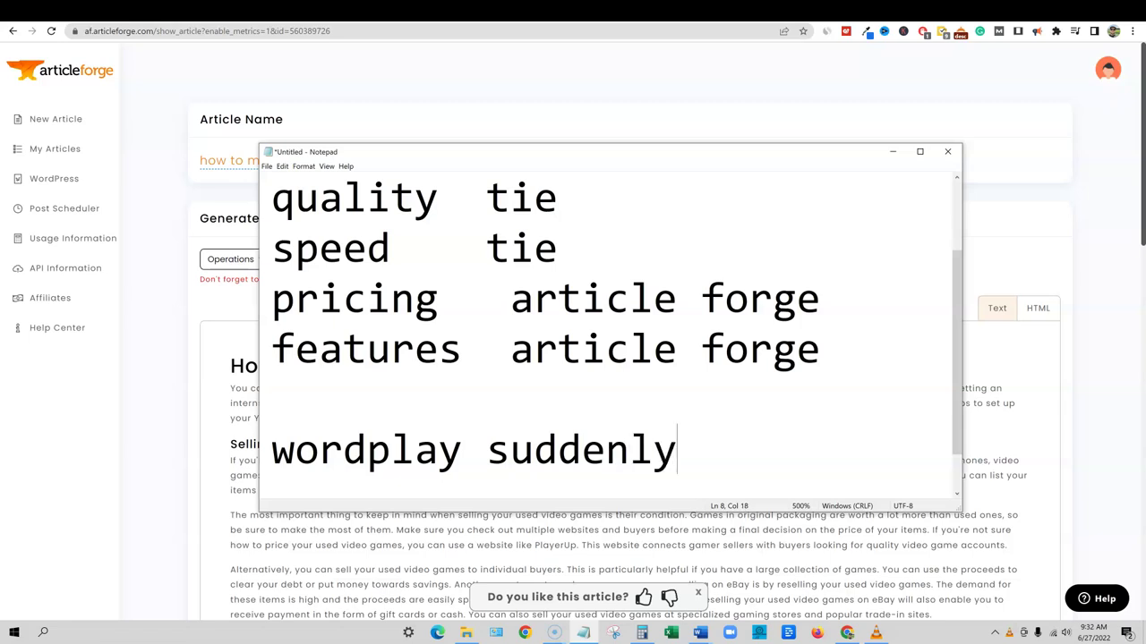
type(" was ki")
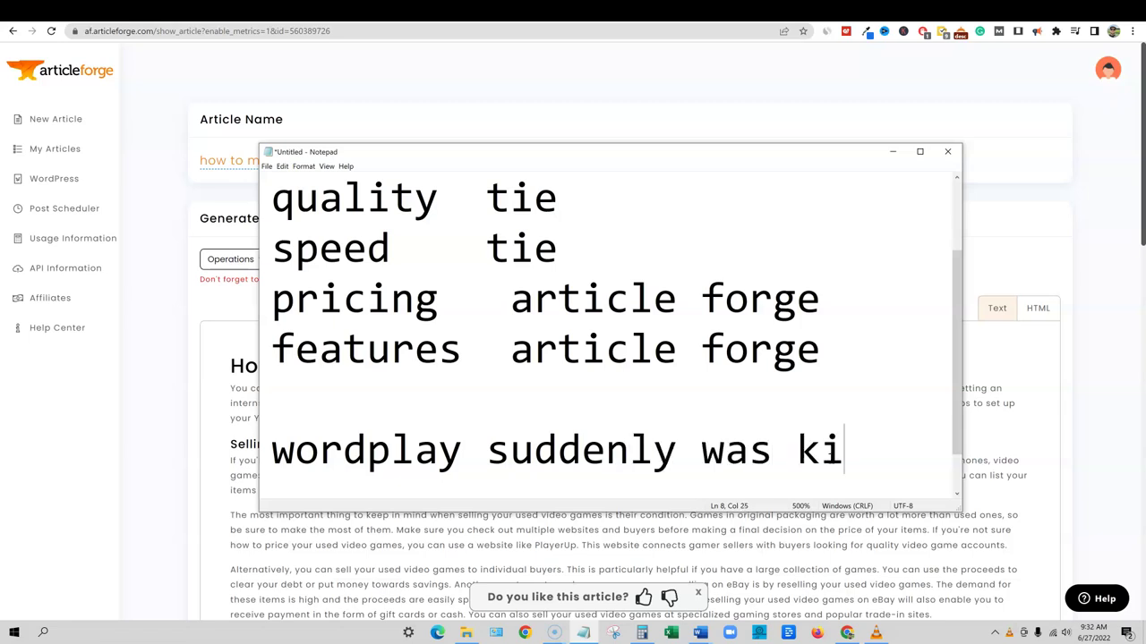
type("cked off ")
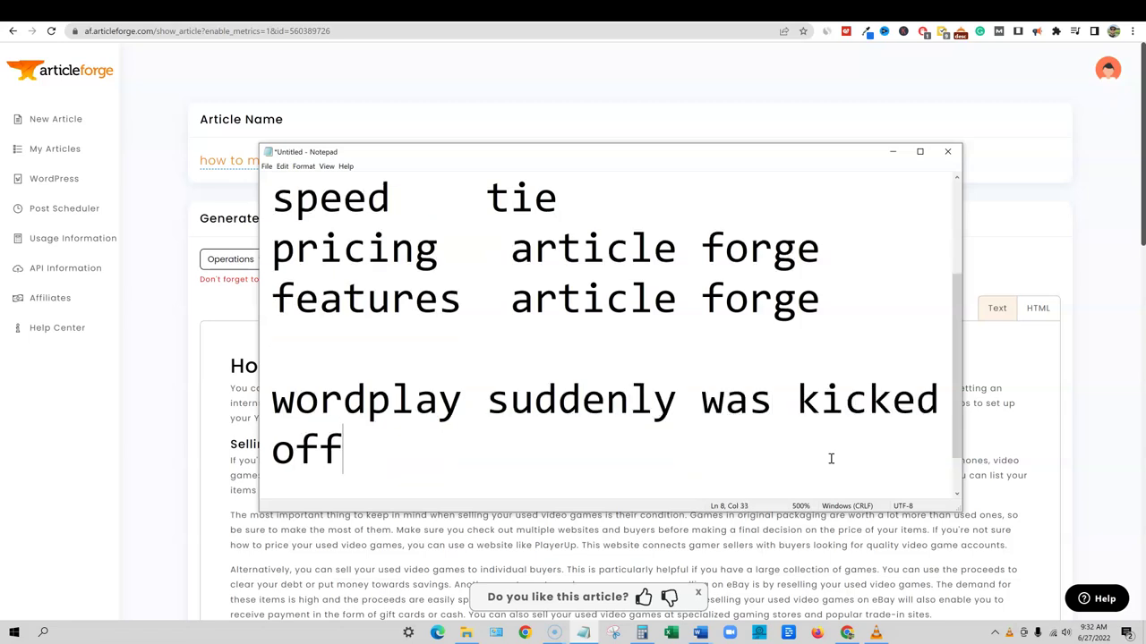
type("appsumo.")
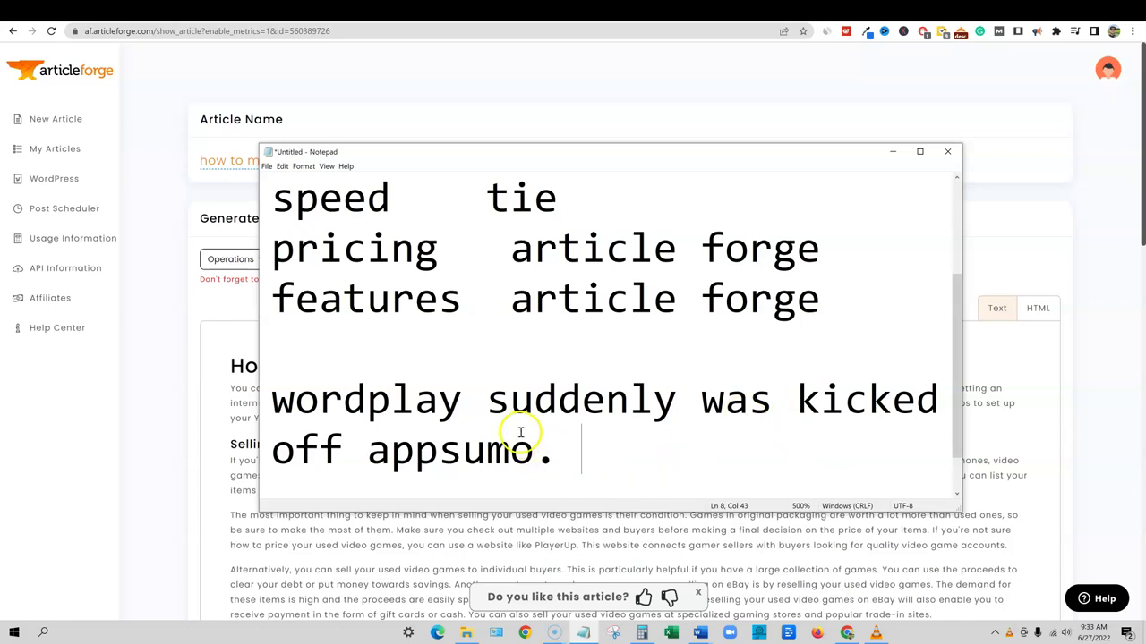
scroll(573, 447, "up", 2)
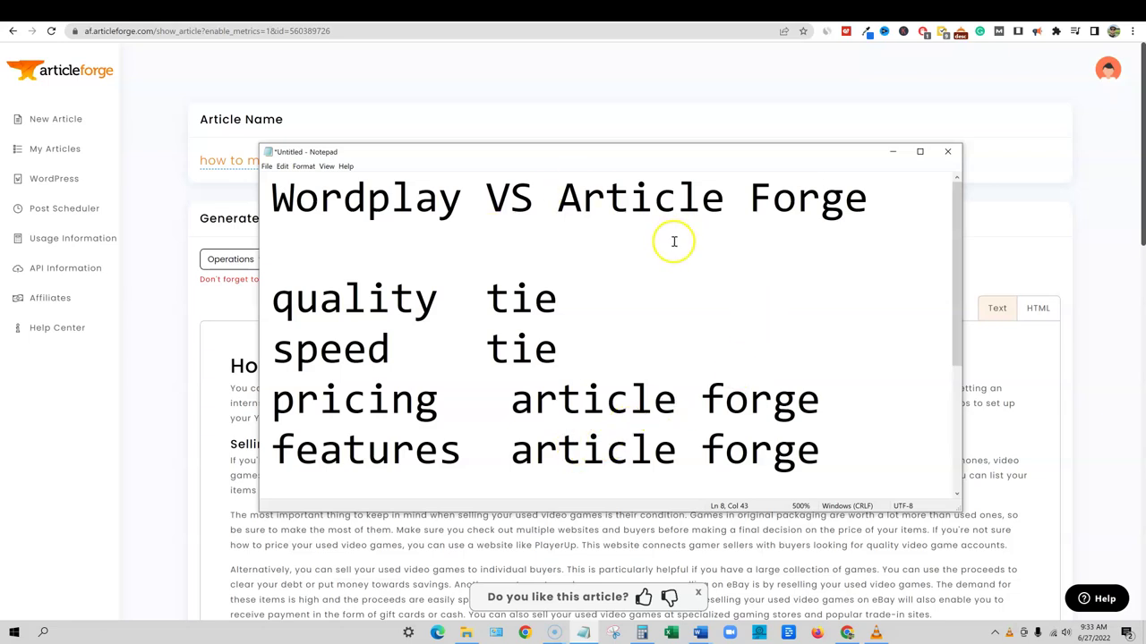
left_click_drag(882, 201, 569, 185)
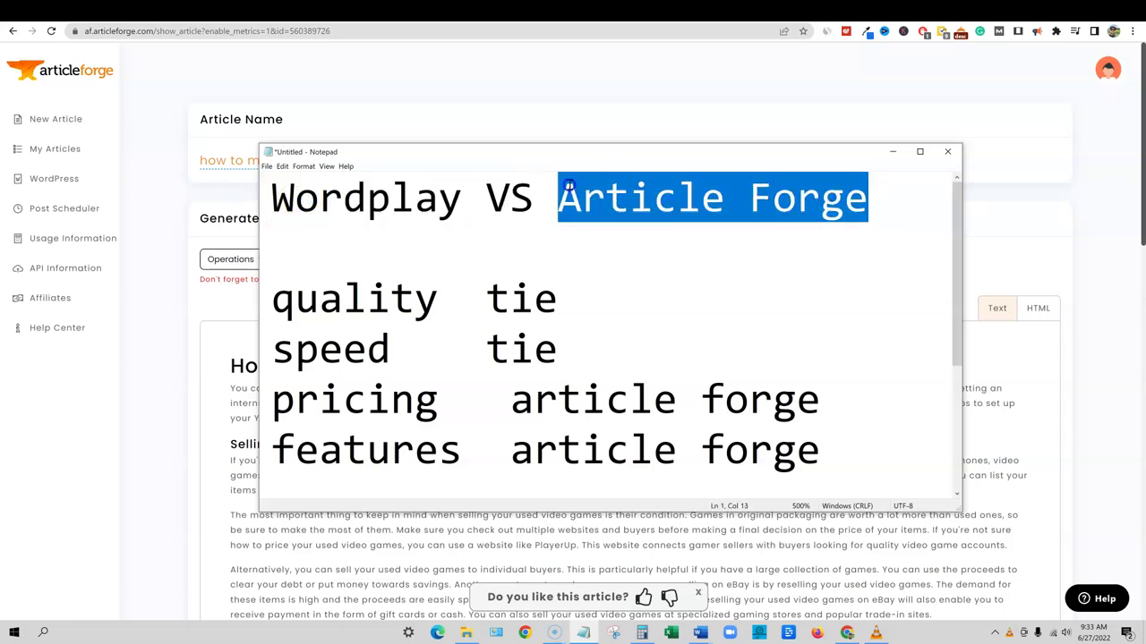
left_click_drag(568, 185, 688, 261)
scroll(690, 299, "down", 3)
scroll(692, 301, "up", 3)
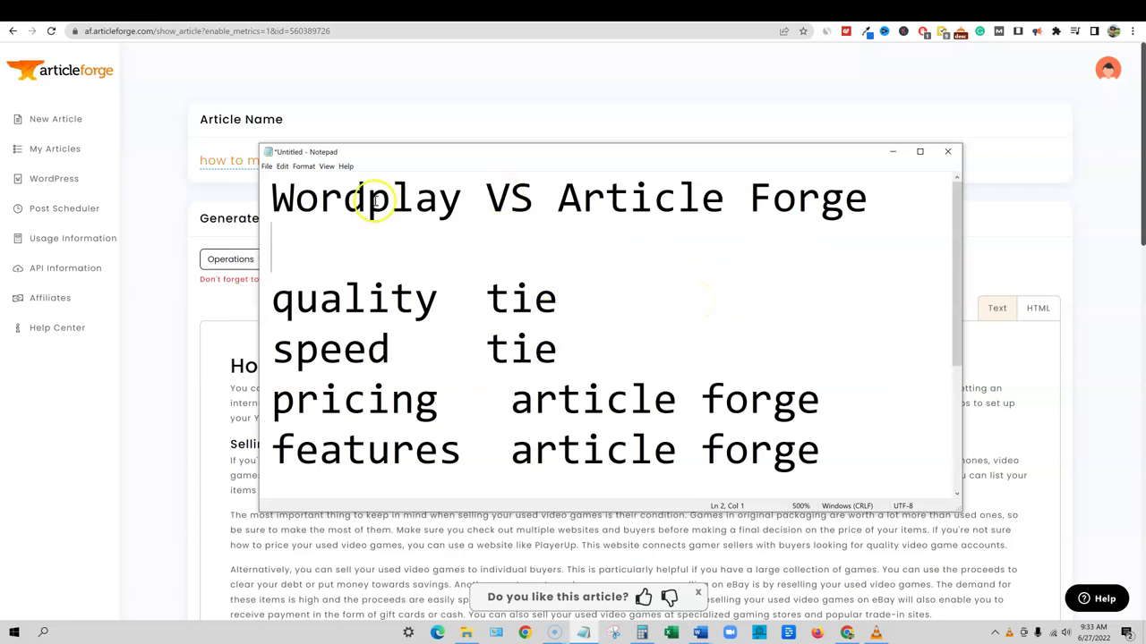